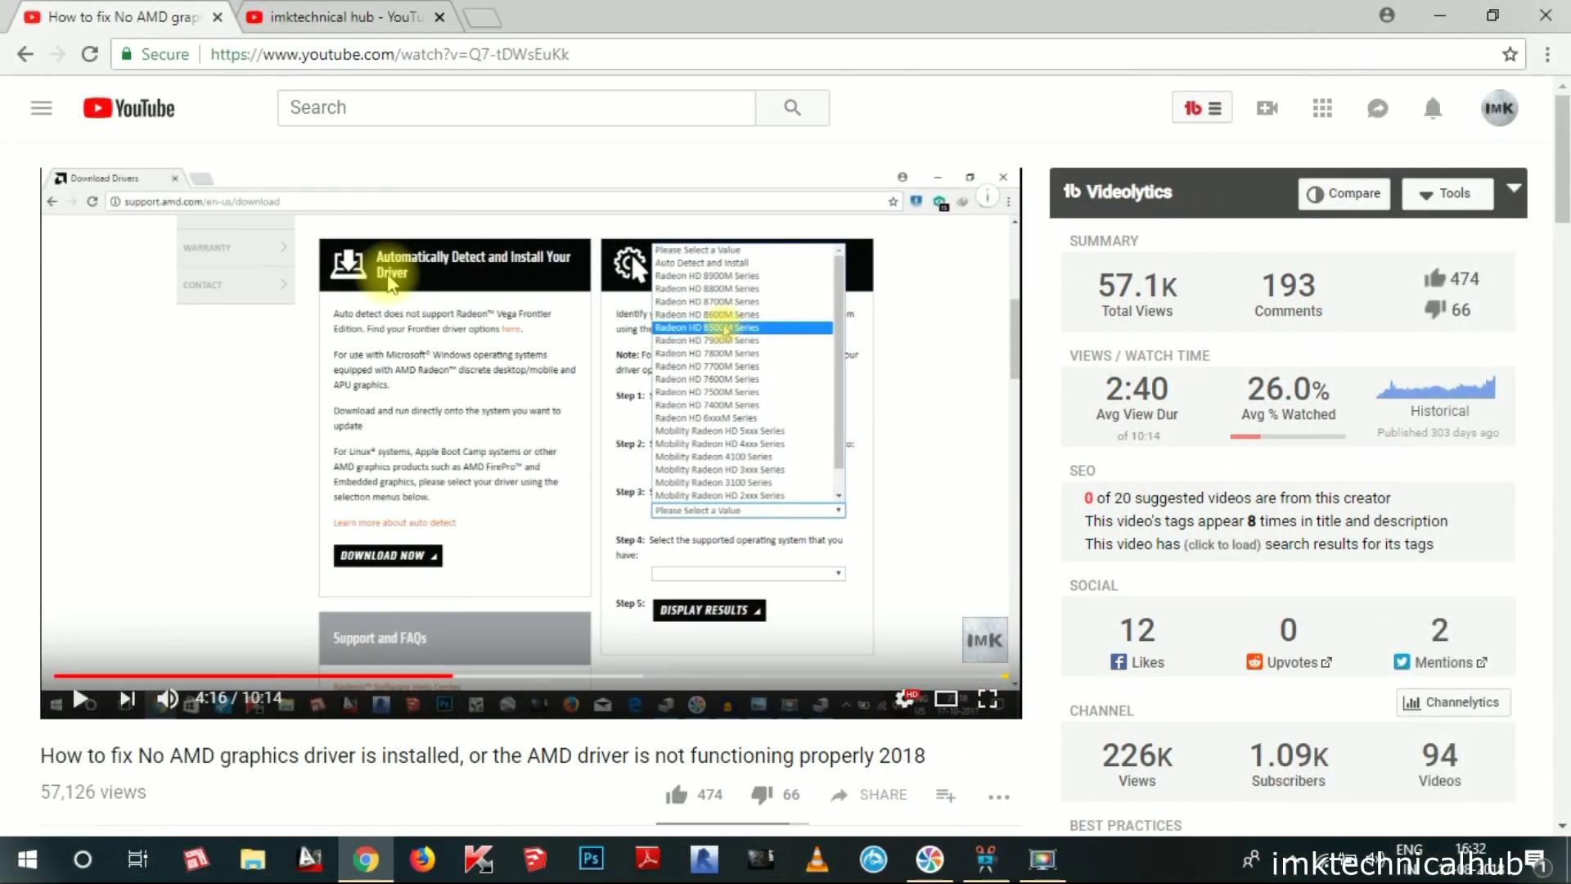
# Step: Open a new browser tab next to the paused AMD driver tutorial
pyautogui.click(491, 13)
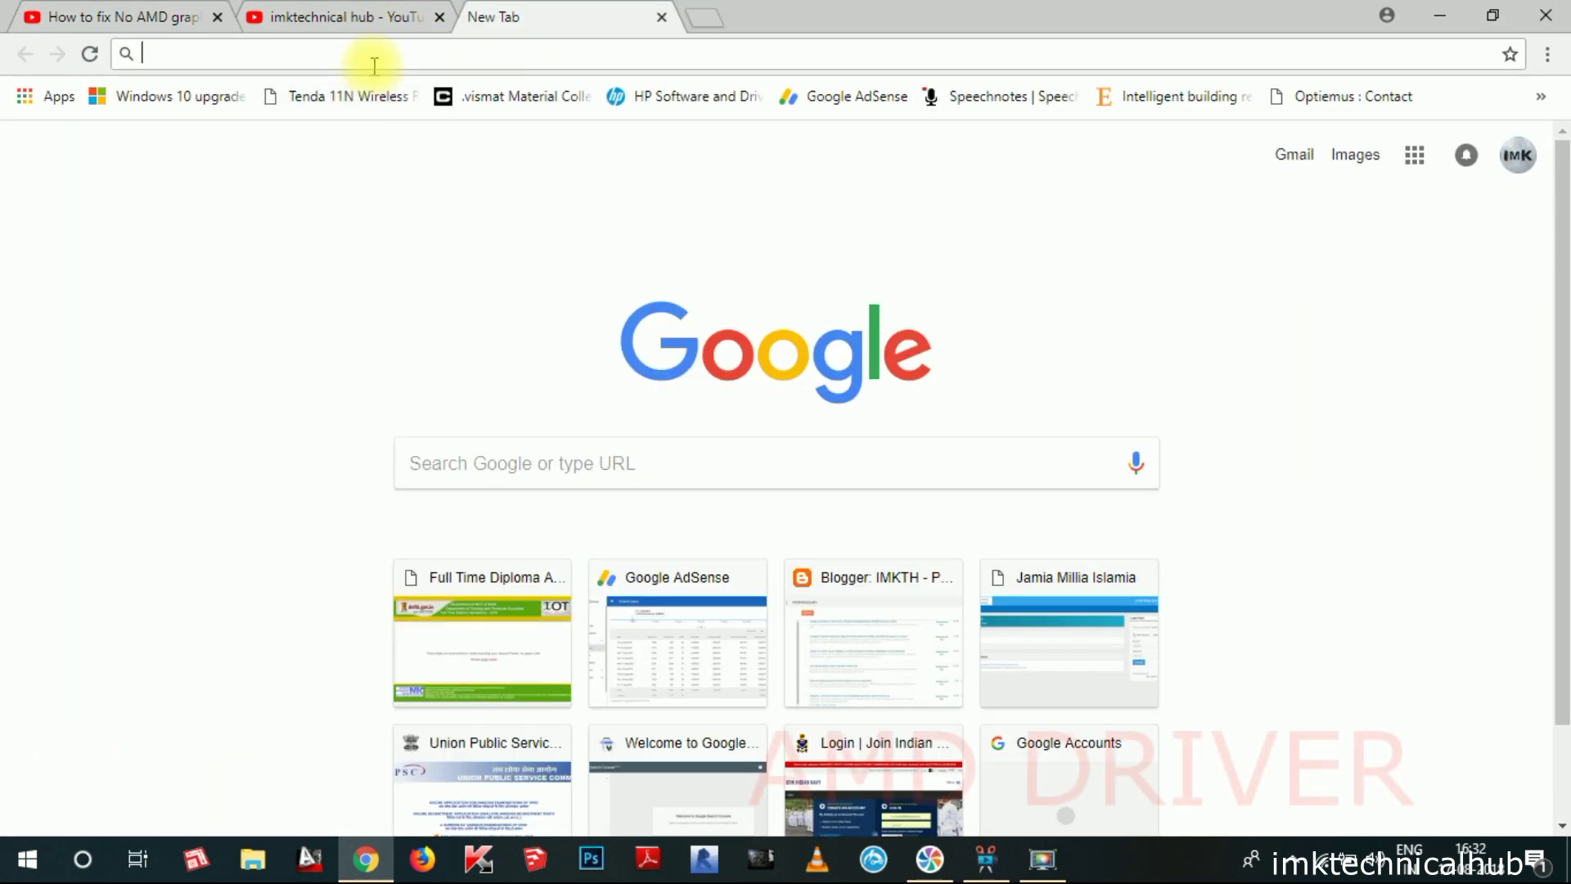
# Step: Search Google for 'amd drivers'
pyautogui.write('amd ')
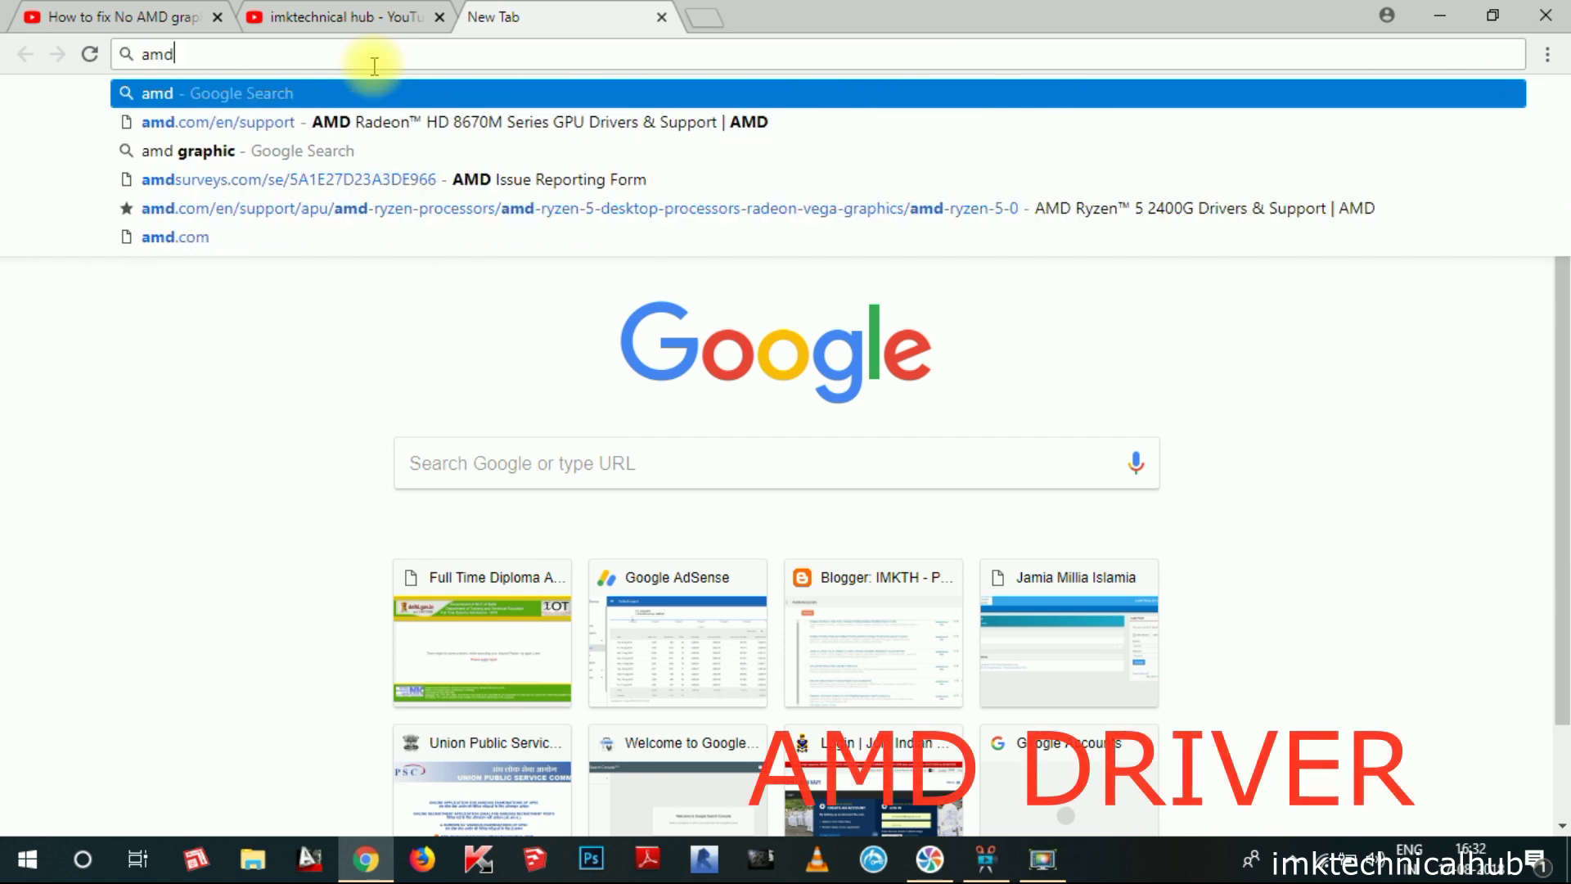
pyautogui.write('dri')
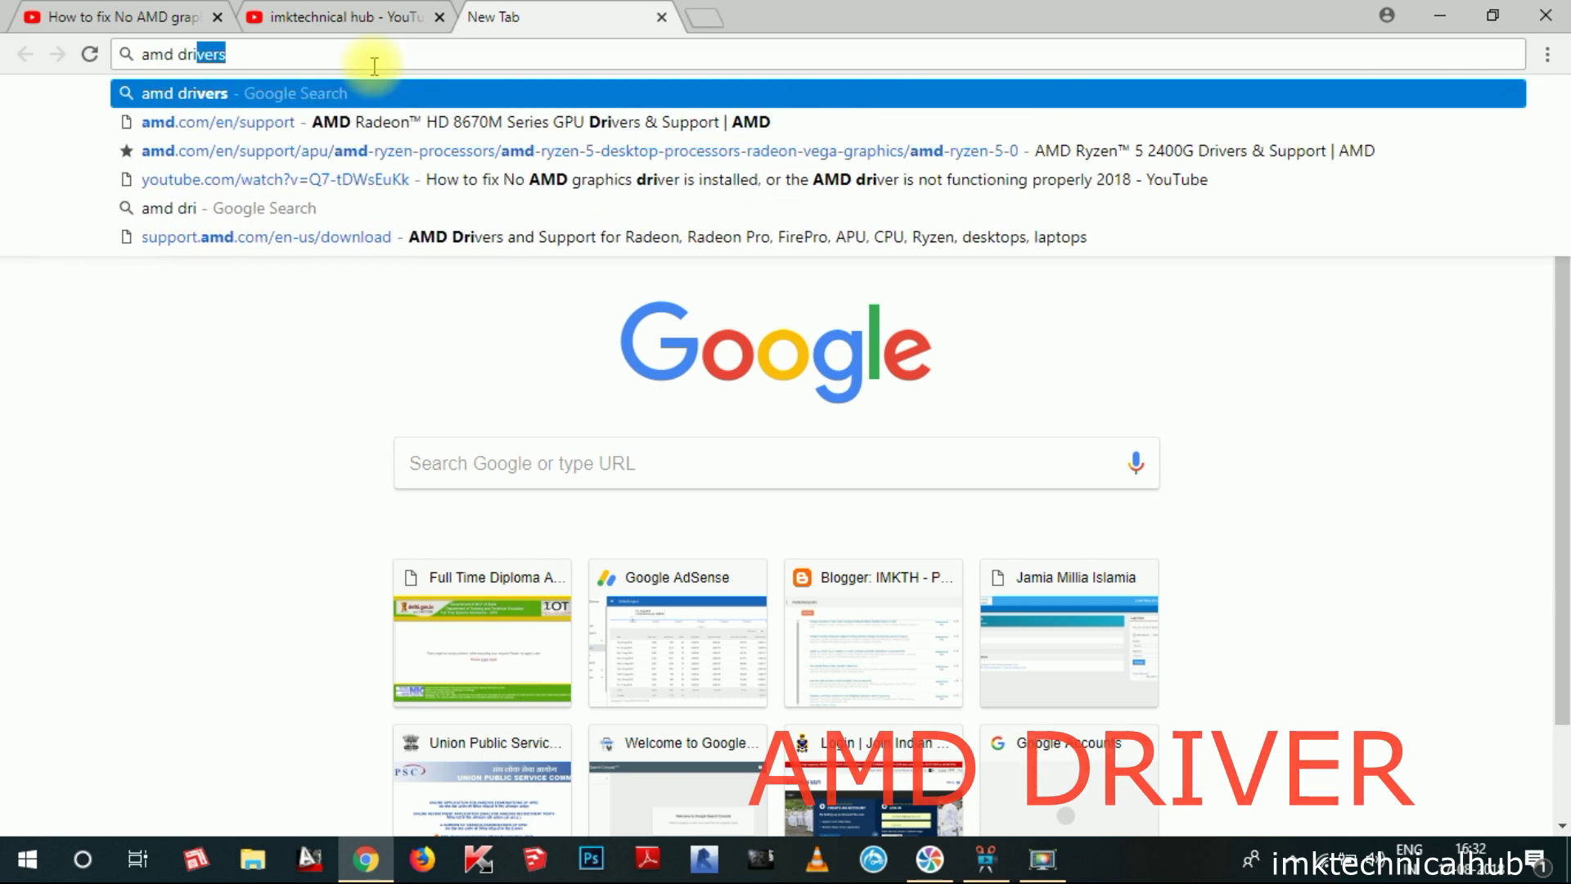
pyautogui.write('ver')
pyautogui.press('Return')
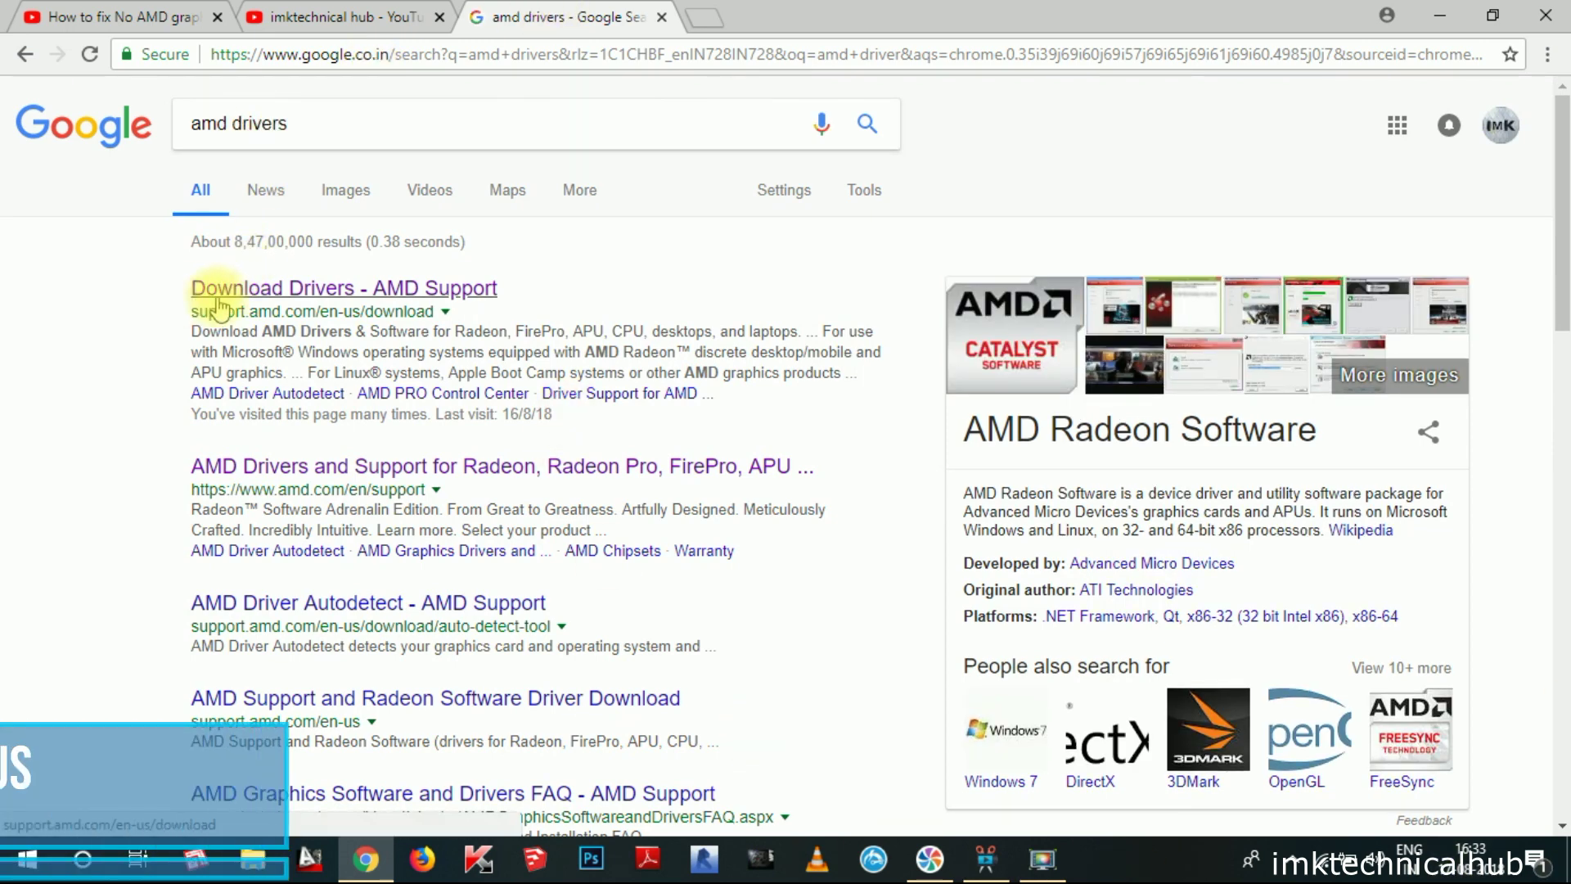
# Step: Refine the Google search to 'amd driver', scan the results, then return to the tutorial
pyautogui.click(337, 135)
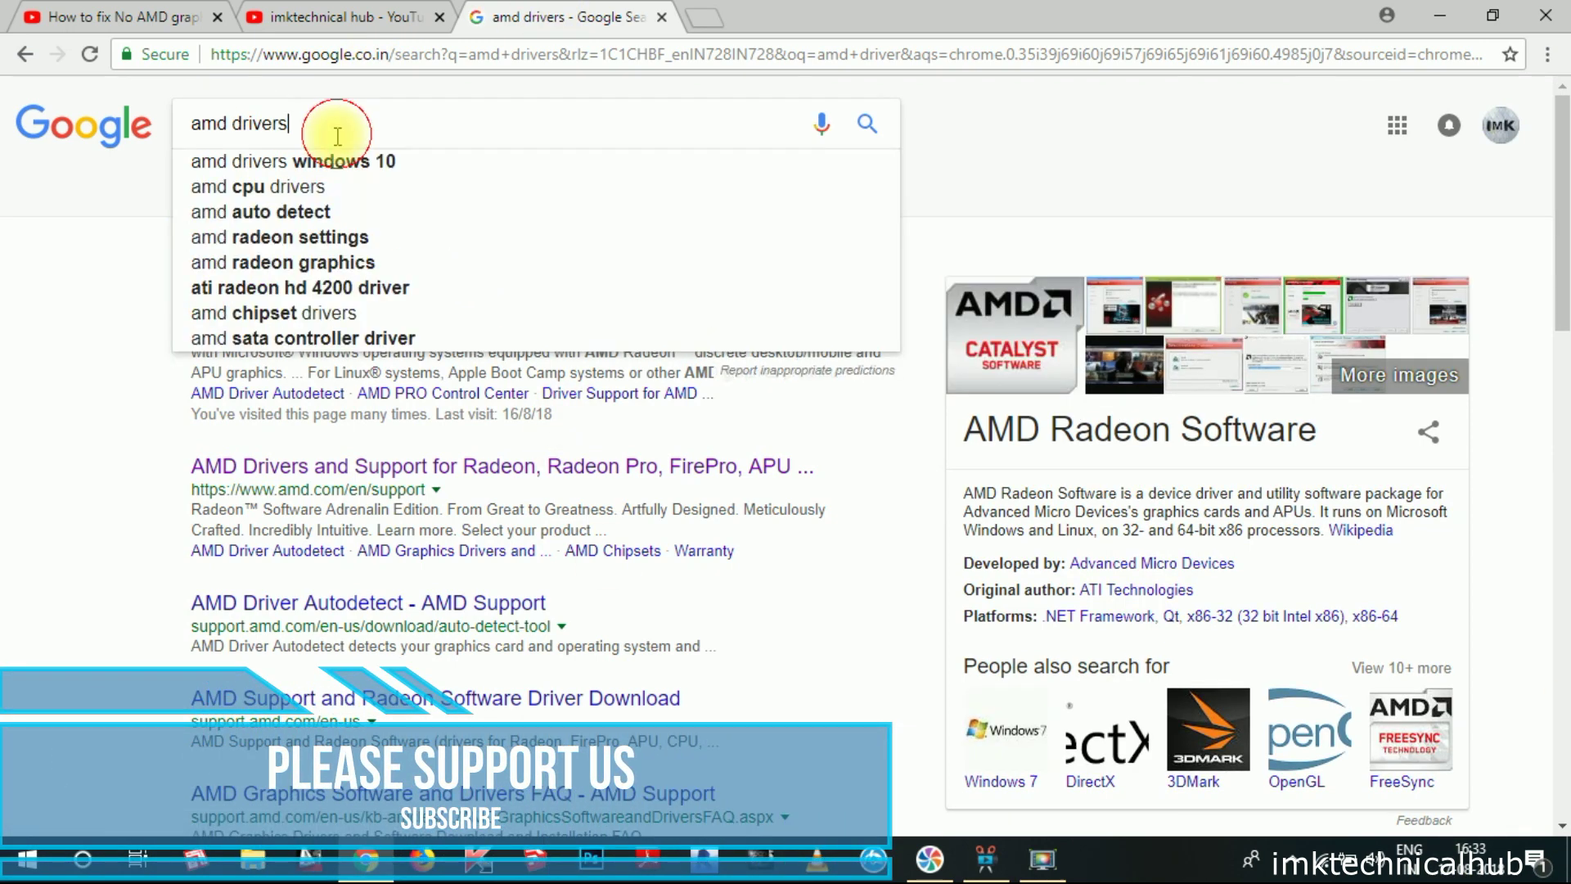
pyautogui.press('BackSpace')
pyautogui.press('Return')
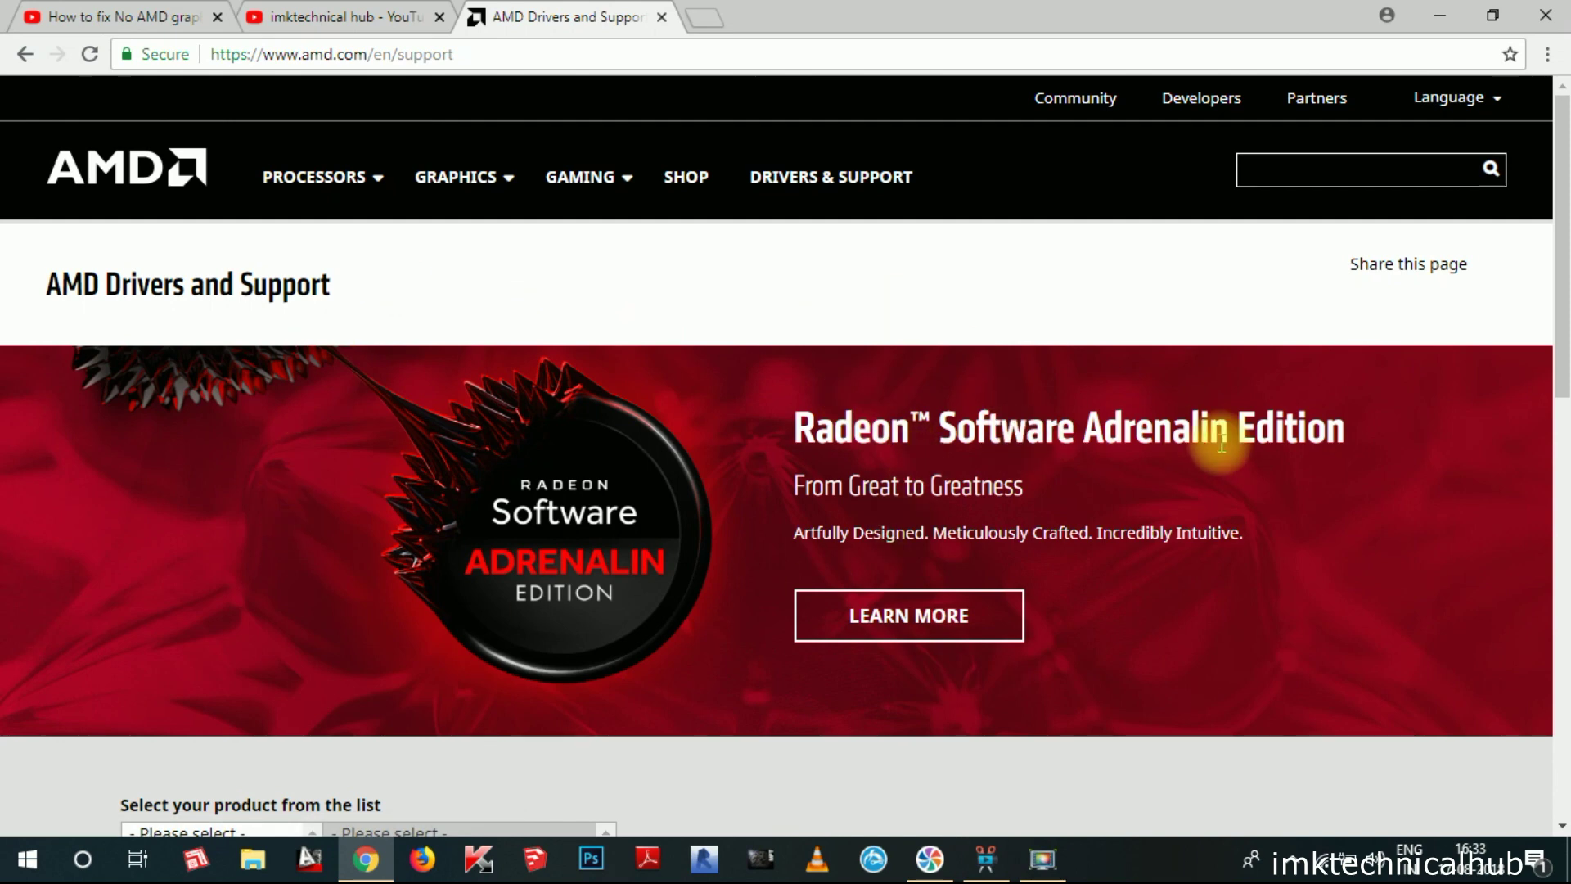
pyautogui.scroll(-5, 1226, 446)
pyautogui.scroll(6, 1157, 519)
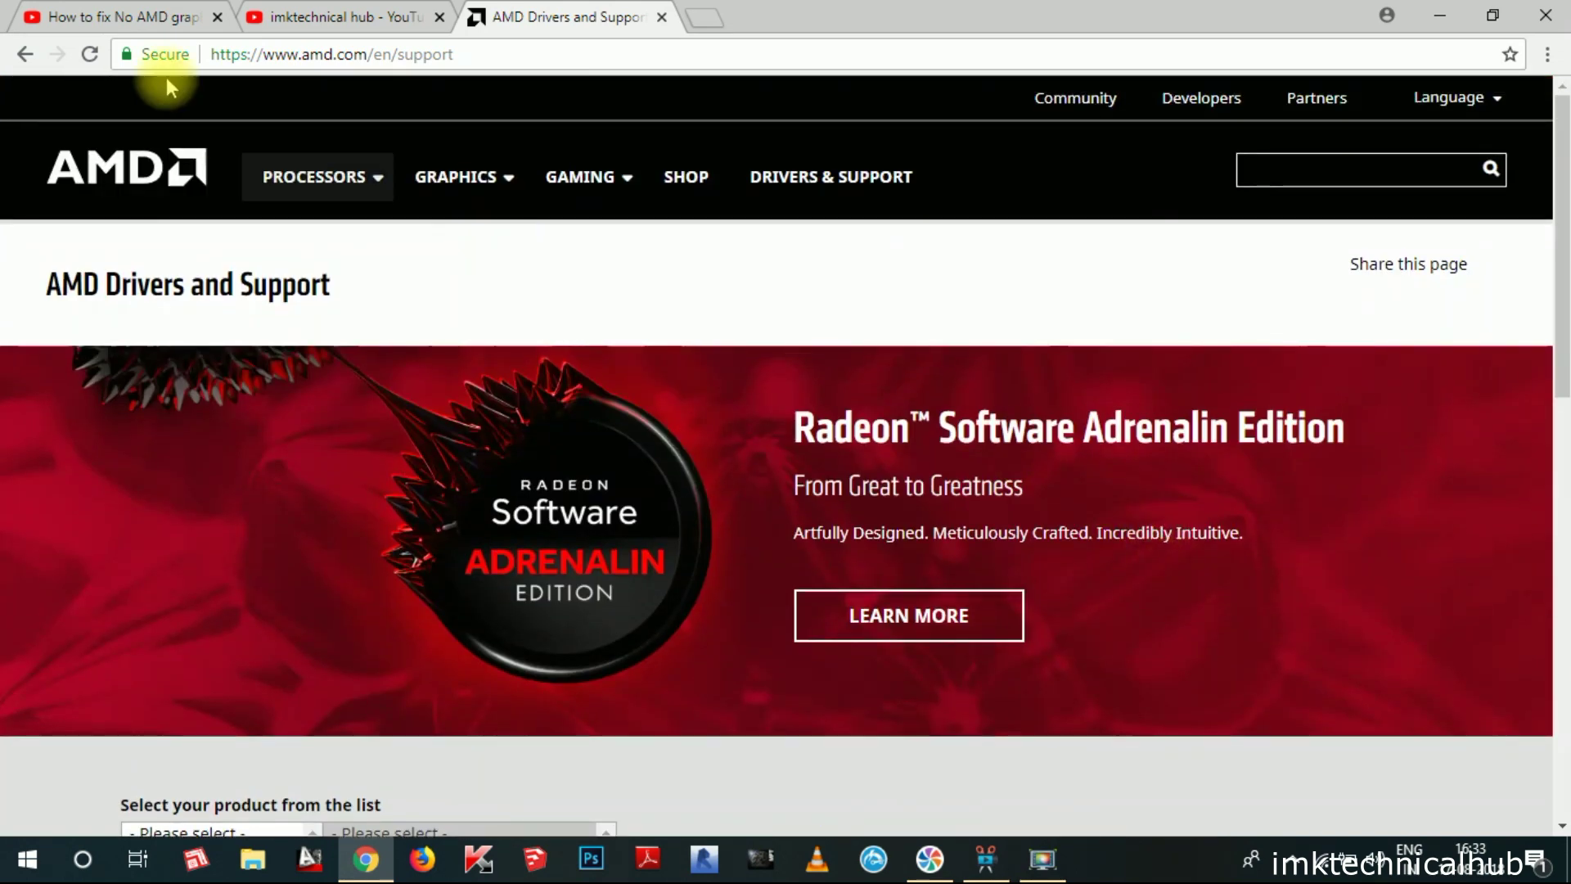
pyautogui.click(122, 16)
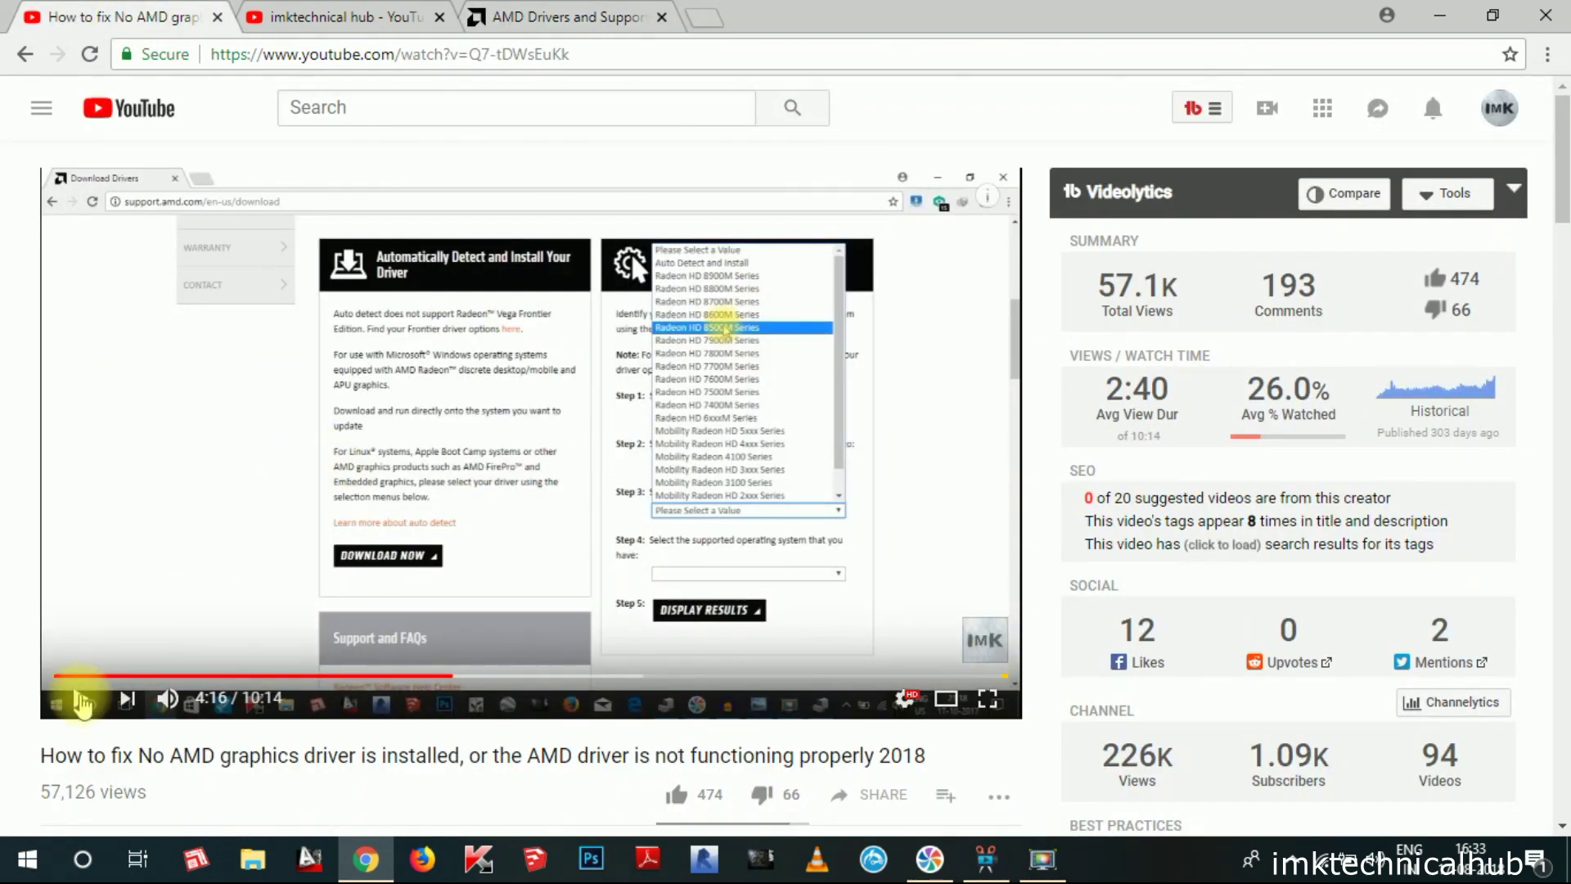
# Step: Resume the tutorial with sound muted, then go back to the AMD Drivers and Support page
pyautogui.click(80, 698)
pyautogui.click(167, 698)
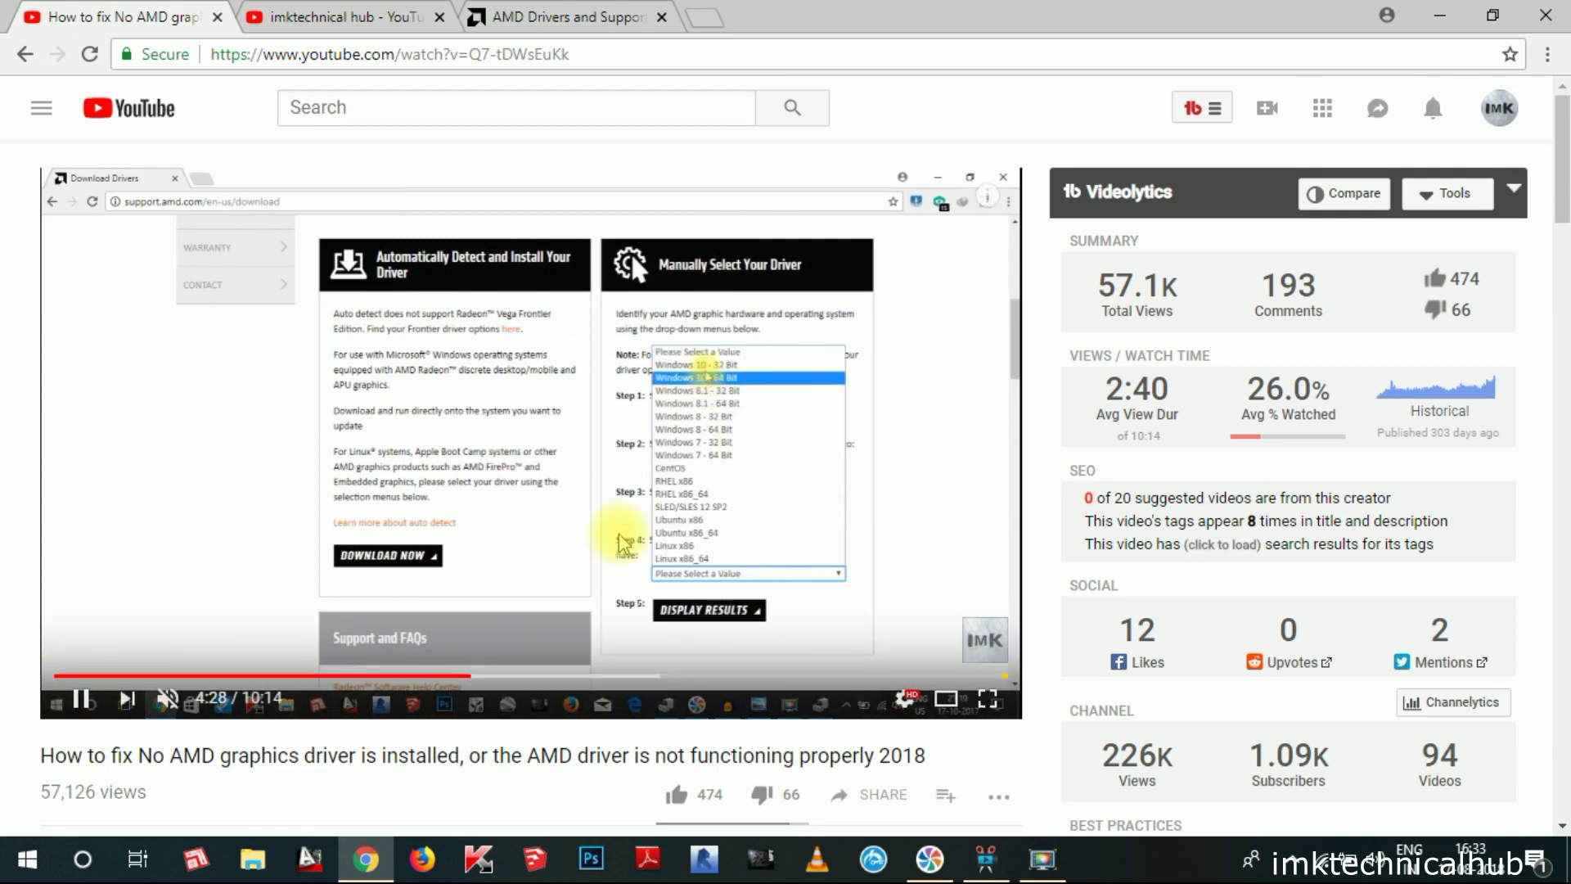
pyautogui.click(556, 17)
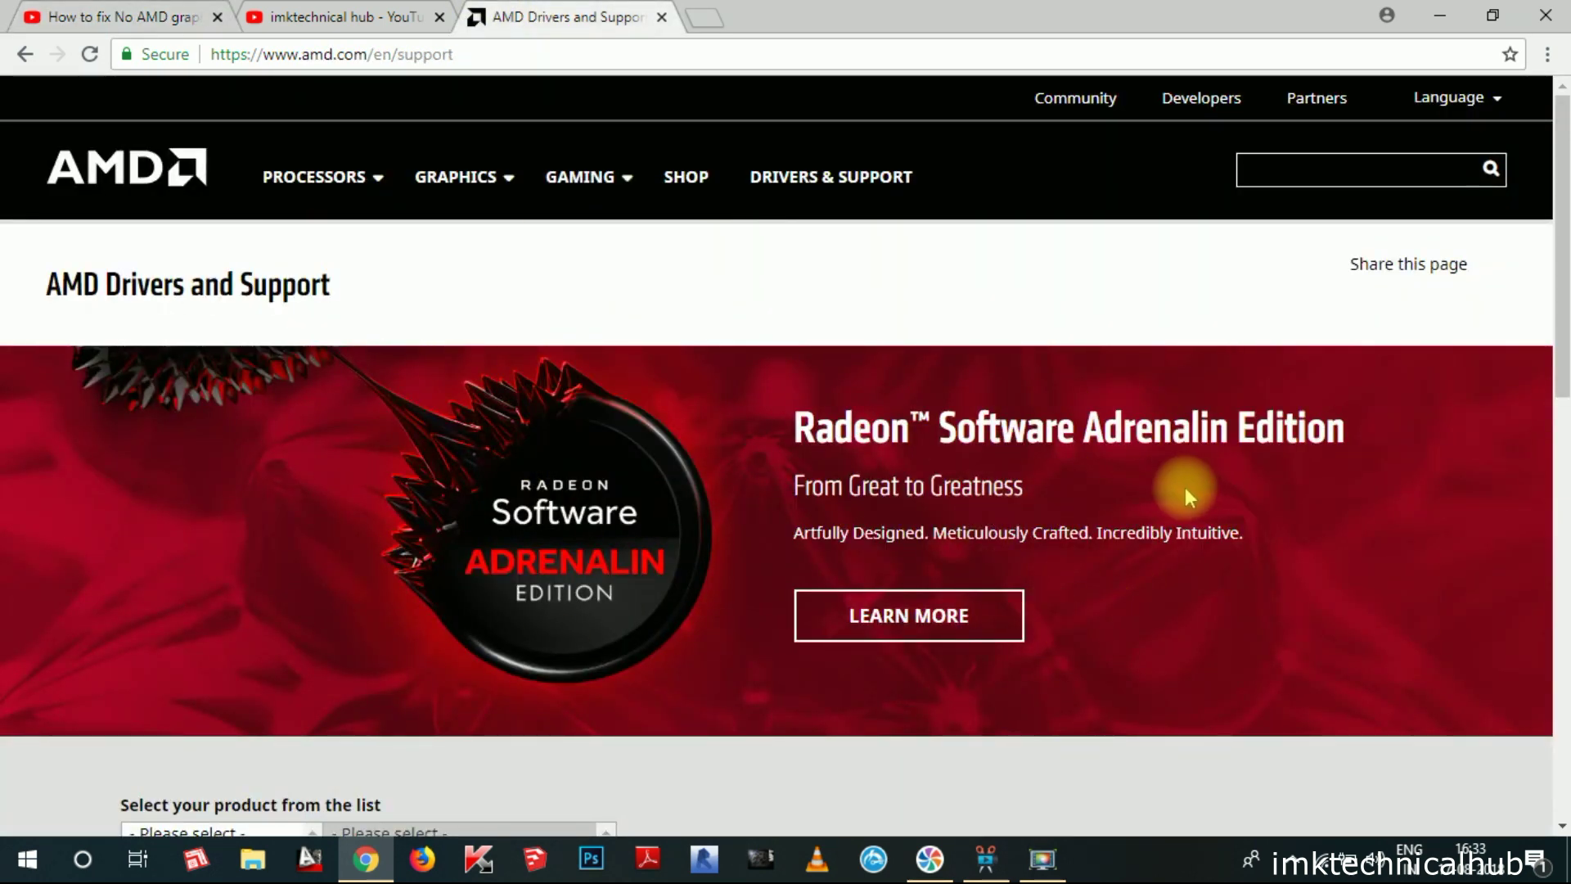
# Step: Scroll to the product list and preview Graphics, Professional Graphics, APU, Chipsets, CPU and Embedded
pyautogui.scroll(-3, 828, 377)
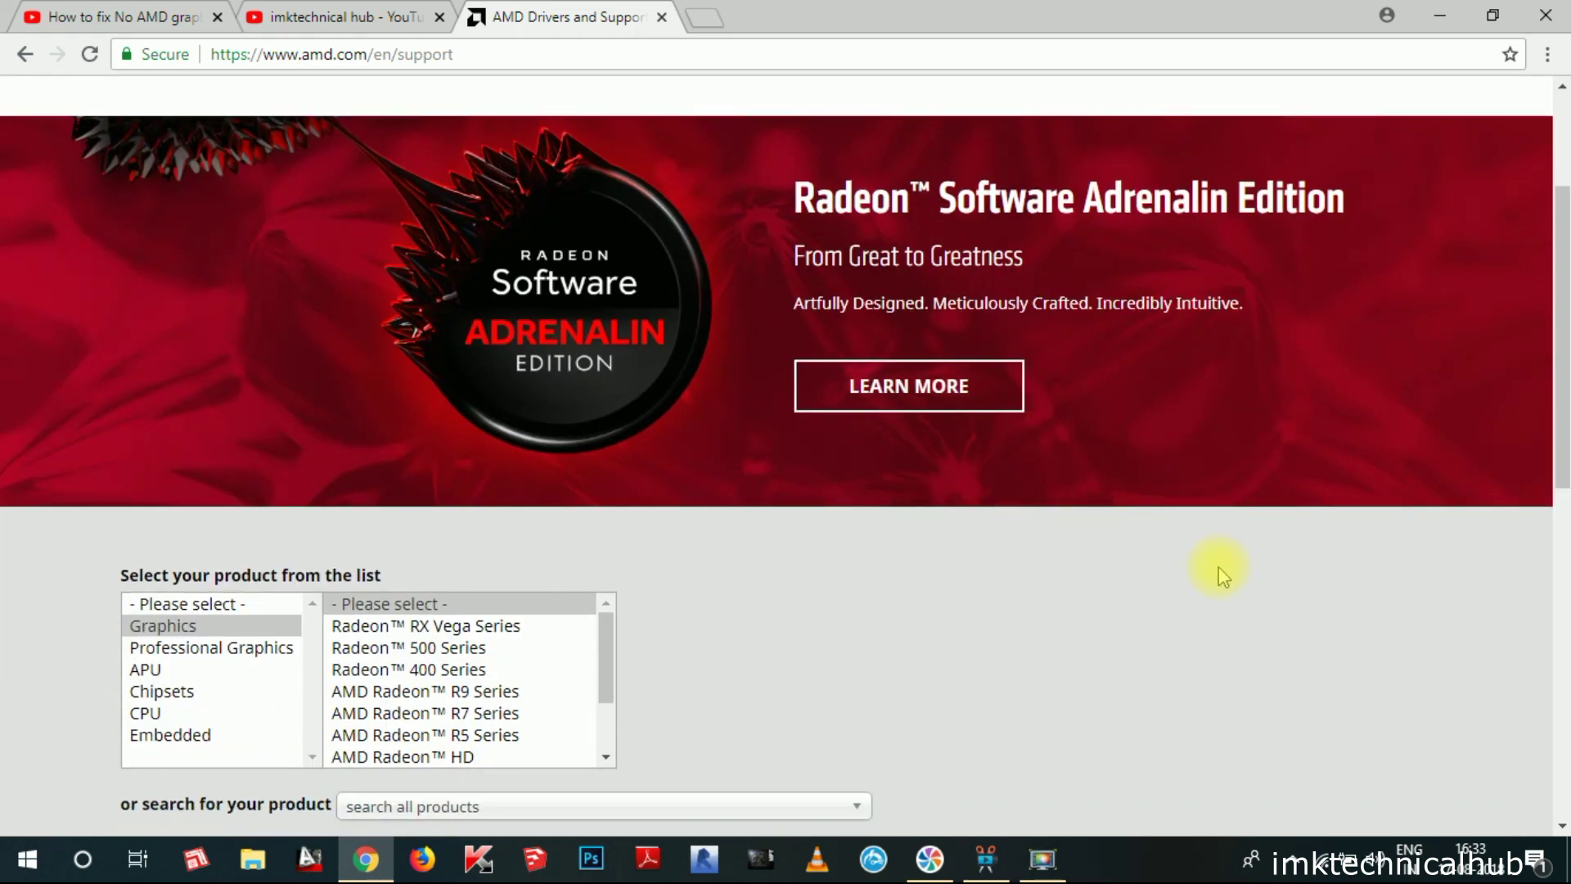
pyautogui.scroll(-3, 1219, 566)
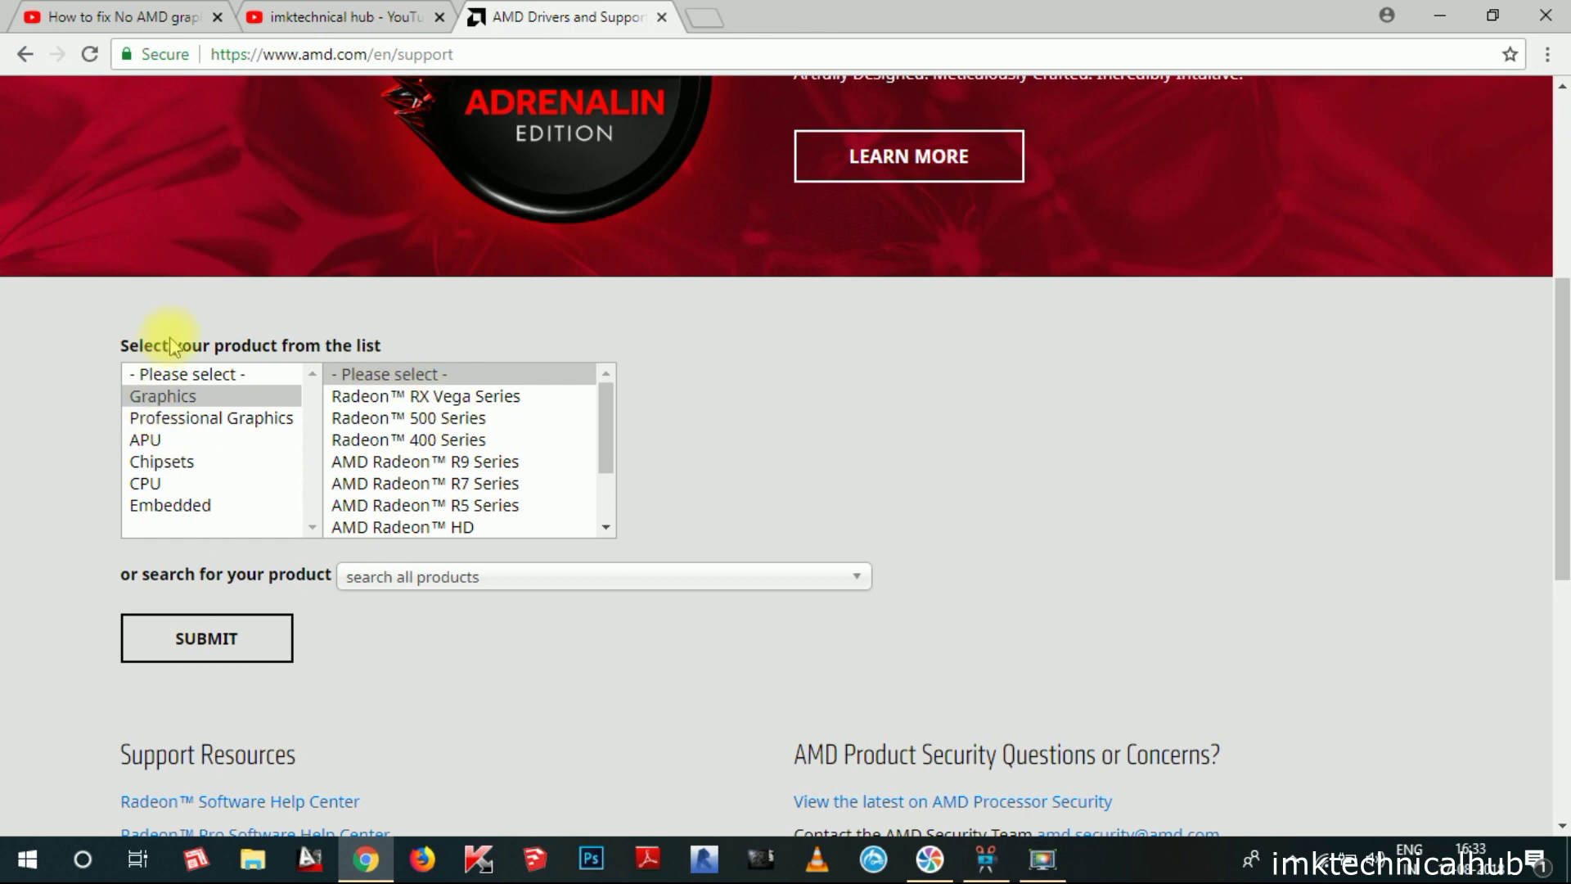
pyautogui.click(162, 397)
pyautogui.click(168, 417)
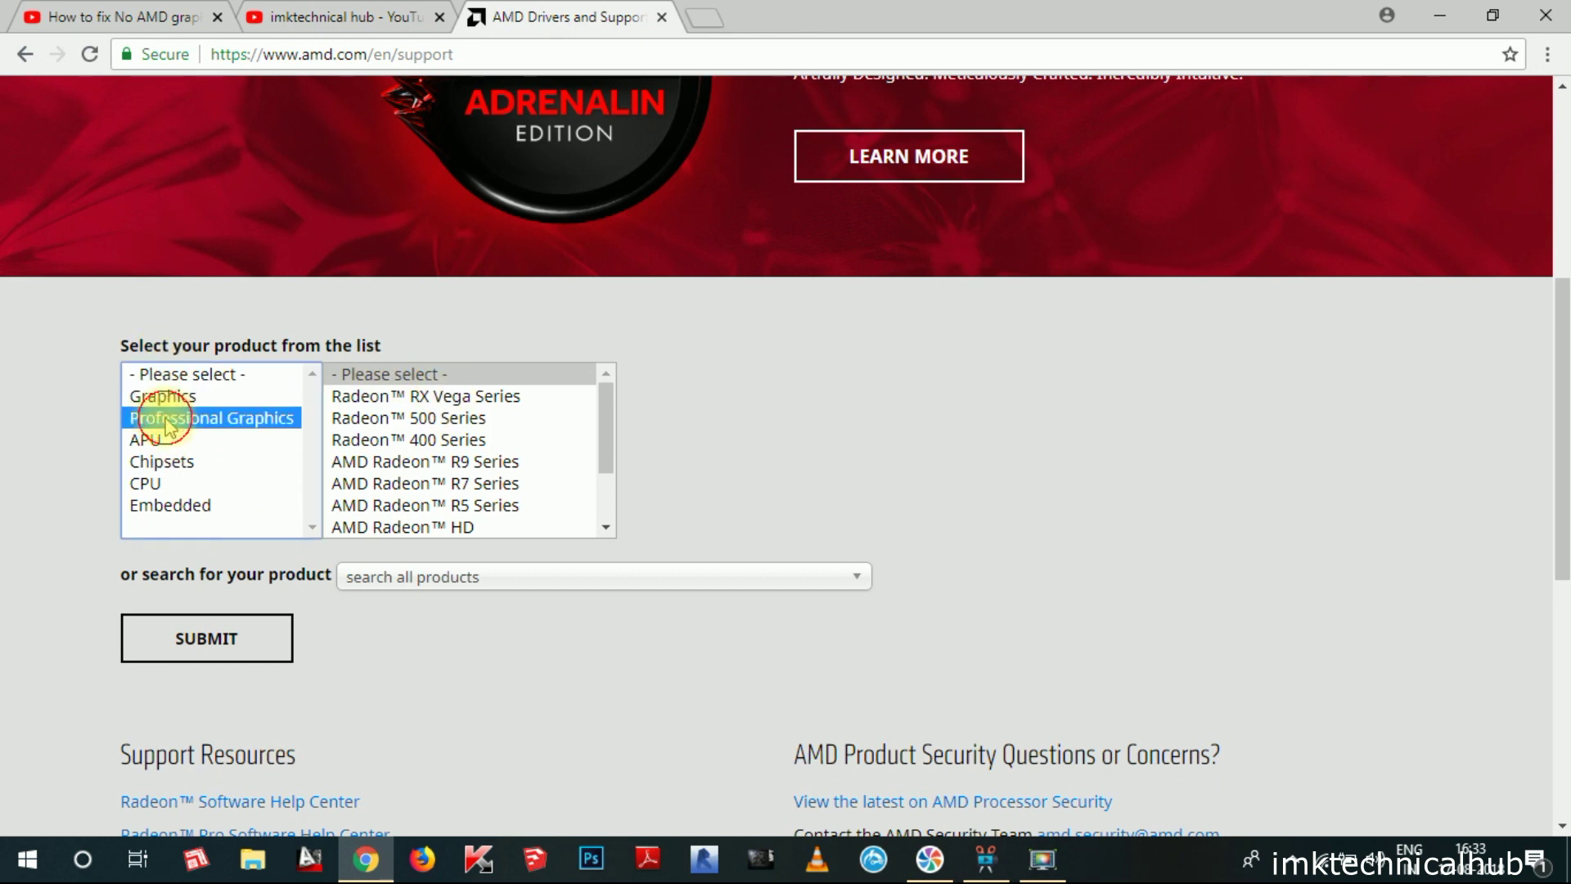
pyautogui.click(156, 439)
pyautogui.click(166, 464)
pyautogui.click(151, 483)
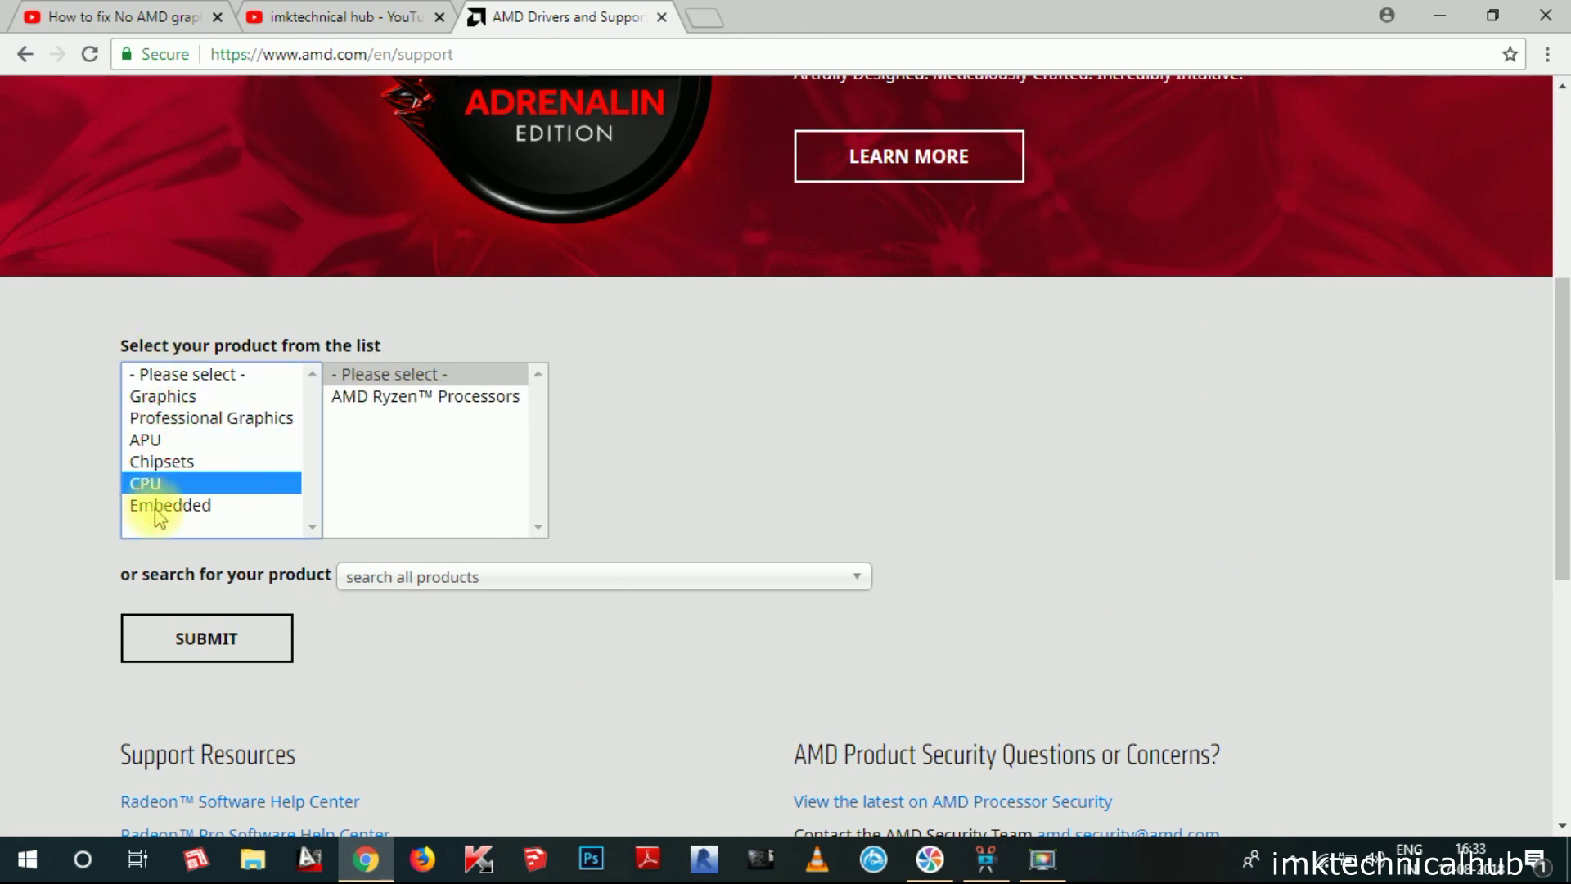
pyautogui.click(164, 505)
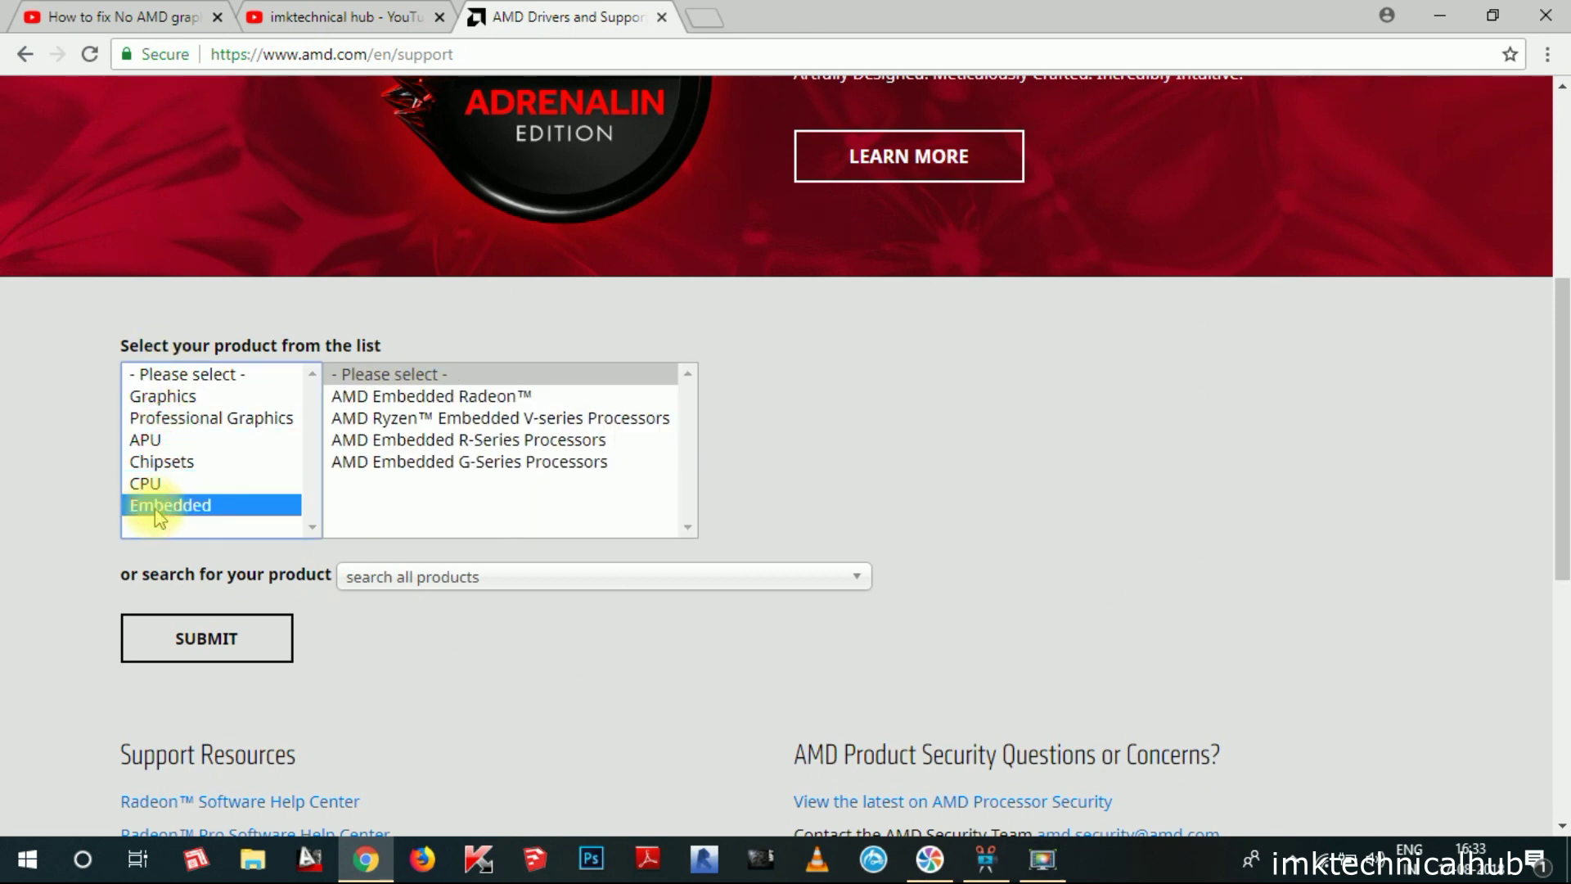
# Step: Compare the Professional Graphics, APU, Chipsets and Embedded families, then settle on Graphics
pyautogui.click(166, 397)
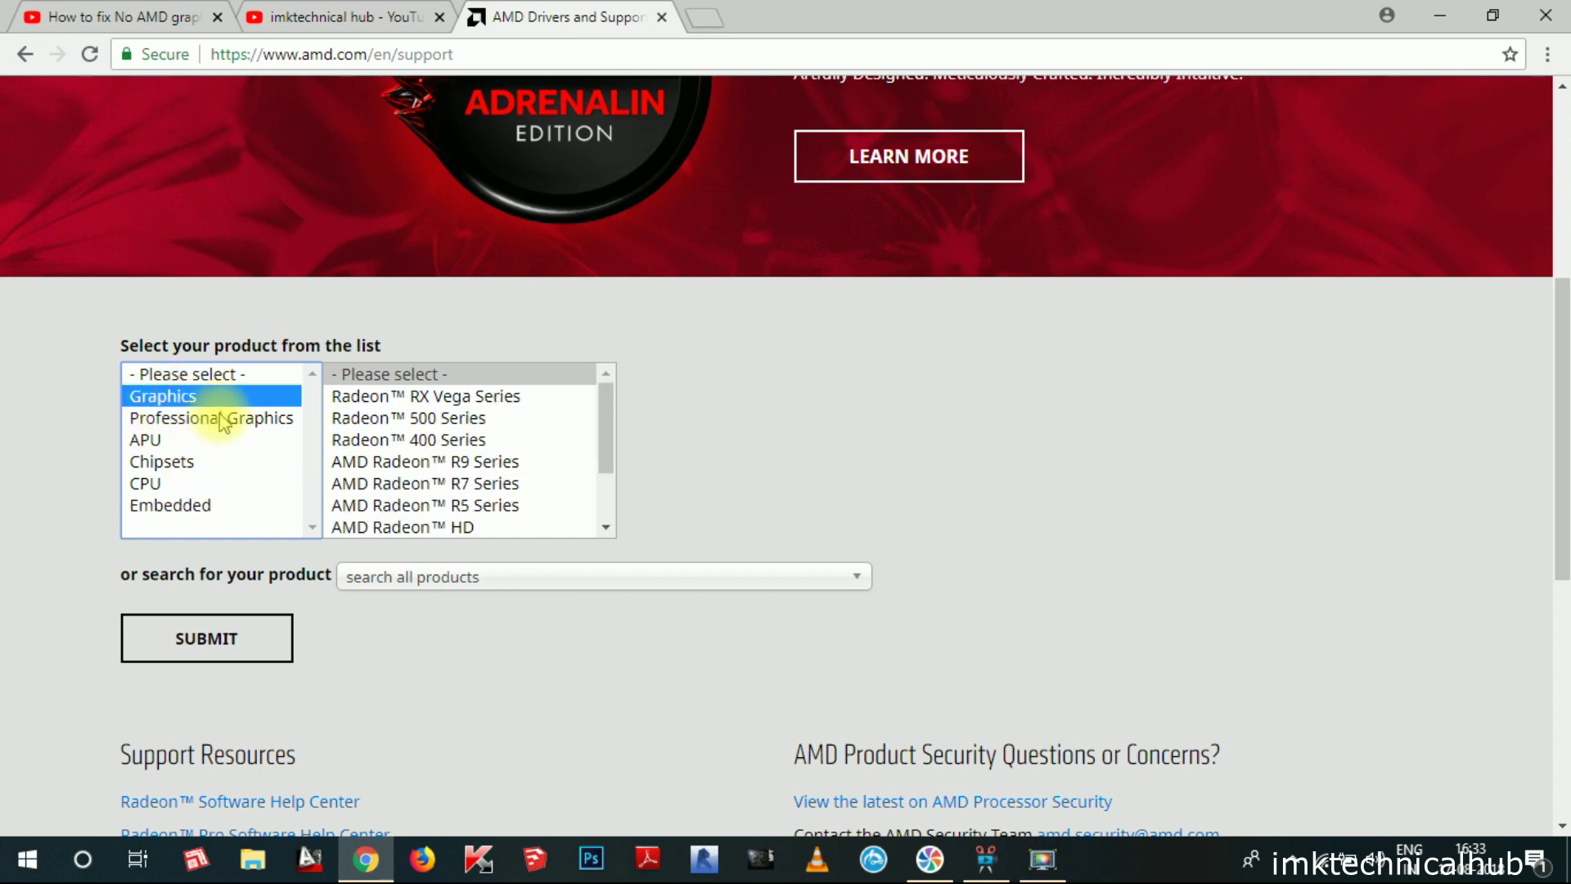
pyautogui.click(187, 422)
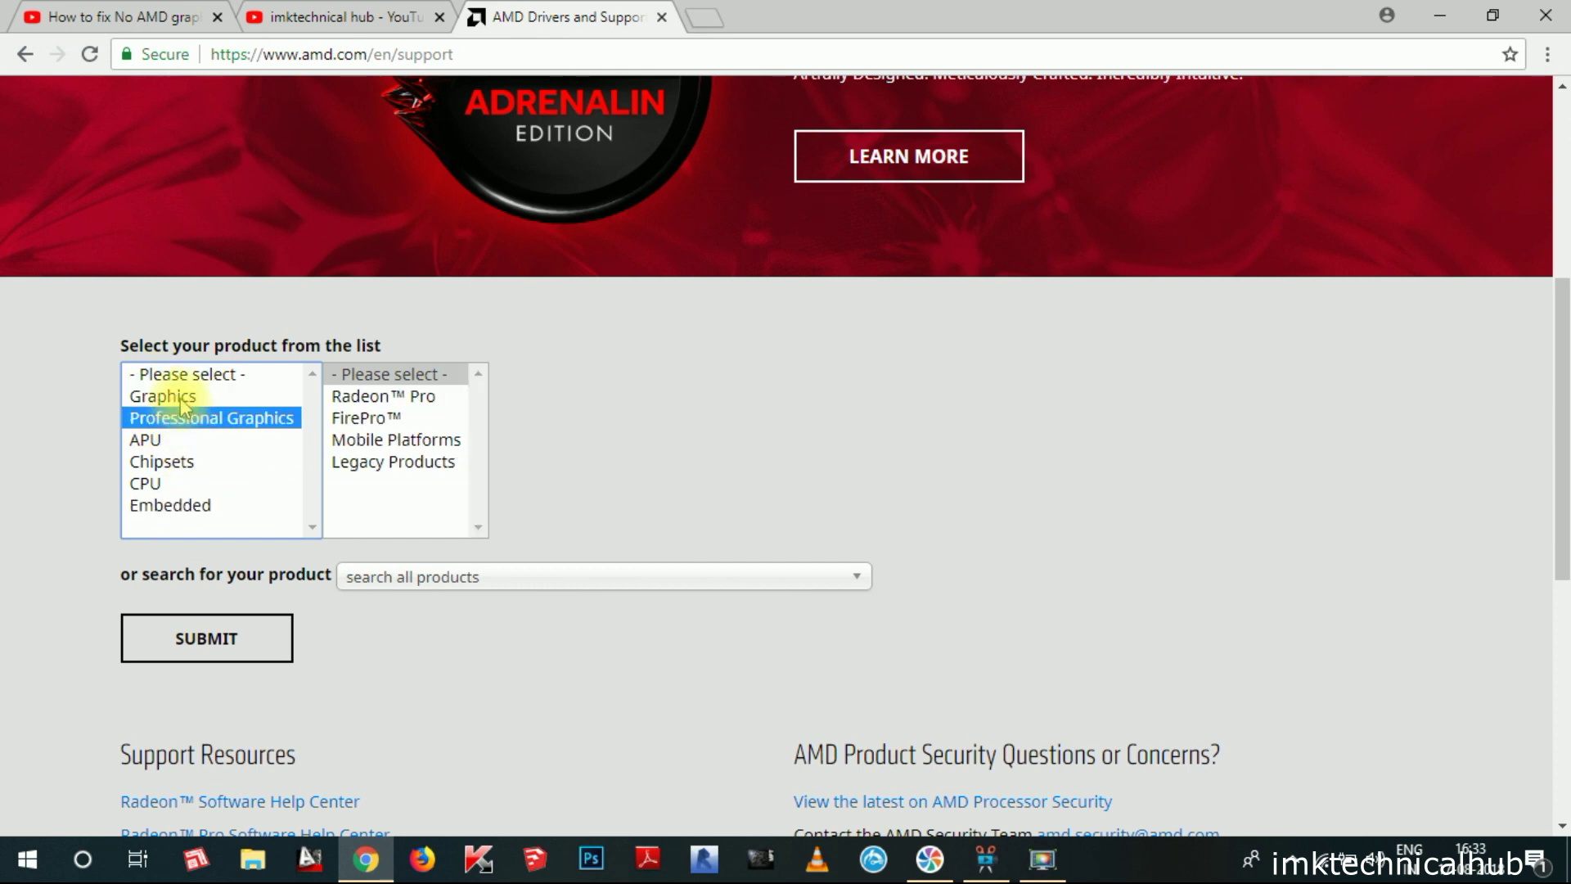
pyautogui.click(189, 397)
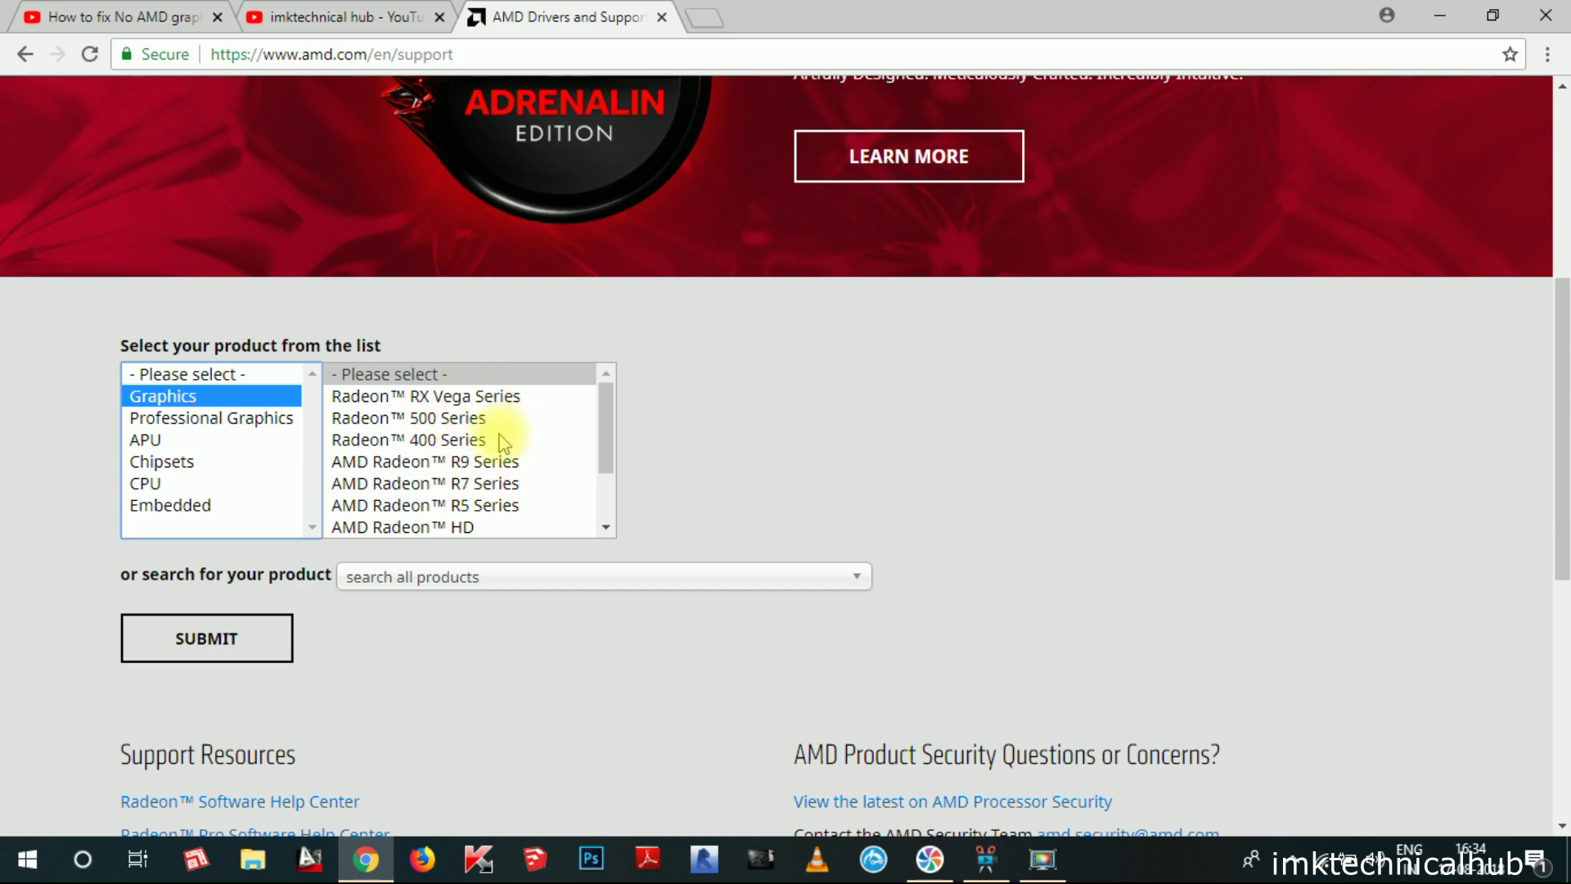
pyautogui.click(227, 422)
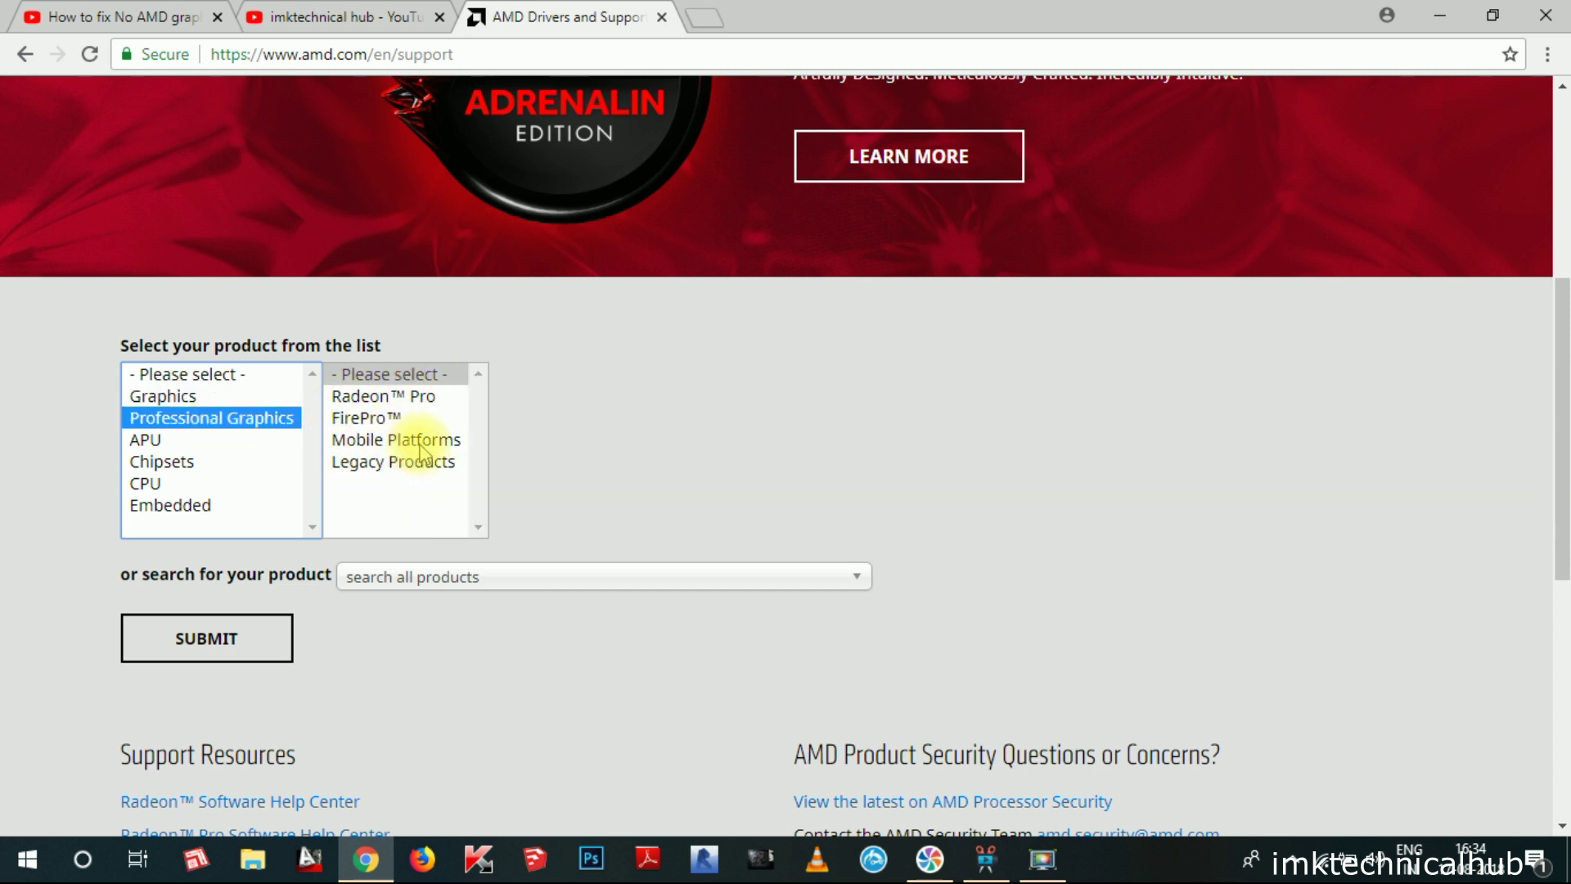
pyautogui.click(179, 445)
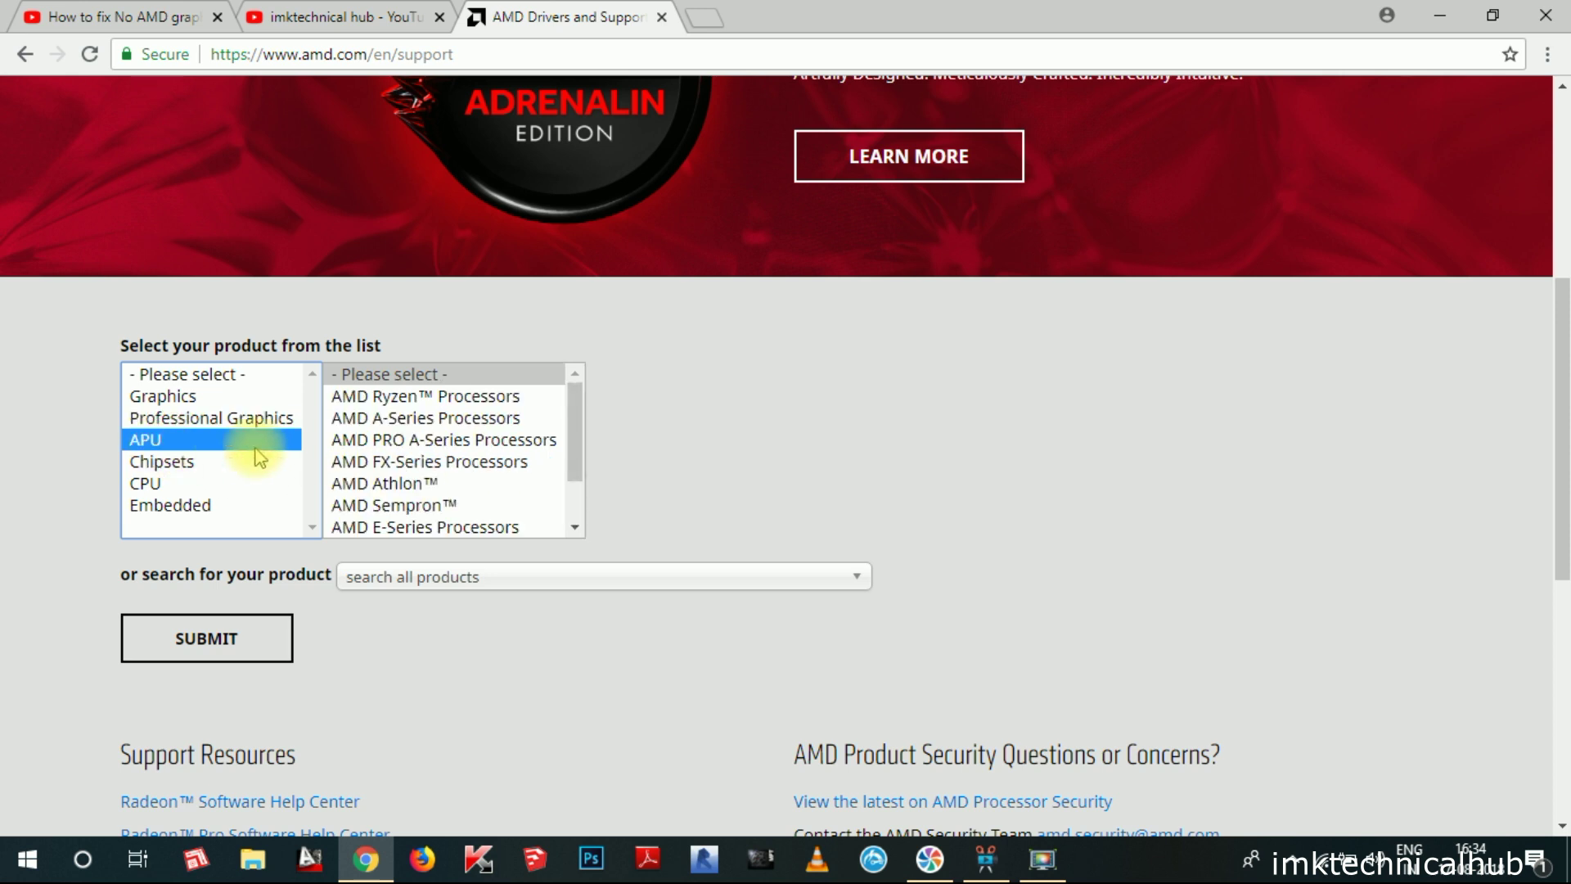
pyautogui.click(197, 466)
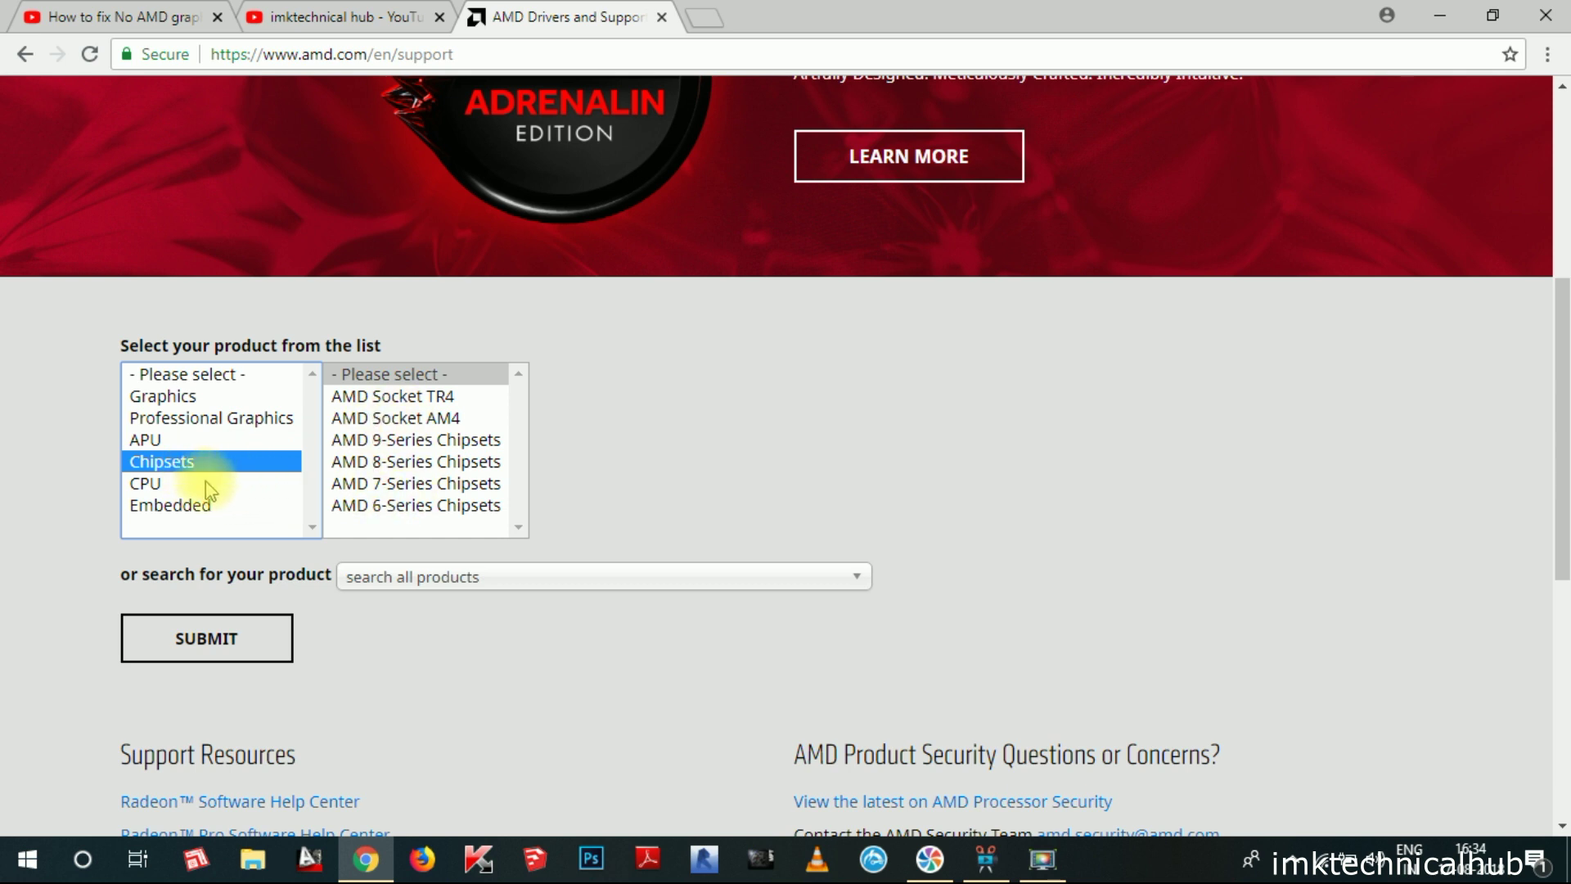
pyautogui.click(164, 505)
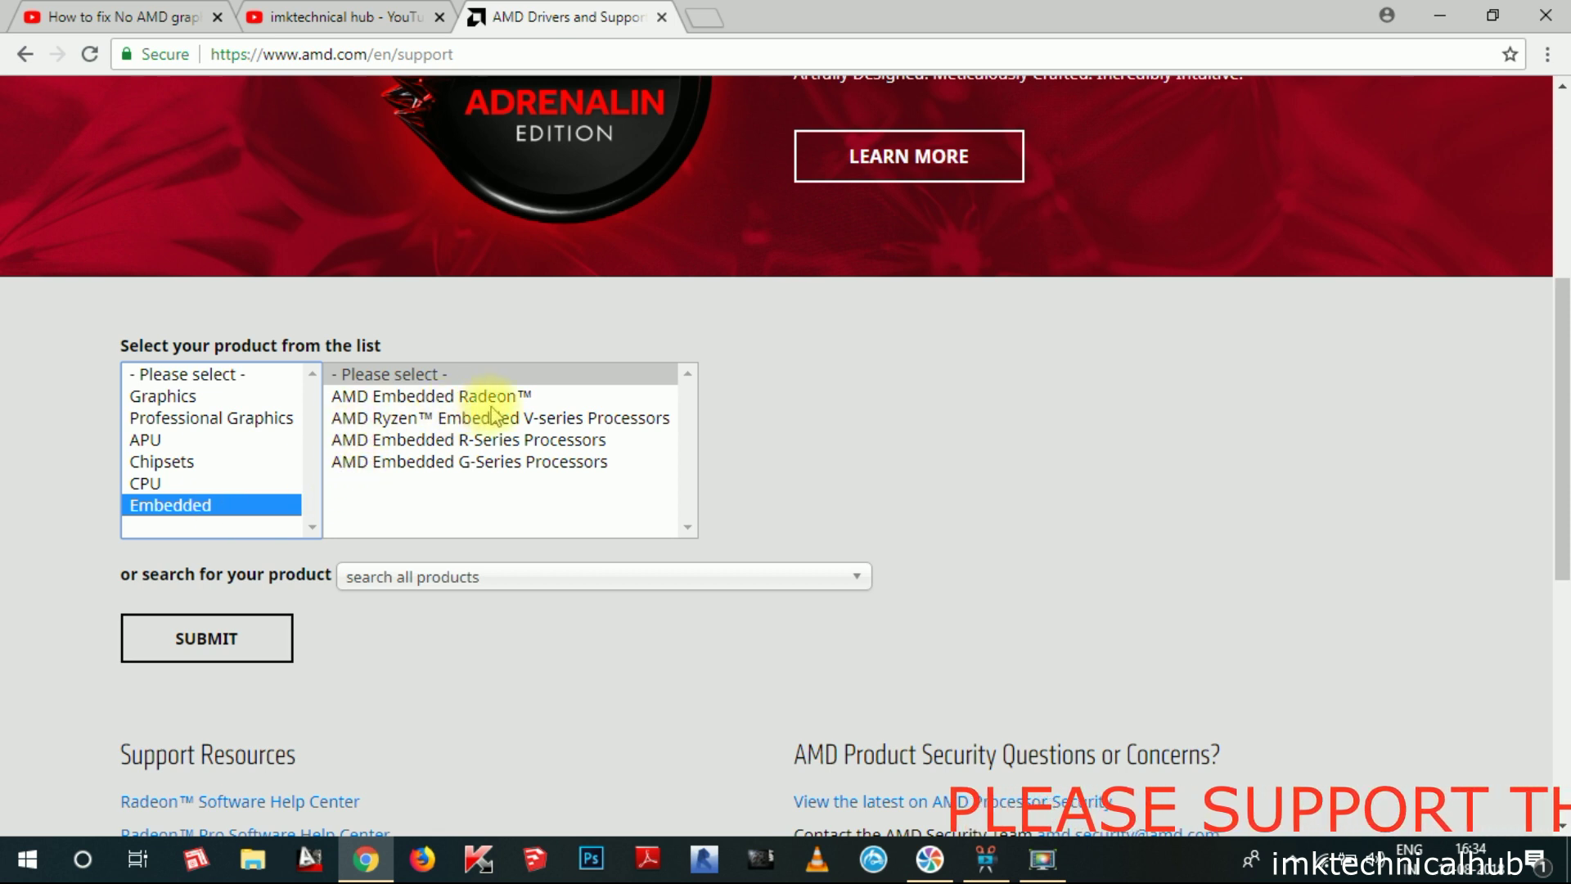
pyautogui.click(213, 400)
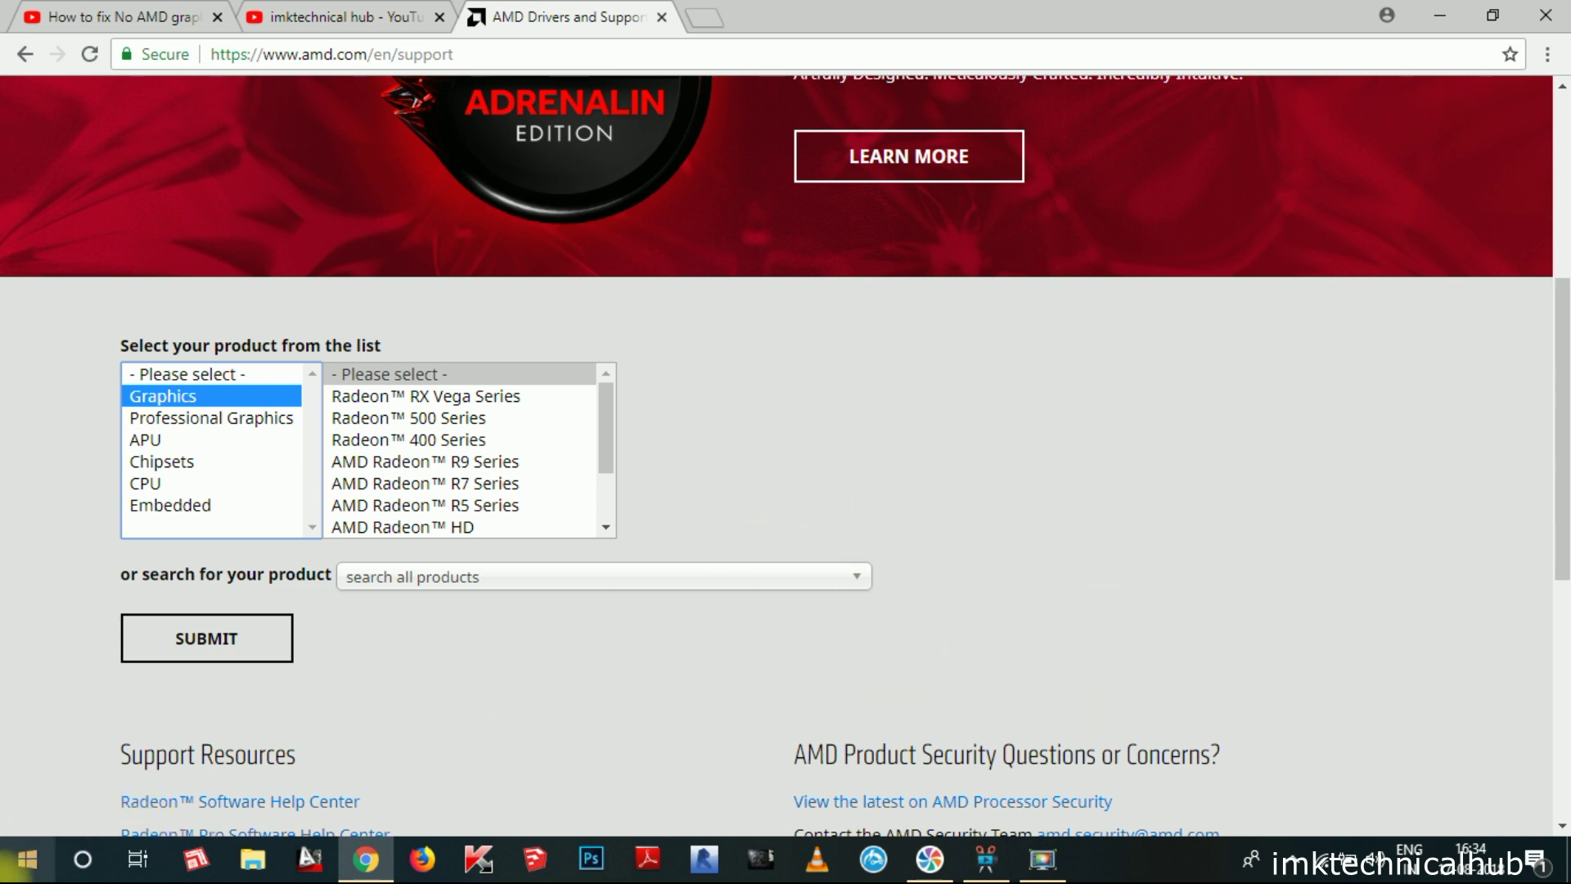
pyautogui.rightClick(17, 865)
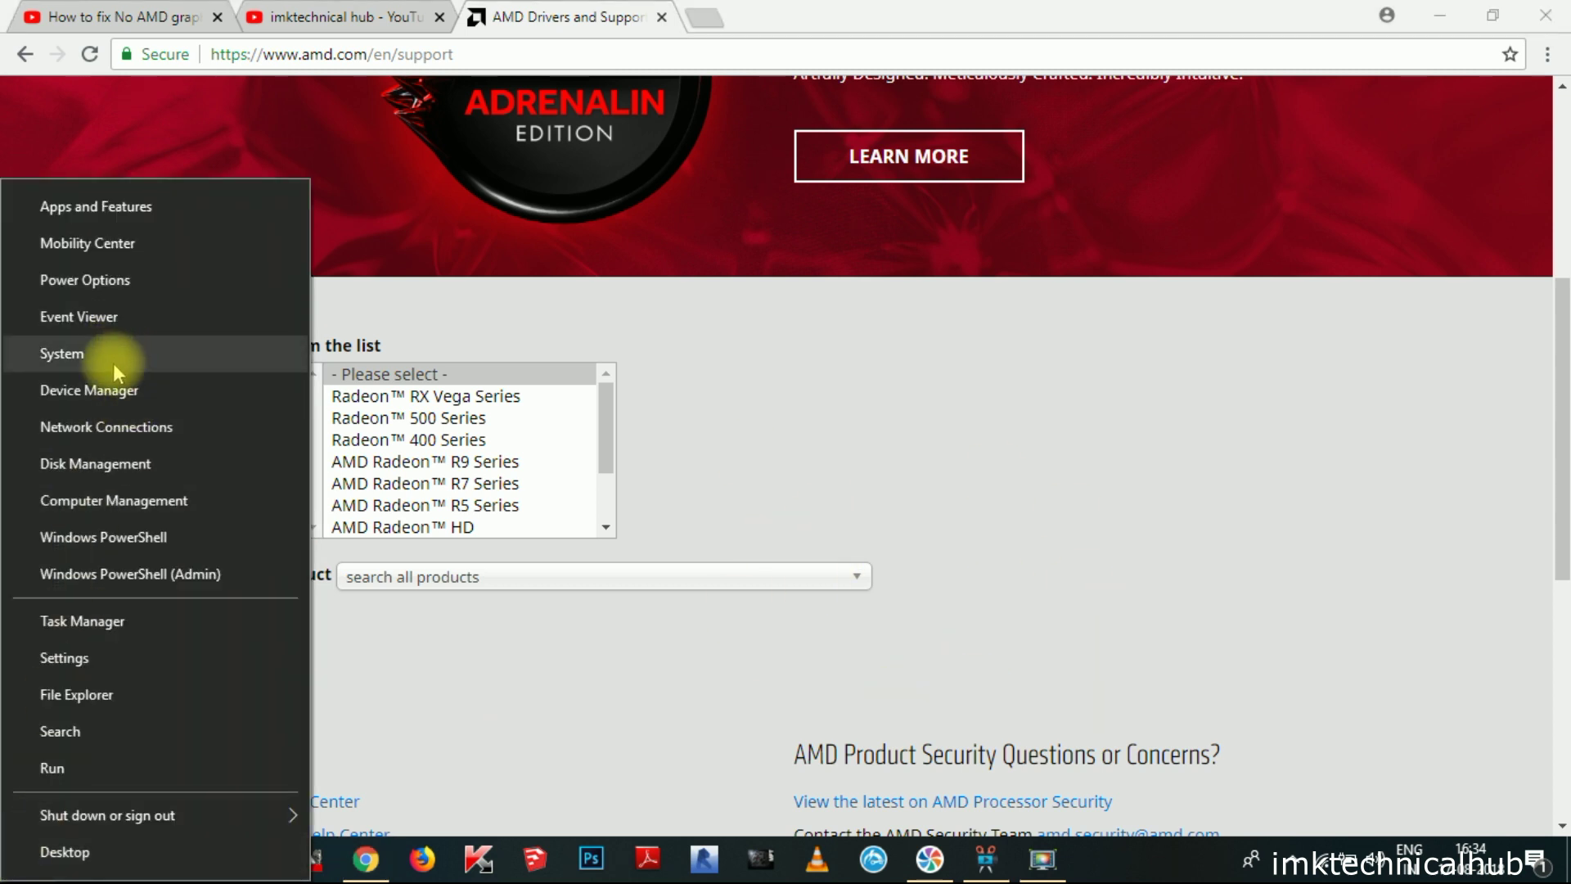
# Step: Check Device Manager's Display adapters for the Radeon (TM) HD 8670M, then close it
pyautogui.click(113, 386)
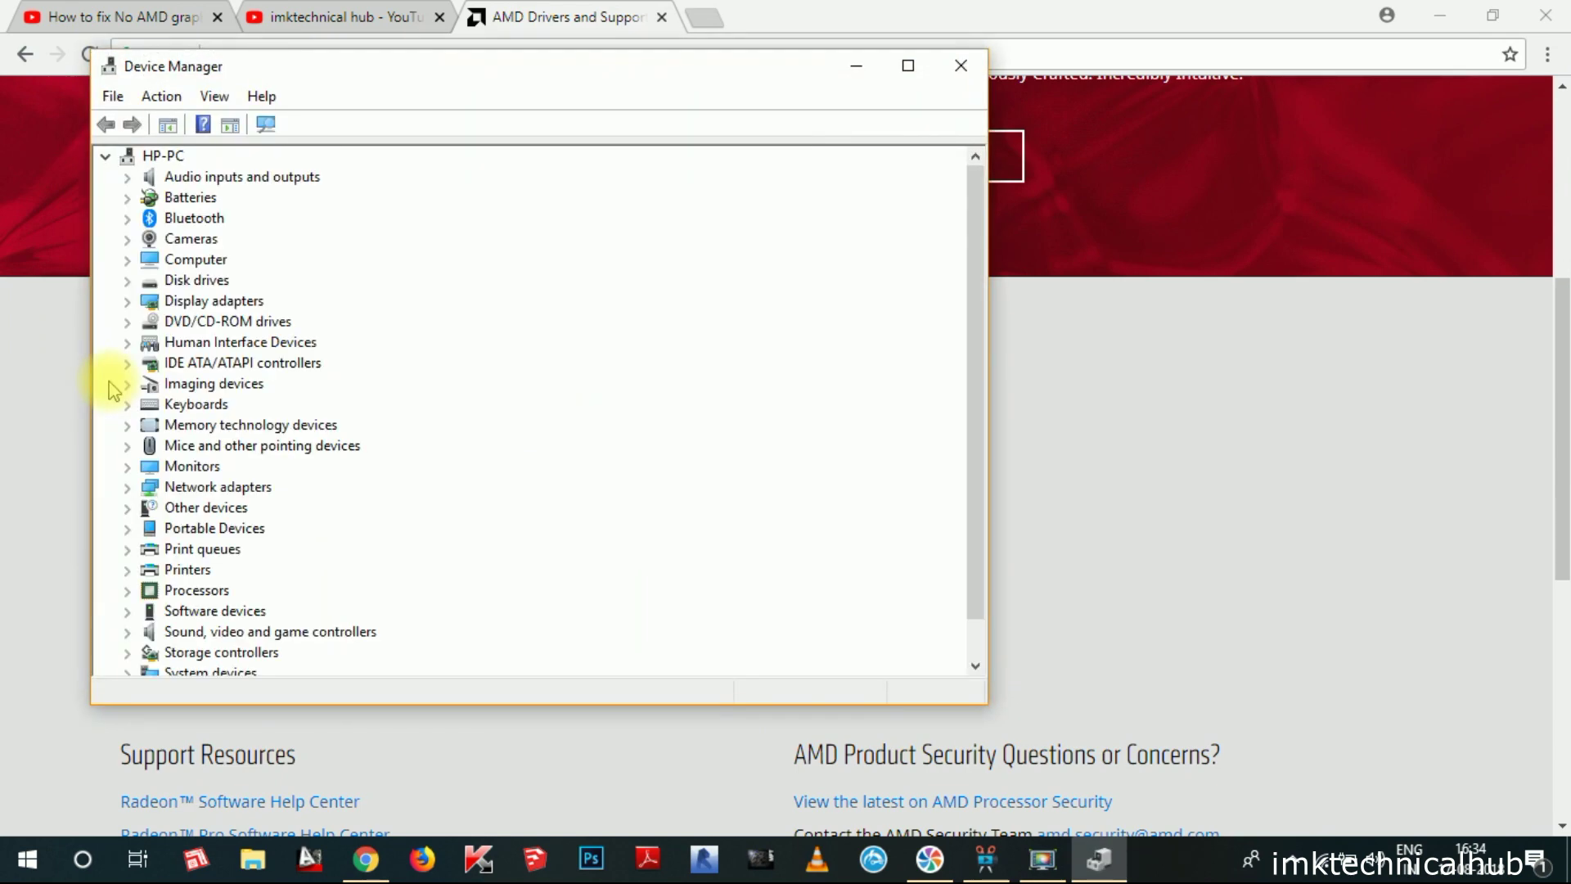
pyautogui.click(127, 302)
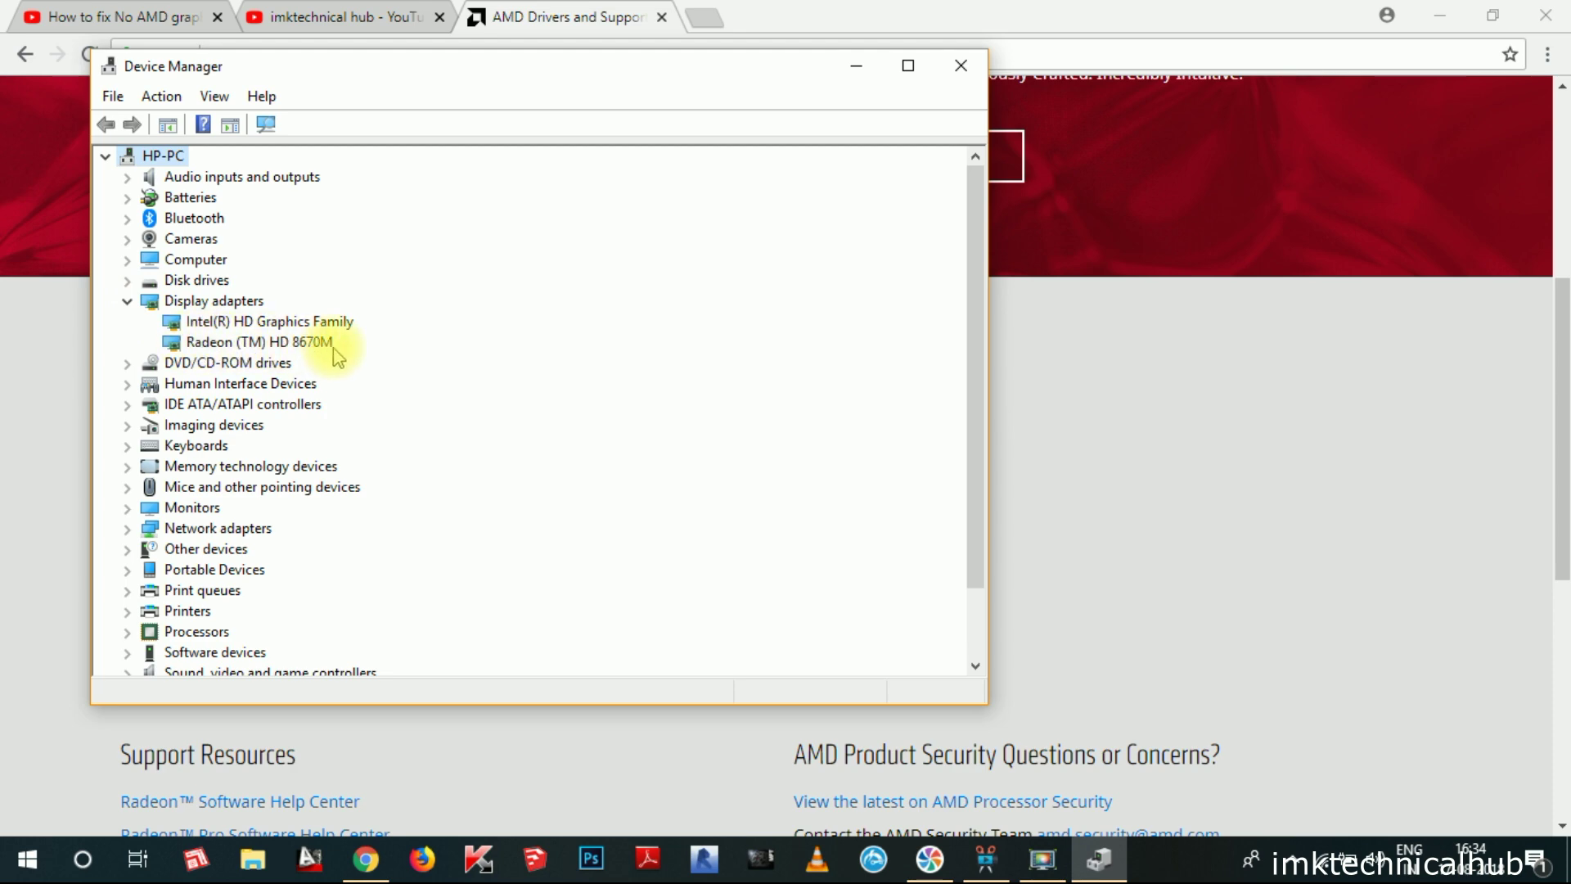
pyautogui.click(959, 65)
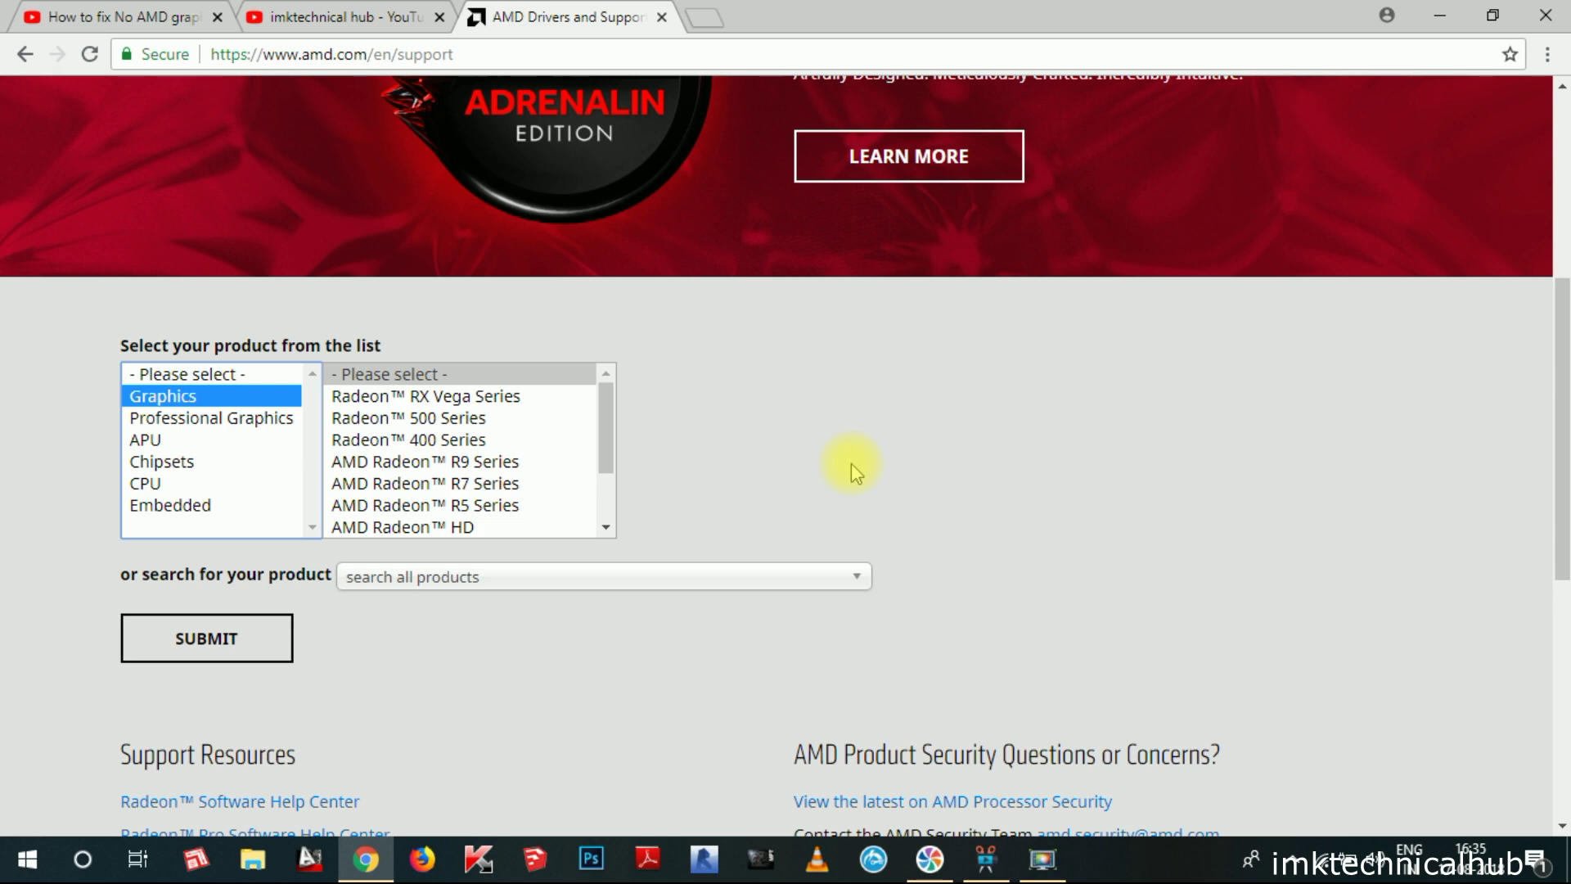
# Step: Open Control Panel by searching 'contr' from the Start menu
pyautogui.press('super')
pyautogui.press('super')
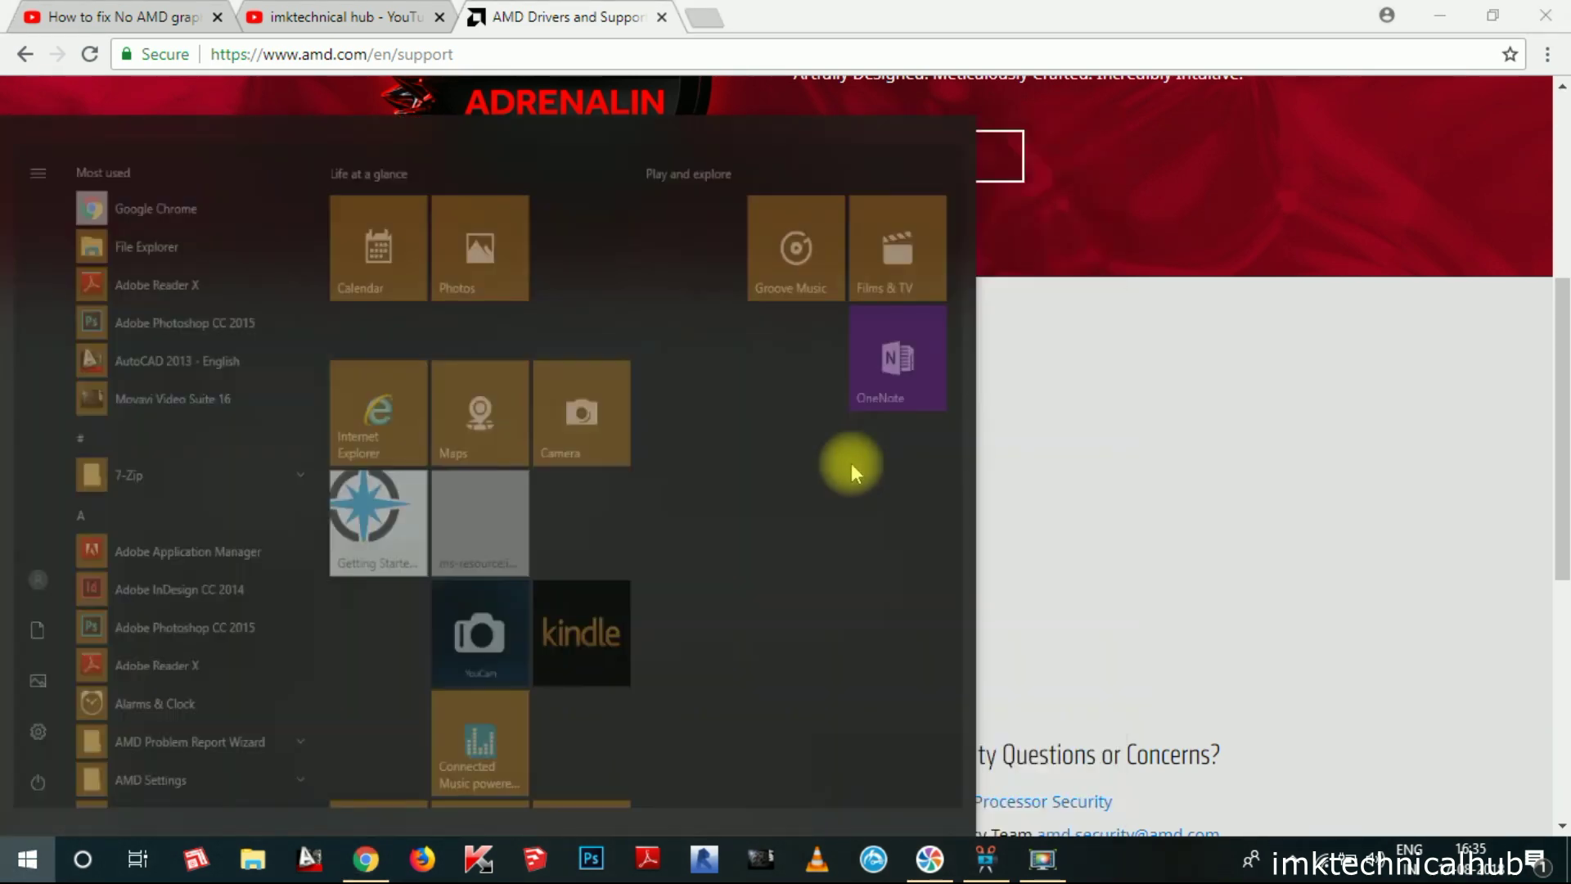
pyautogui.write('contr')
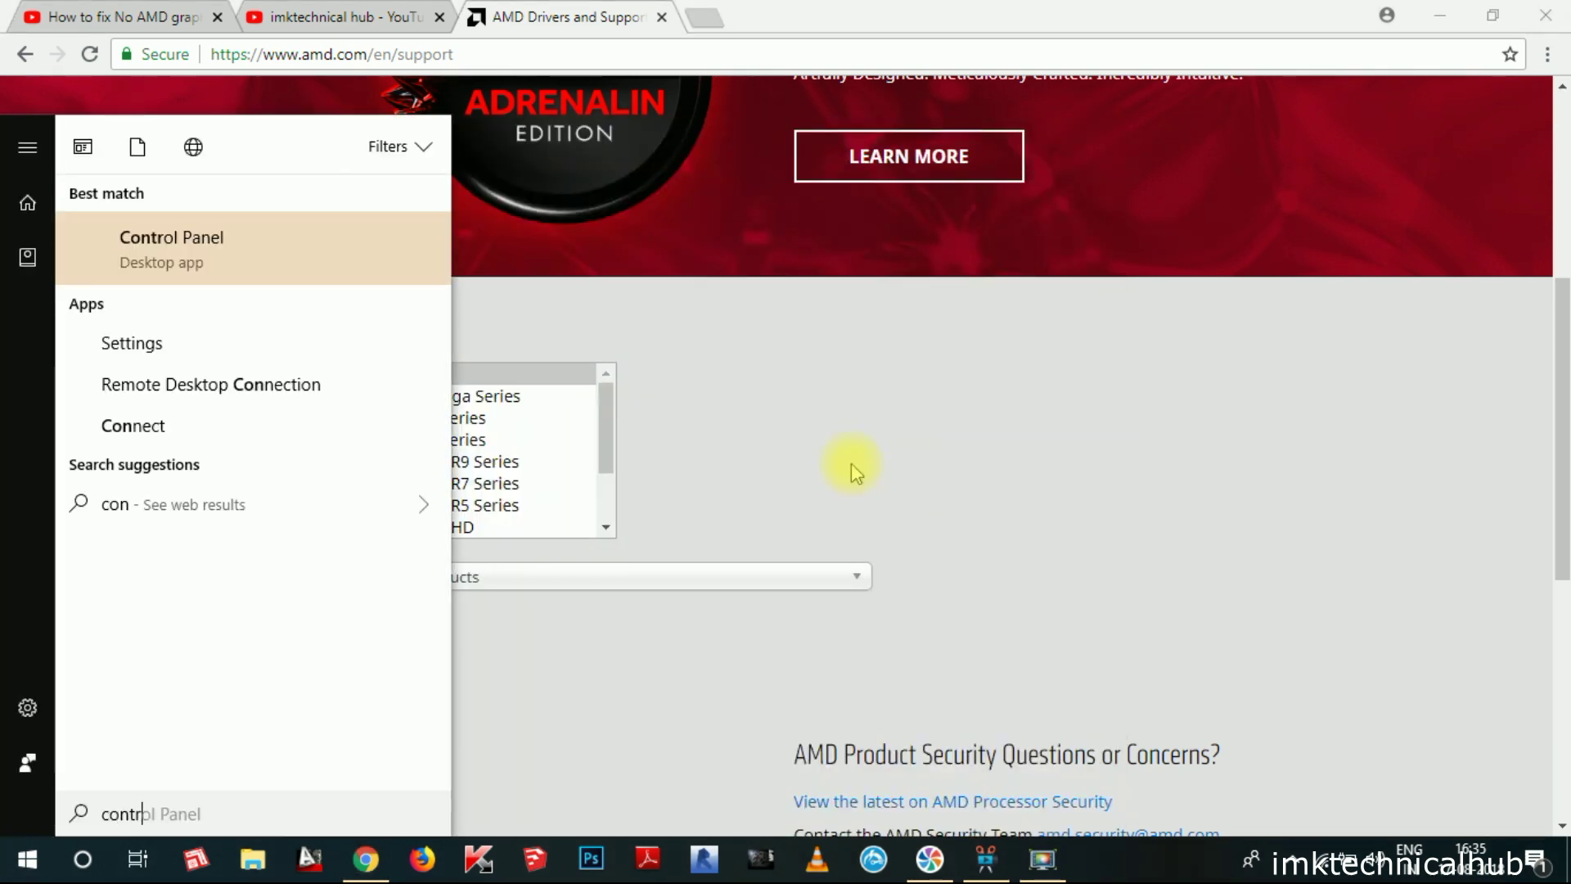
pyautogui.click(315, 262)
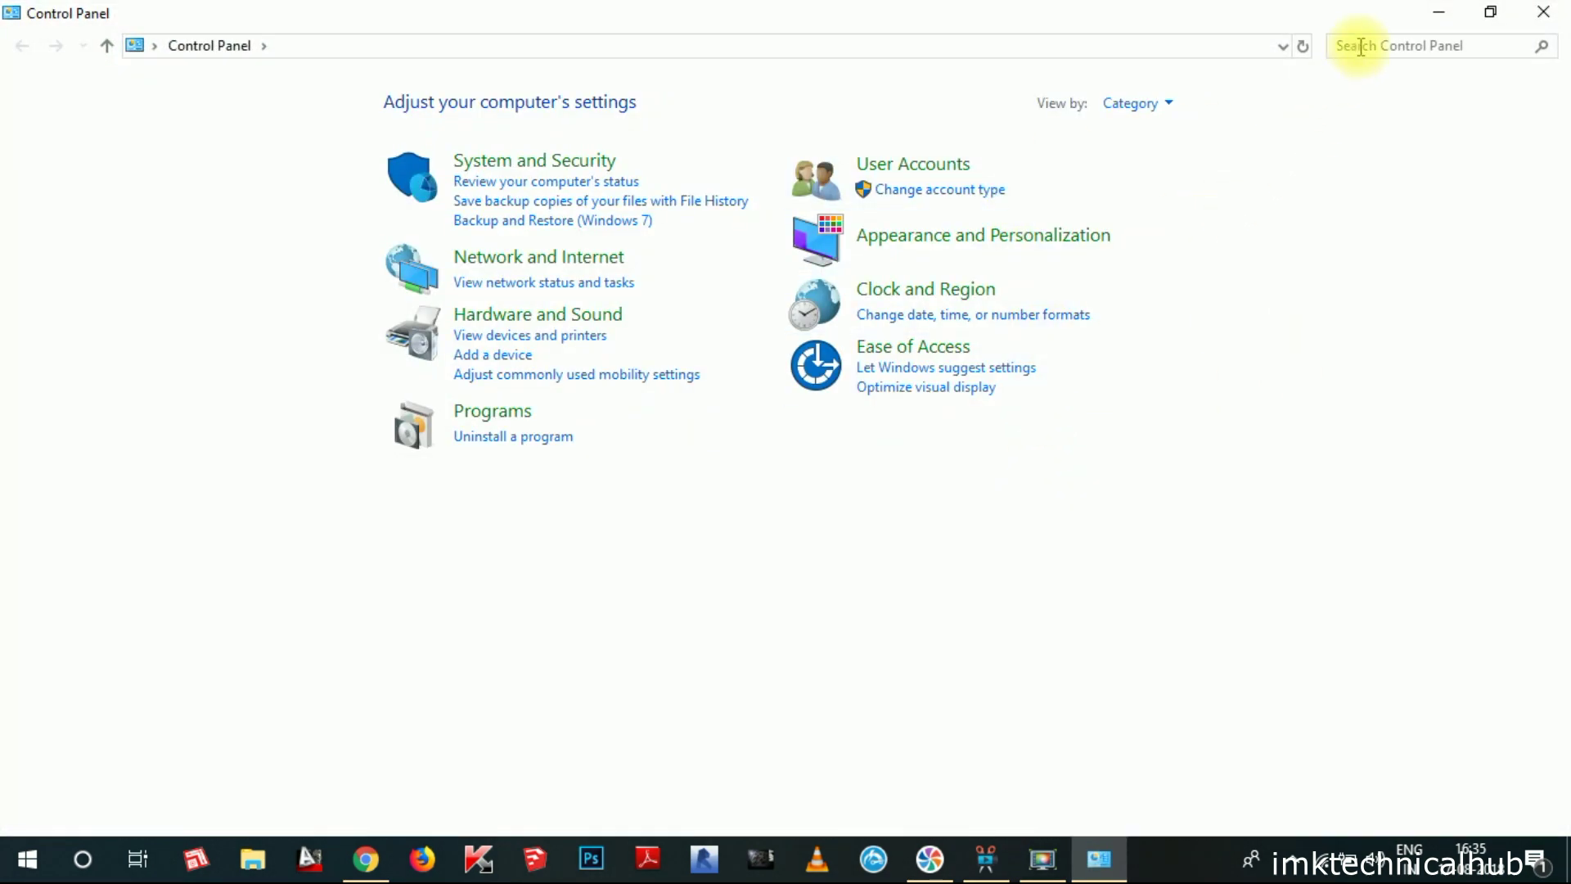
# Step: Search Control Panel for 'device man' and open Device Manager
pyautogui.click(1364, 43)
pyautogui.write('de')
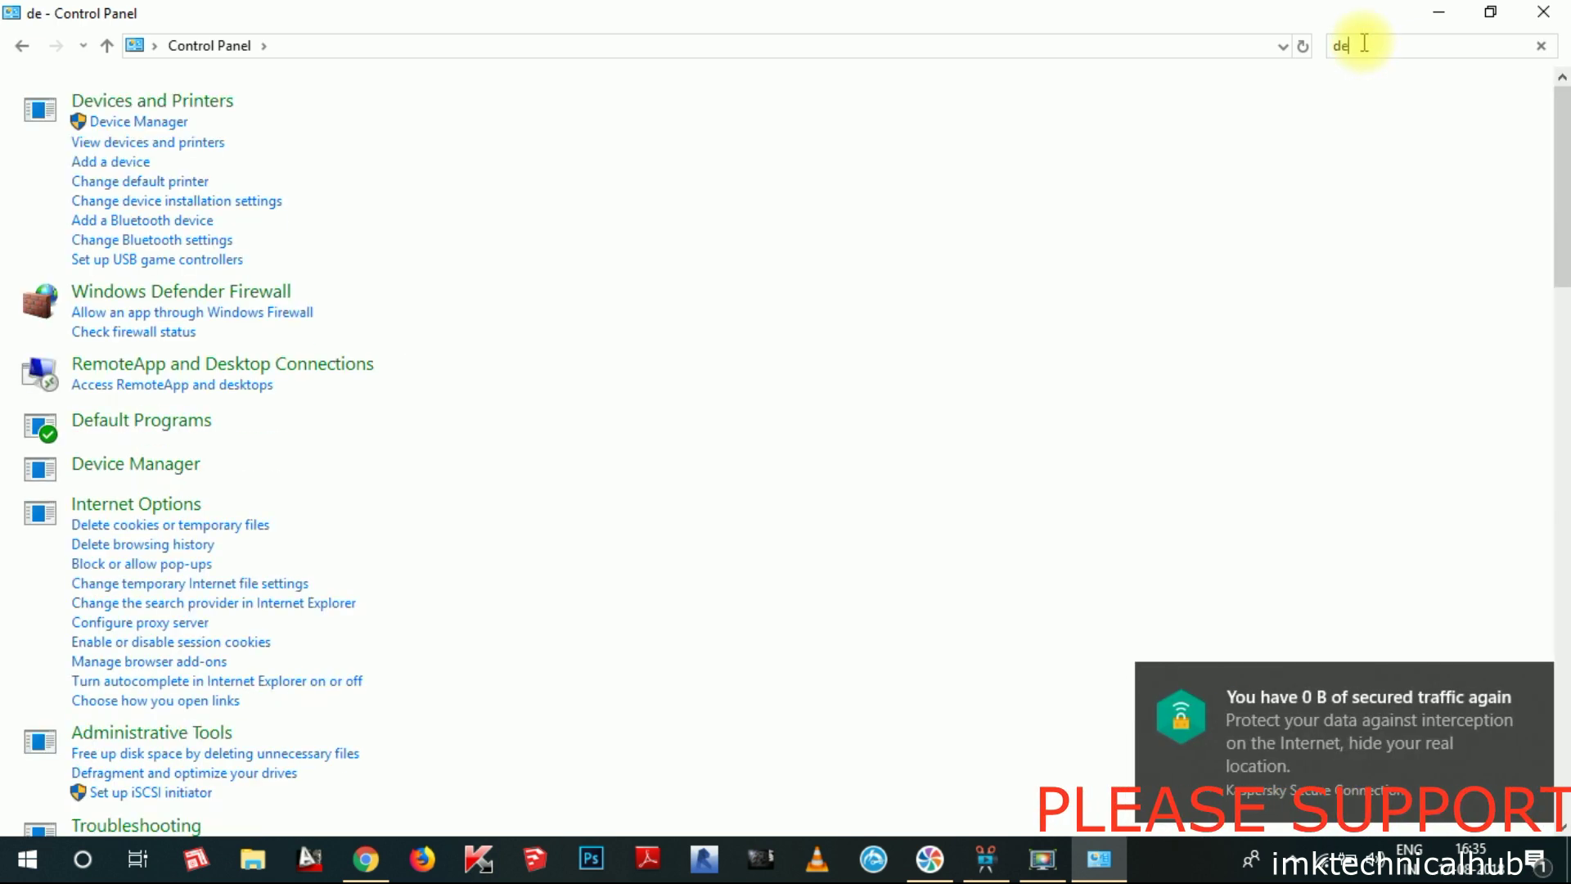
pyautogui.write('vice')
pyautogui.doubleClick(1359, 46)
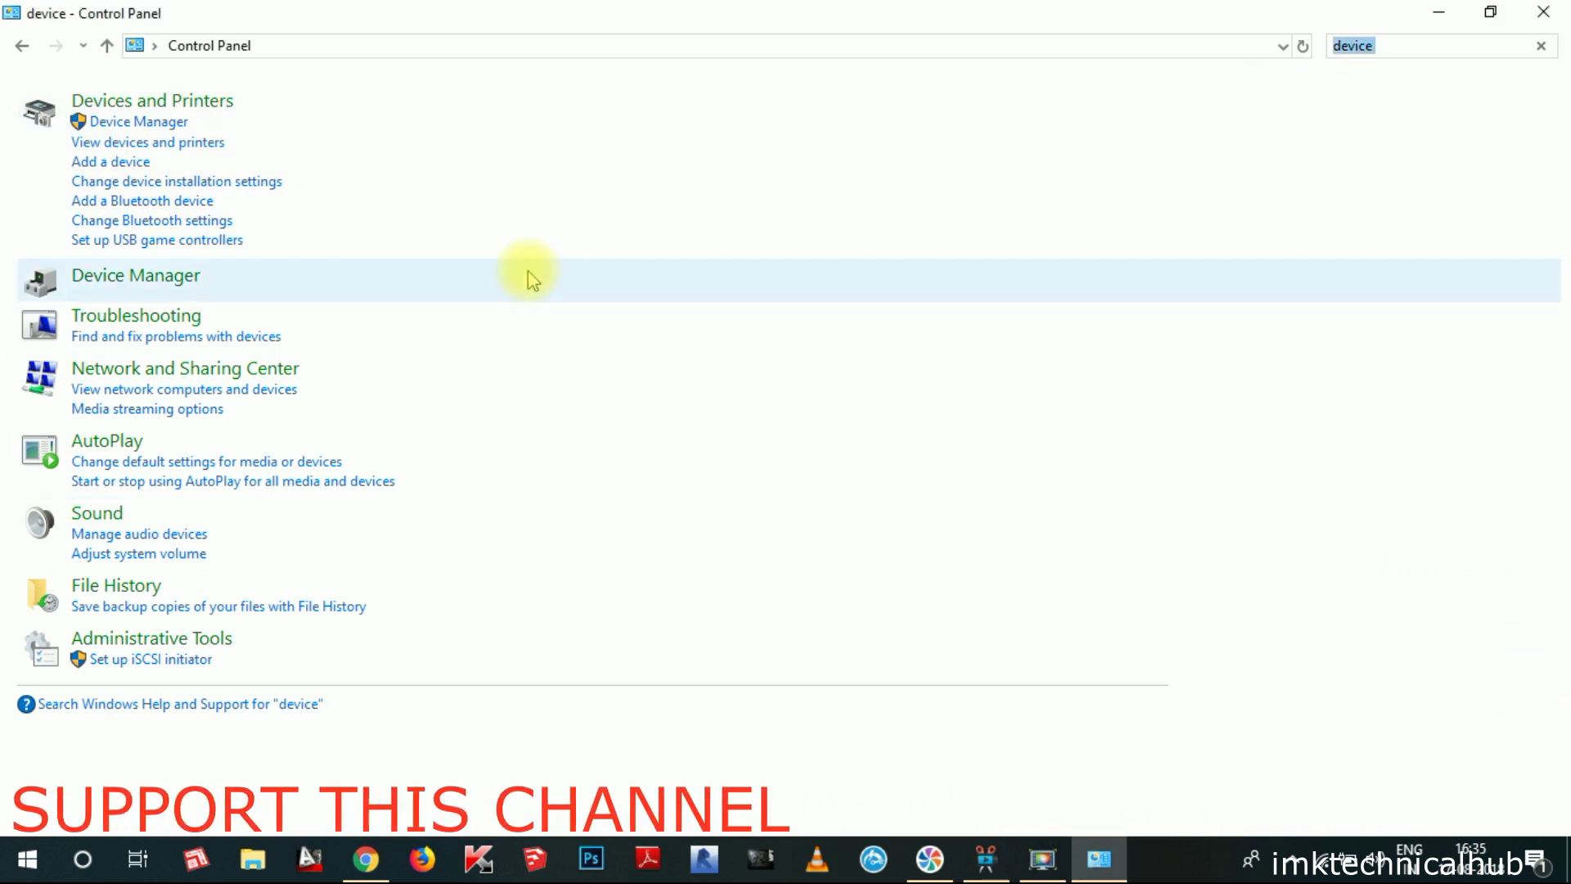
pyautogui.click(1392, 46)
pyautogui.write('man')
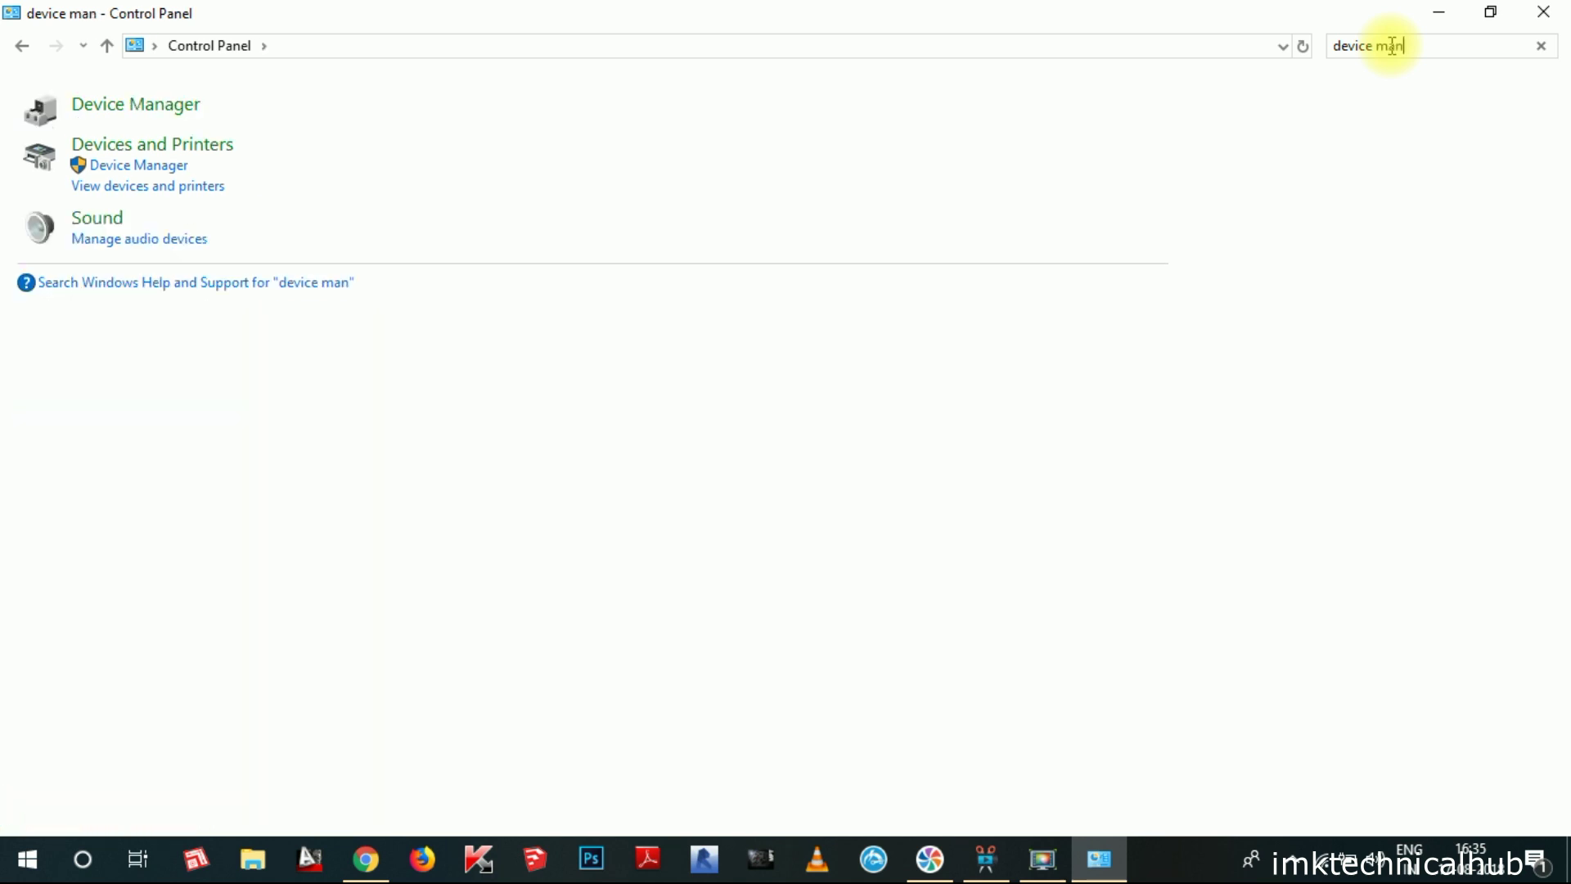
pyautogui.click(139, 122)
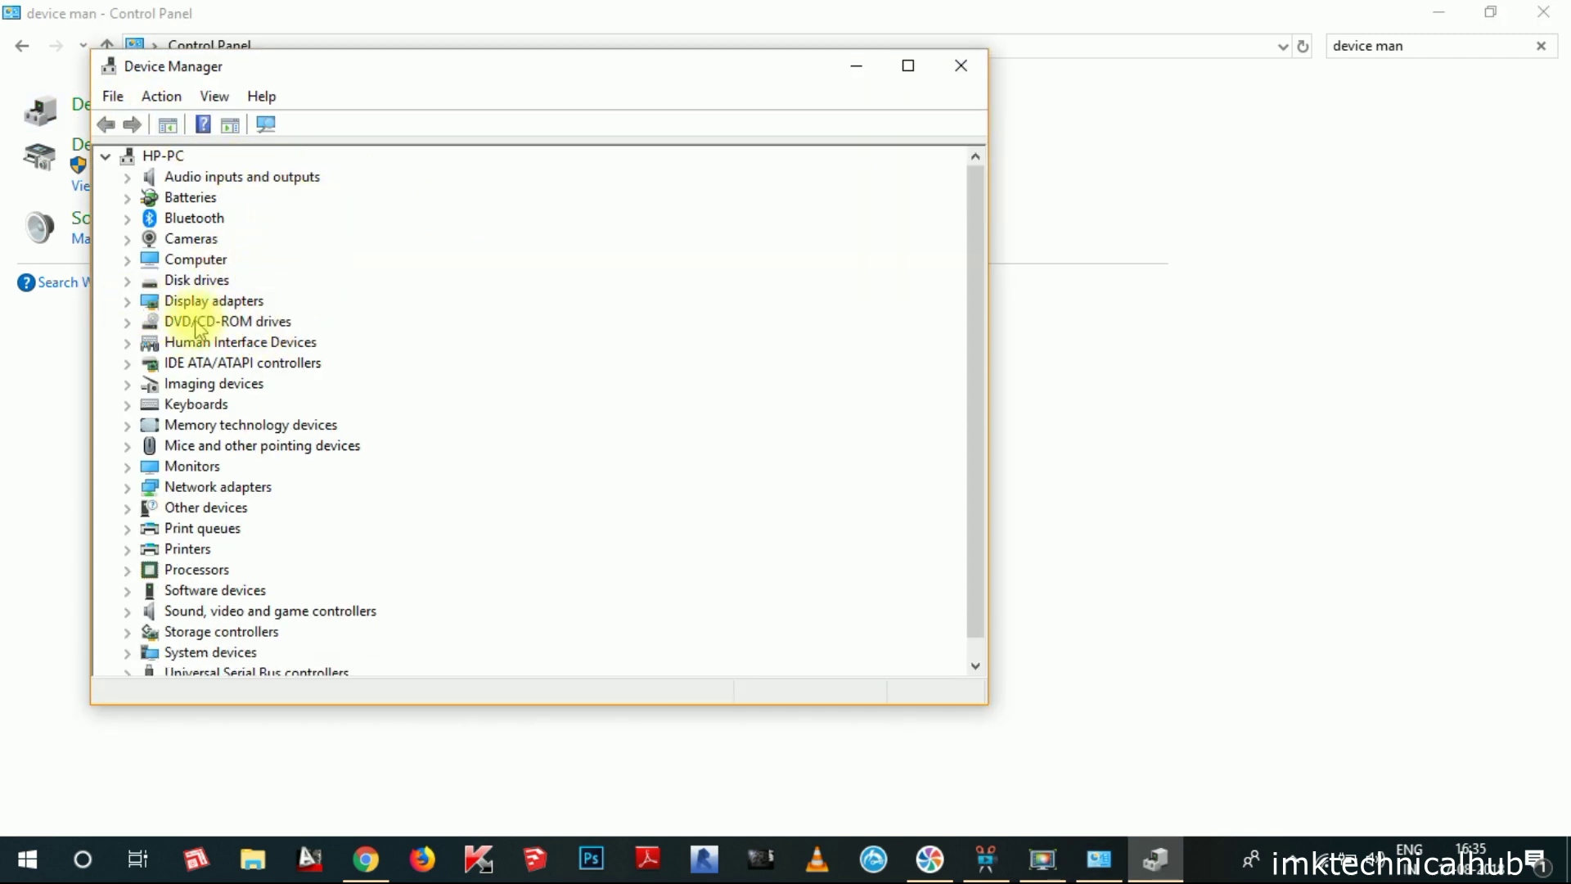
# Step: Expand Display adapters to confirm the Radeon (TM) HD 8670M, then close Device Manager
pyautogui.click(131, 302)
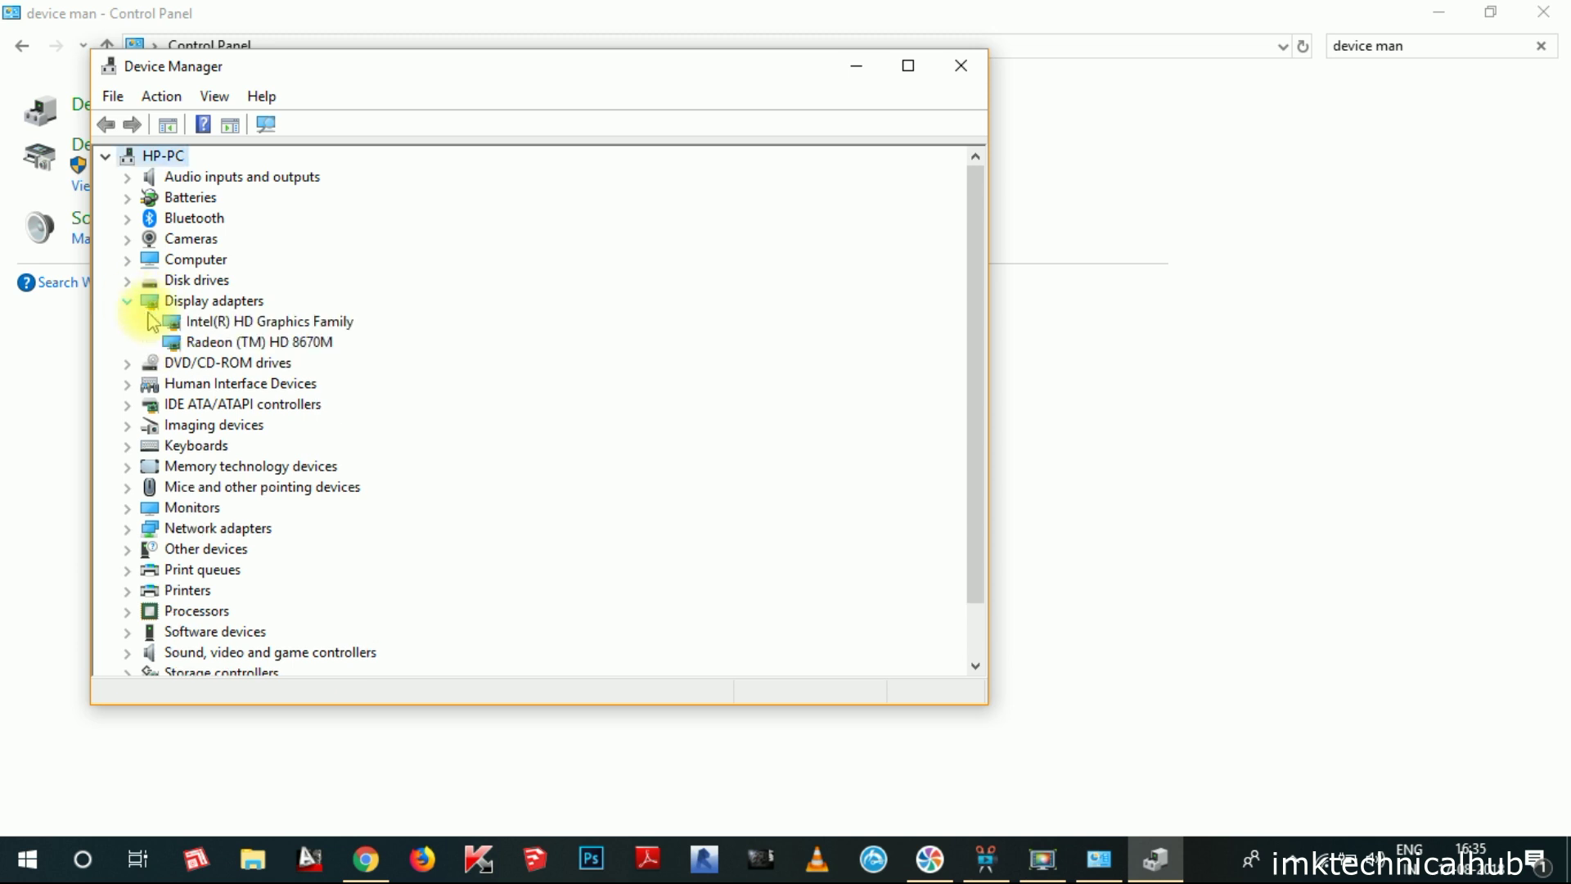
pyautogui.click(199, 346)
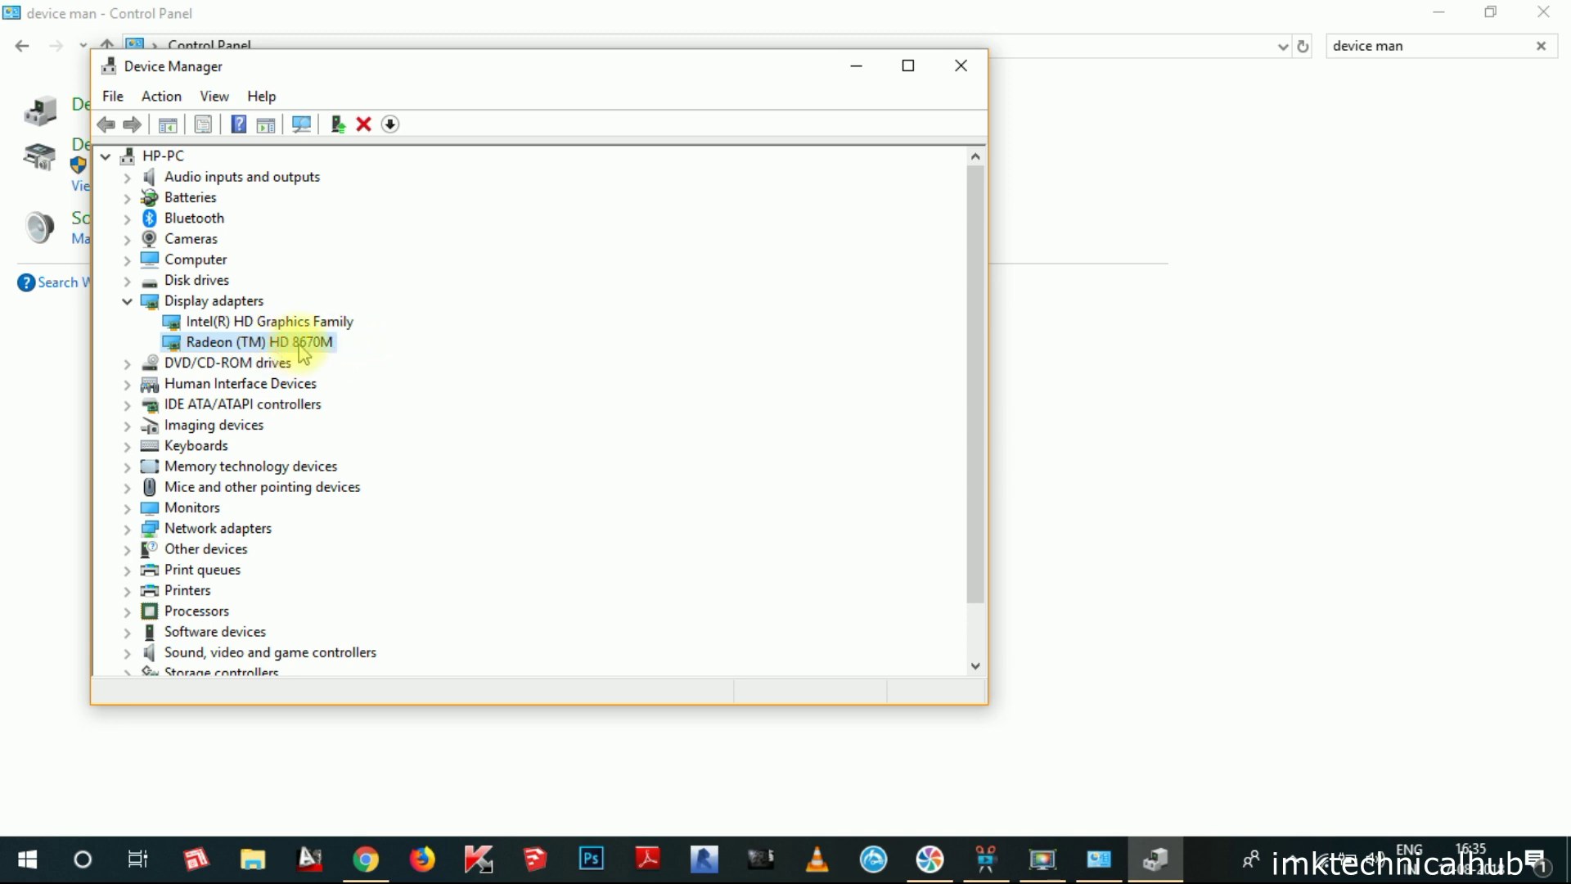
pyautogui.click(965, 66)
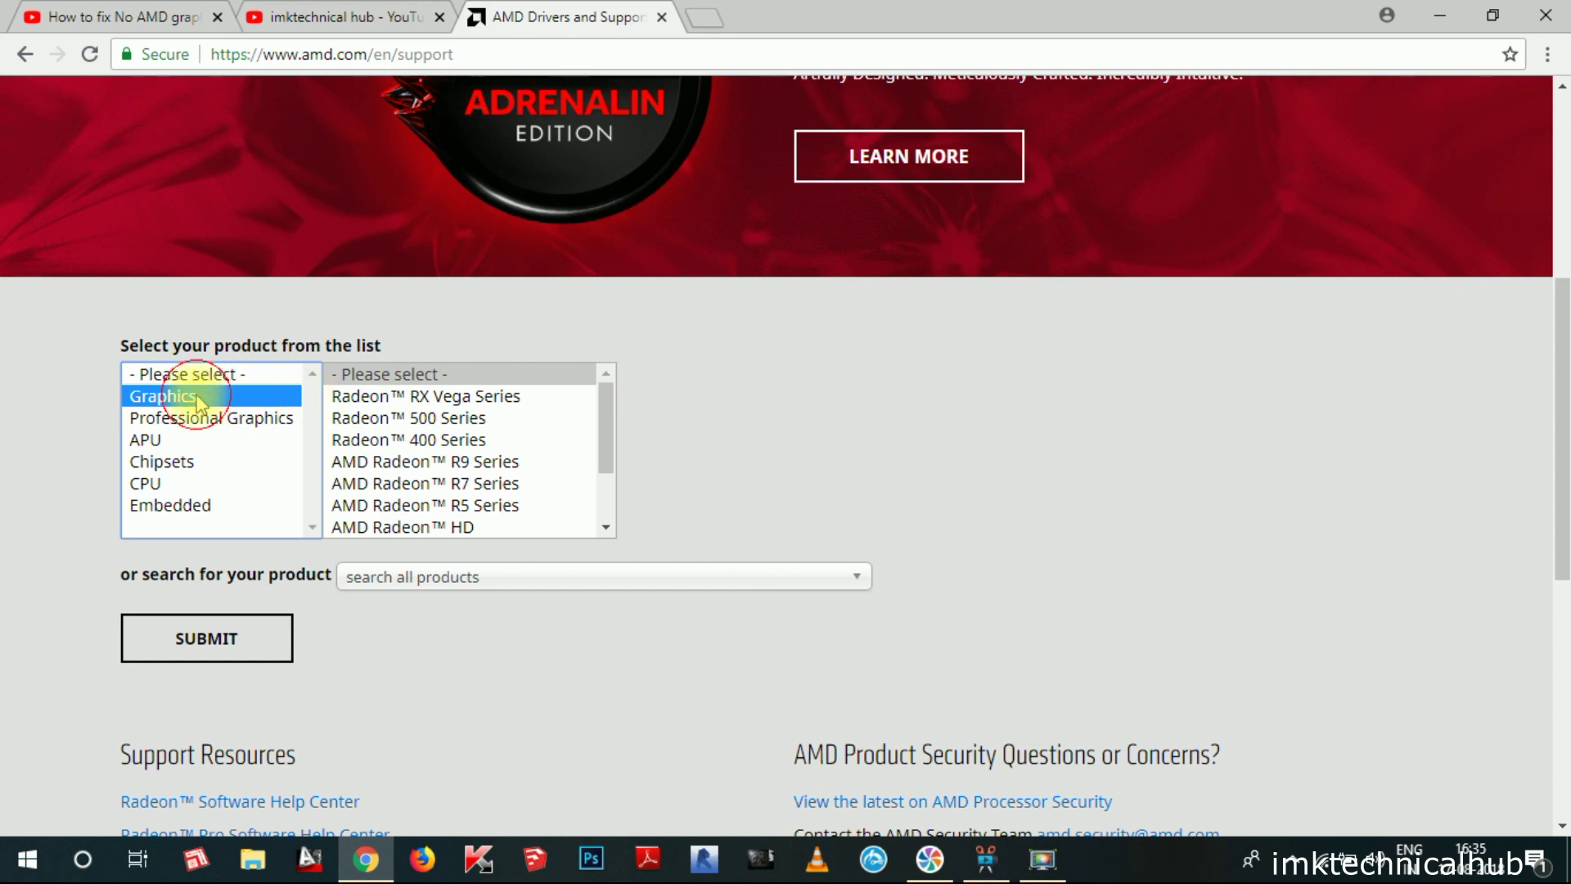
# Step: Scroll the product family list and choose AMD Radeon™ HD
pyautogui.moveTo(606, 427); pyautogui.dragTo(606, 447)
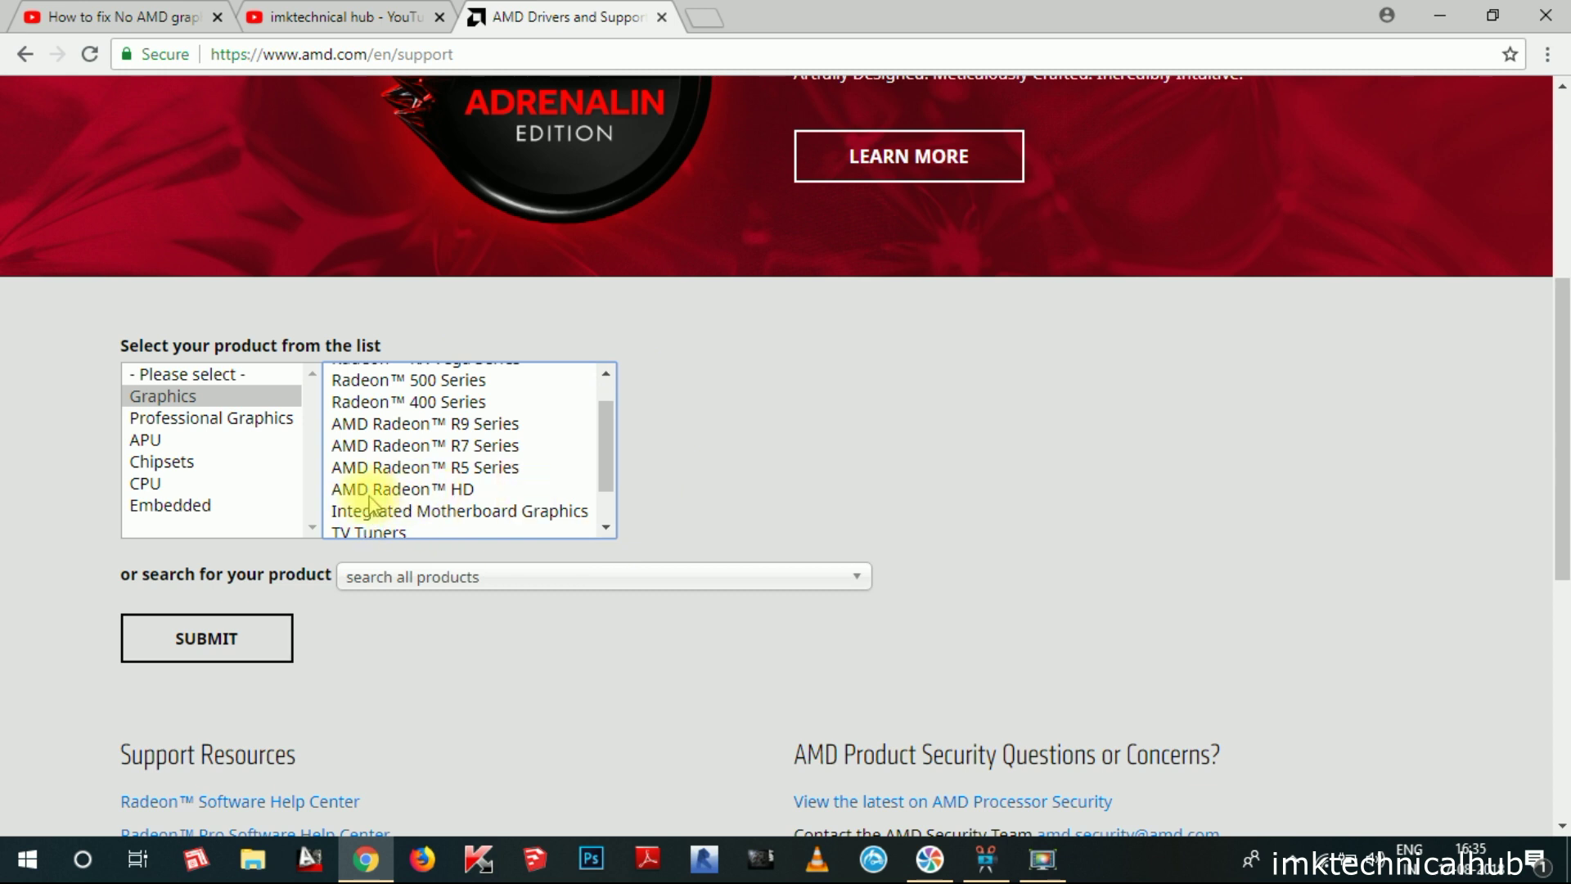
pyautogui.moveTo(603, 448)
pyautogui.mouseDown()
pyautogui.moveTo(606, 432)
pyautogui.moveTo(604, 457)
pyautogui.mouseUp()
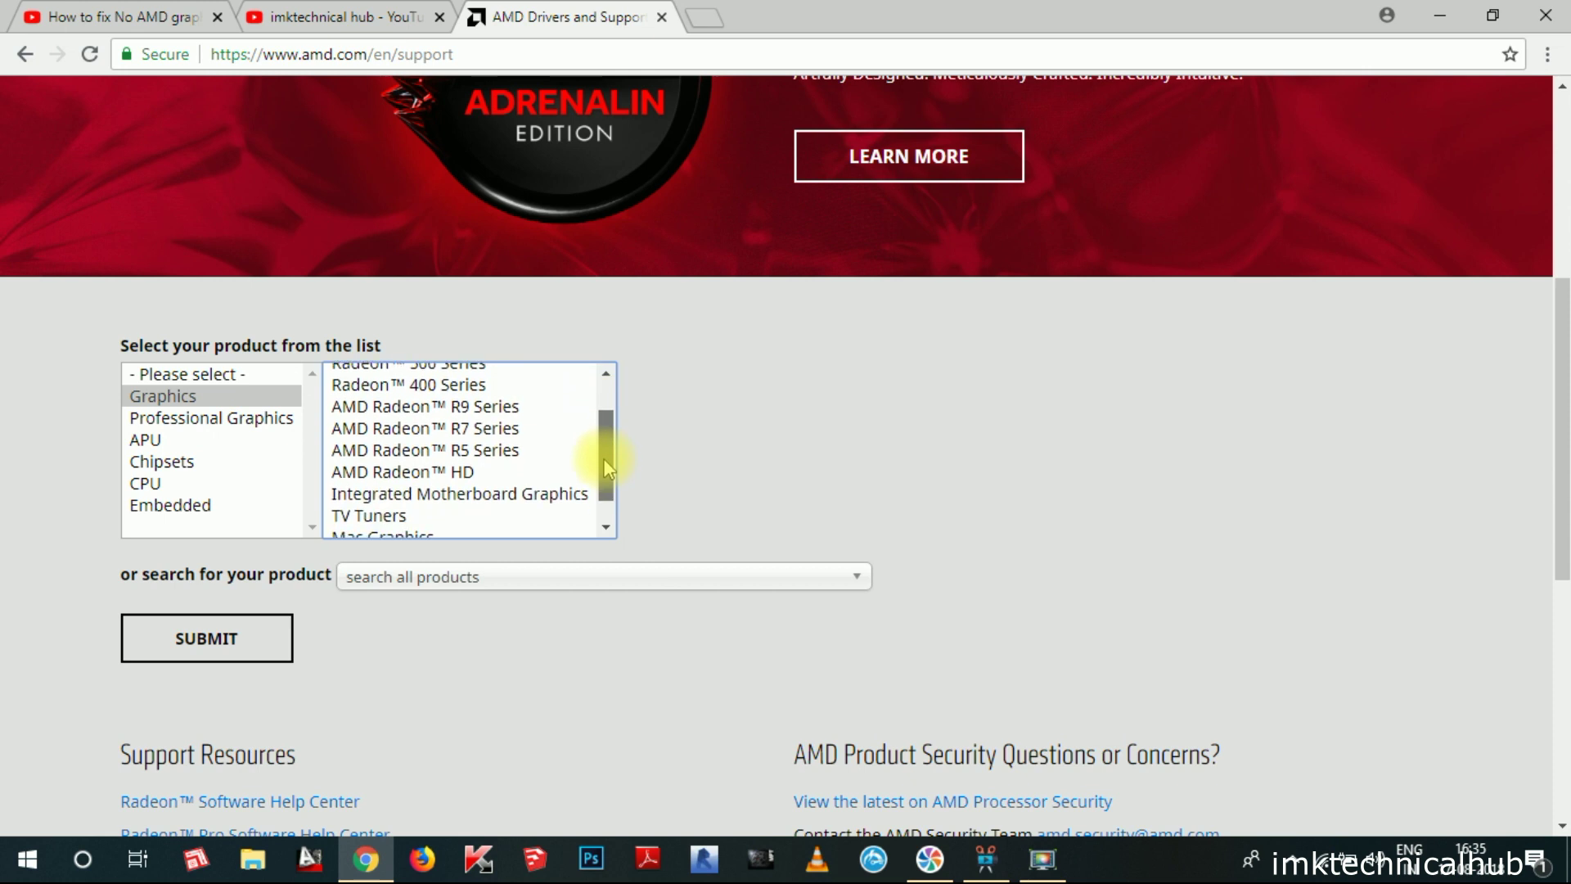
pyautogui.click(422, 474)
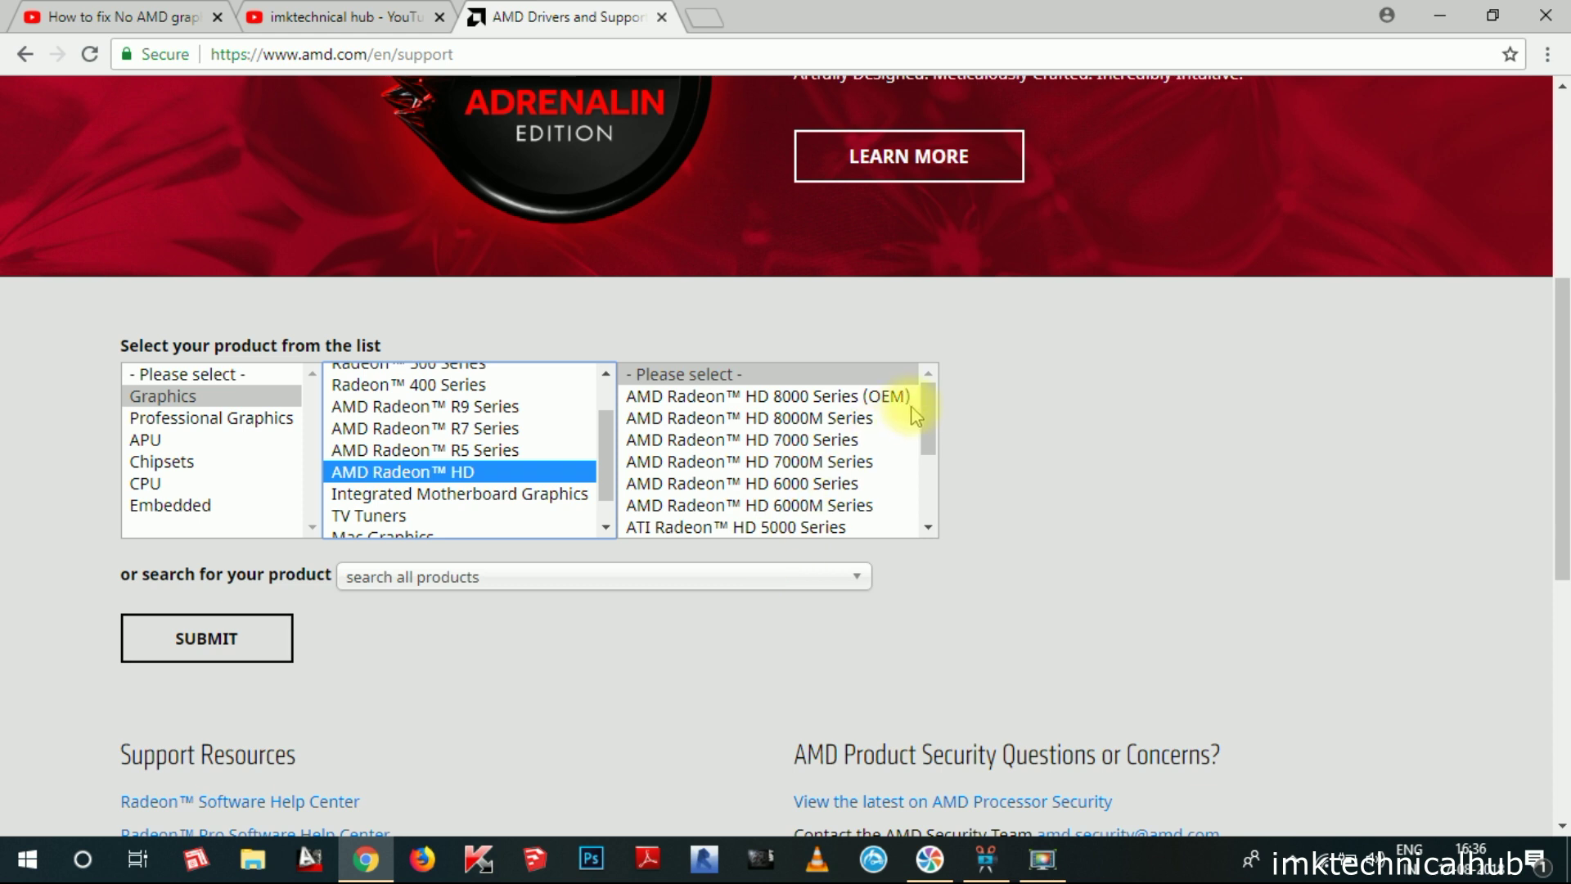
# Step: Select the AMD Radeon™ HD 8000M Series and scroll its GPU list toward the 8670M
pyautogui.moveTo(925, 430); pyautogui.dragTo(937, 495)
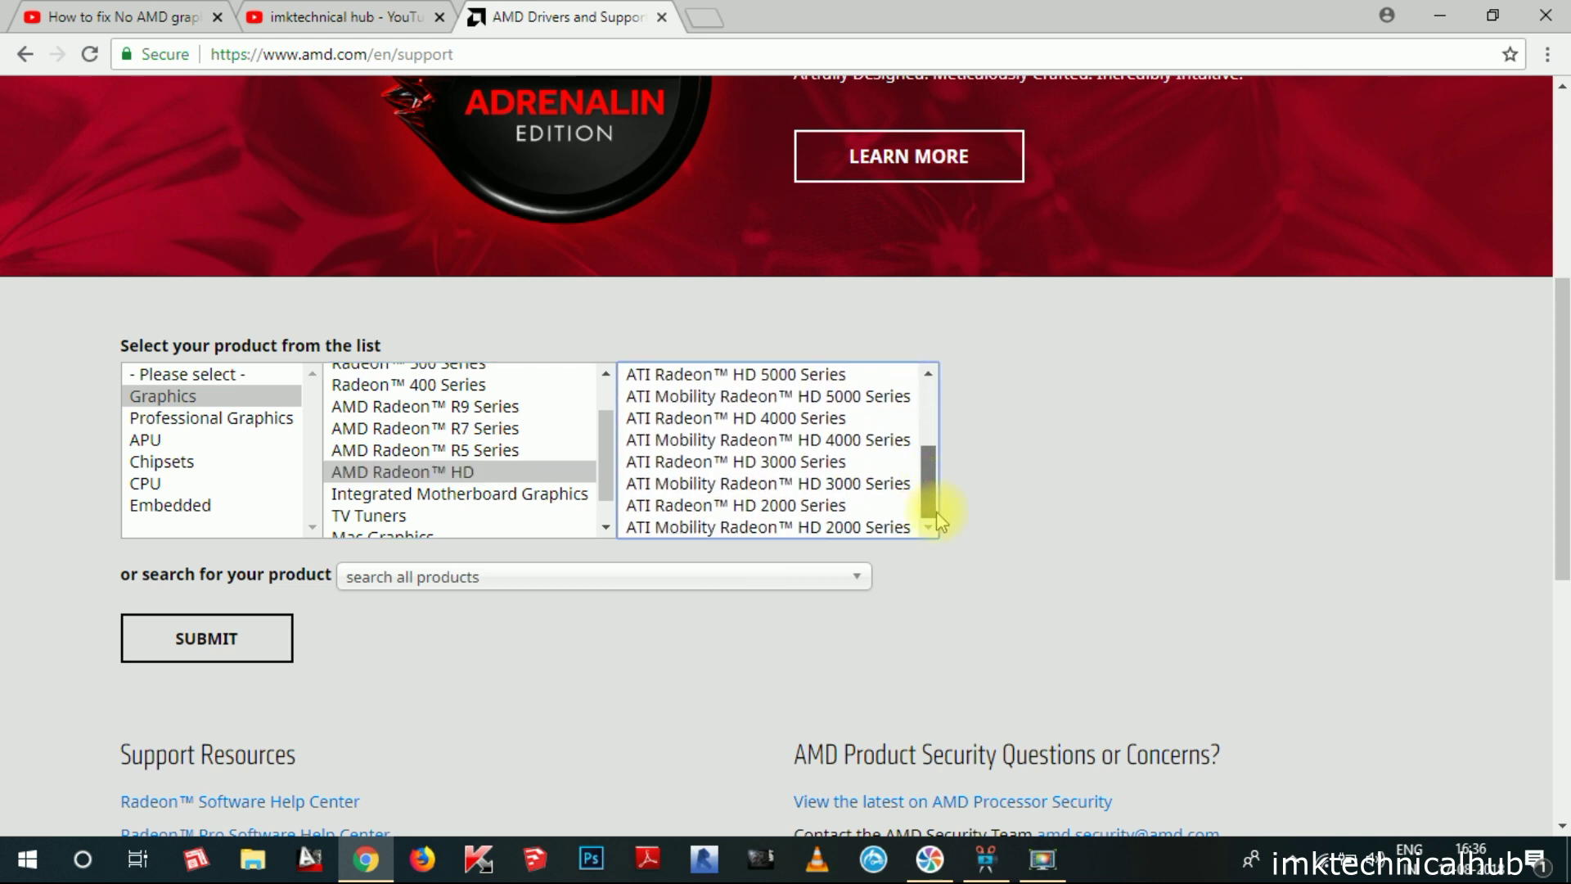
pyautogui.moveTo(929, 485); pyautogui.dragTo(925, 377)
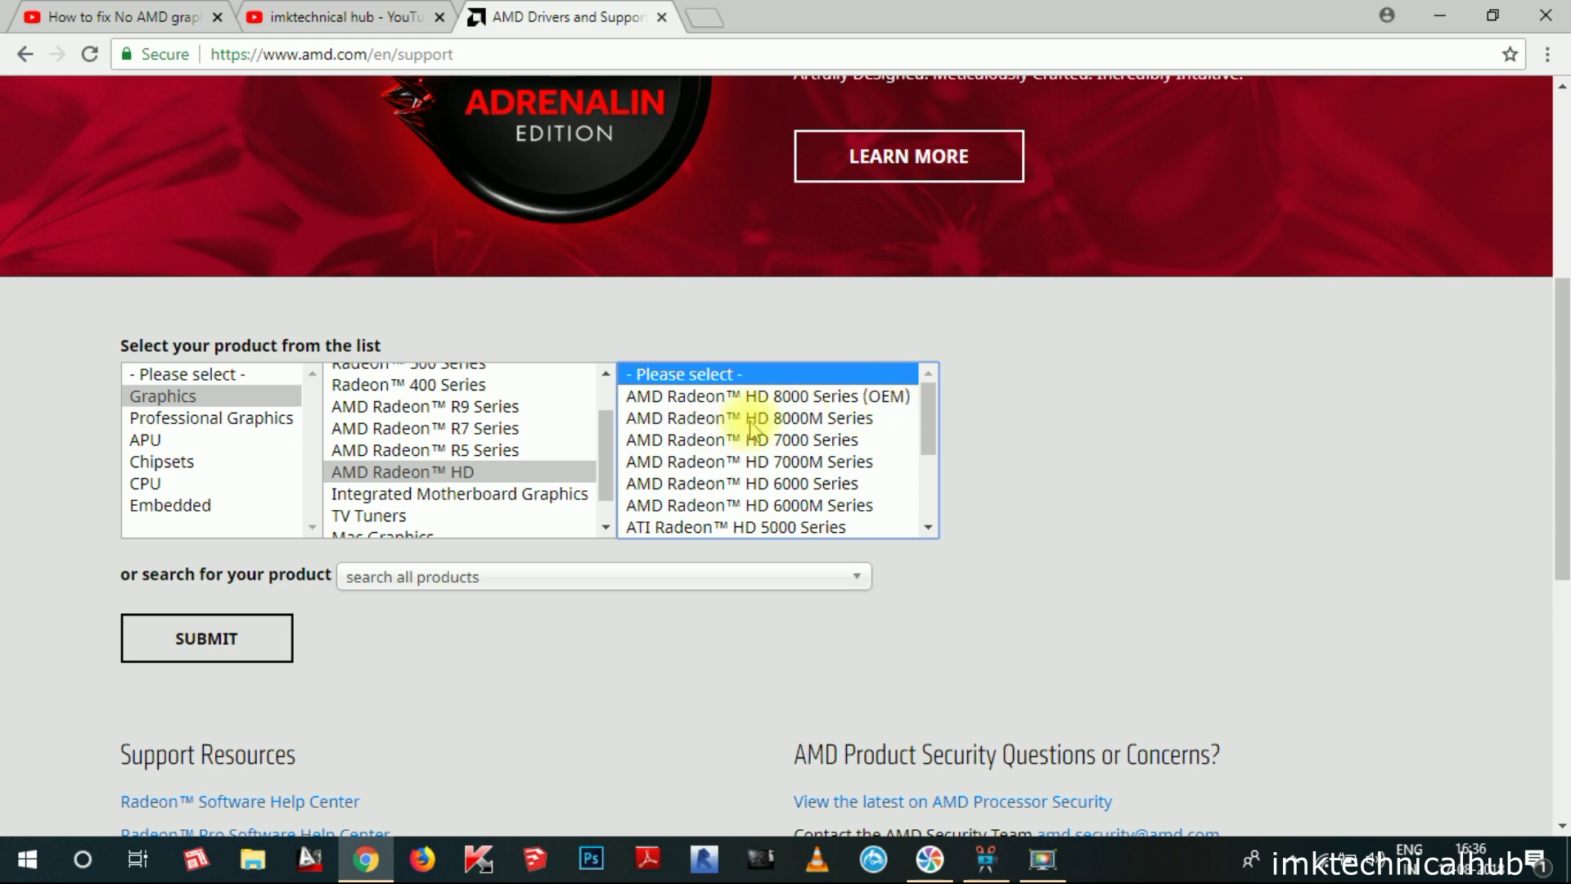
pyautogui.click(795, 420)
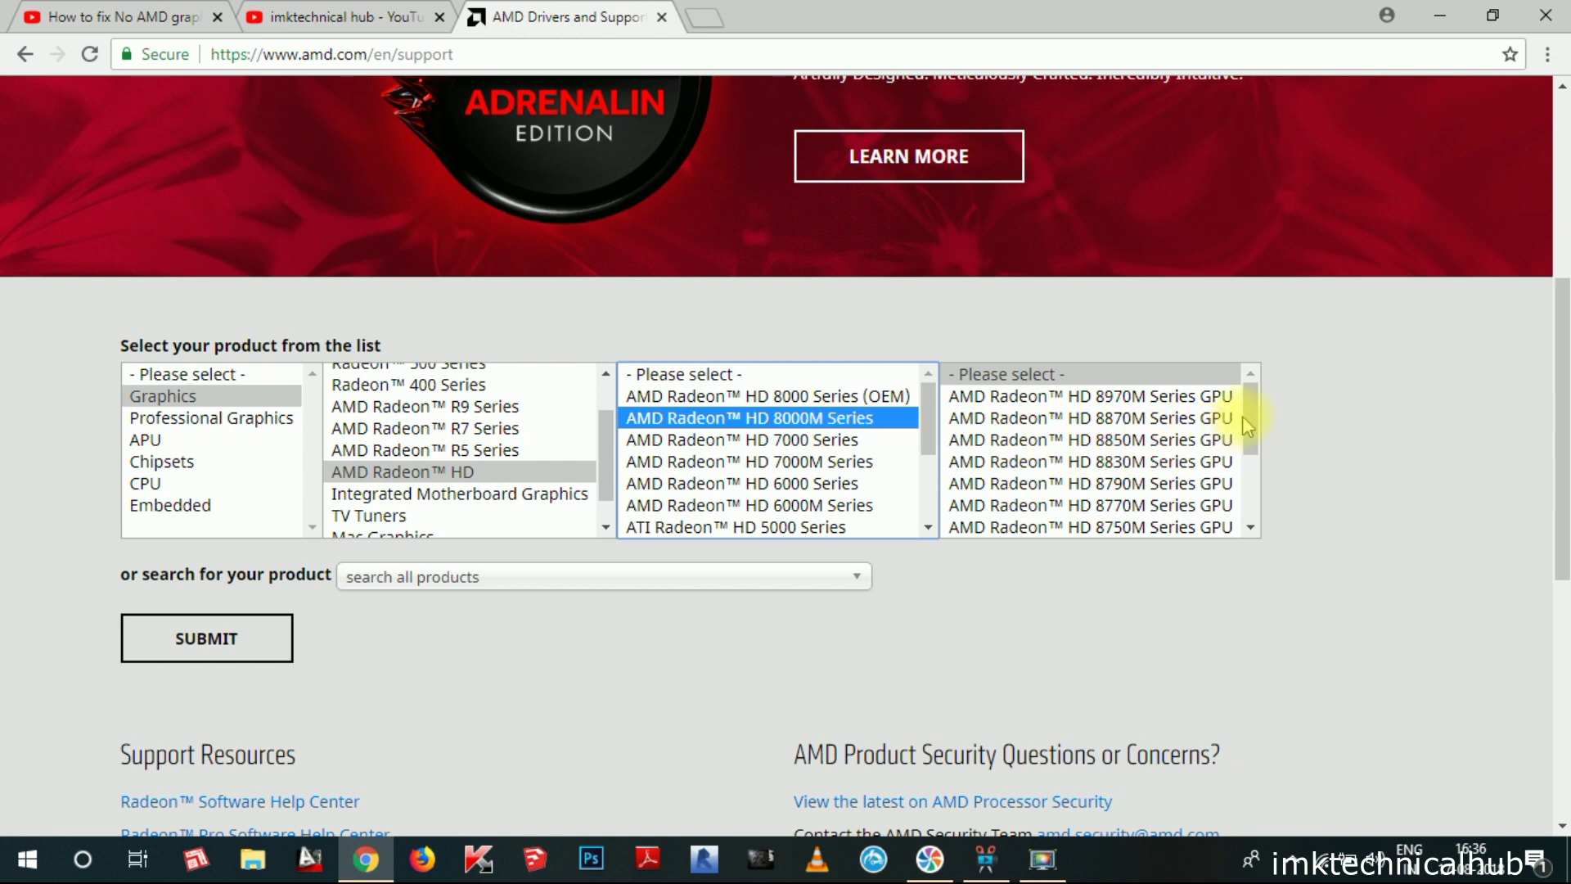
pyautogui.moveTo(1249, 424); pyautogui.dragTo(1250, 511)
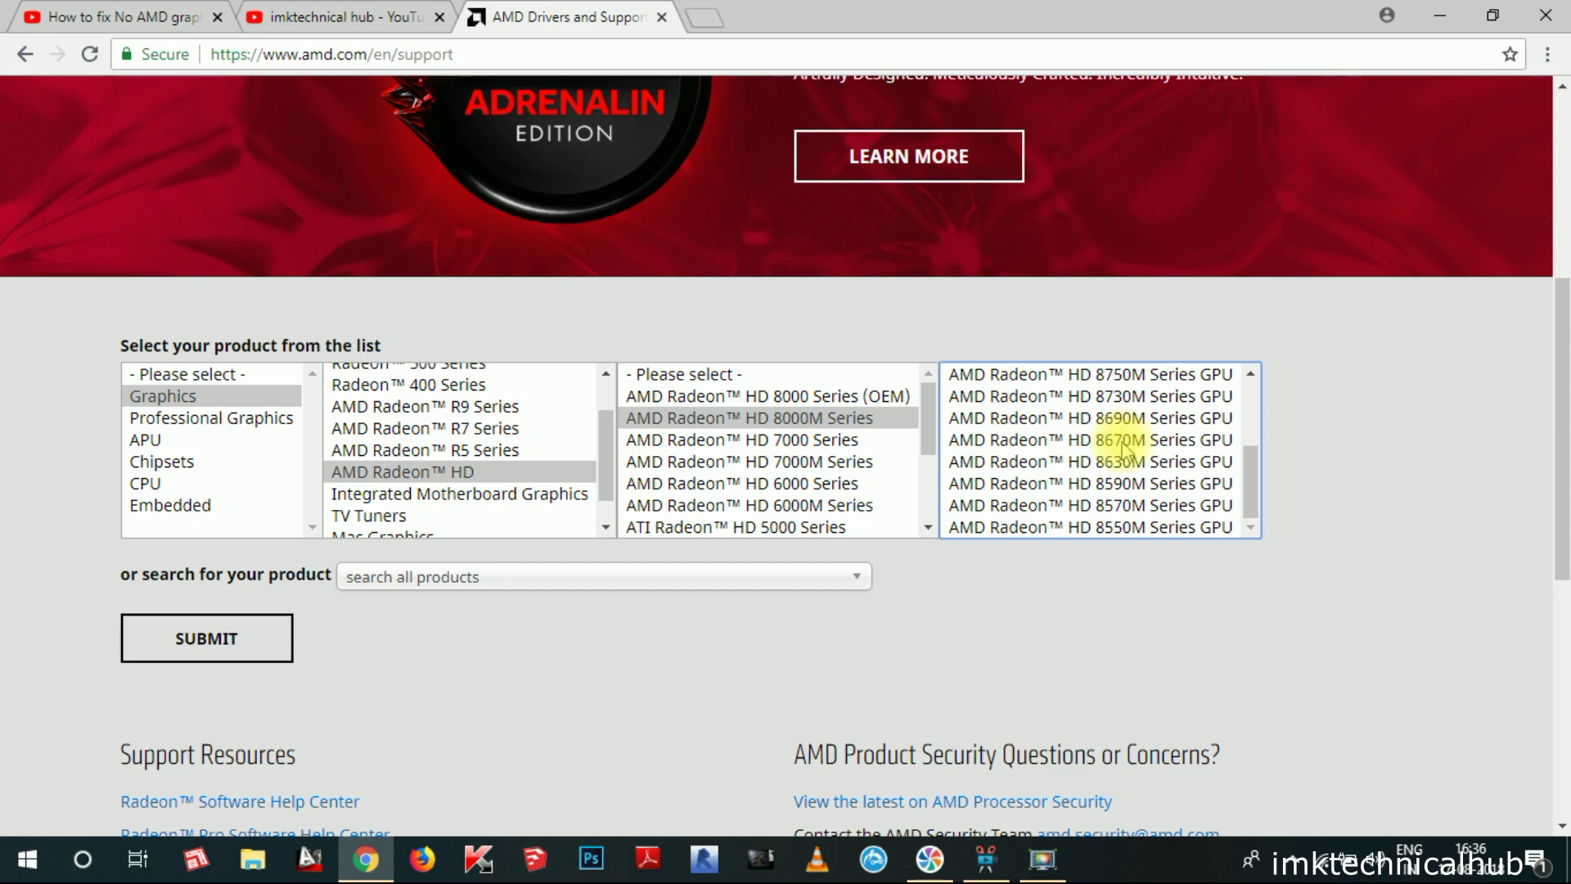
pyautogui.rightClick(27, 859)
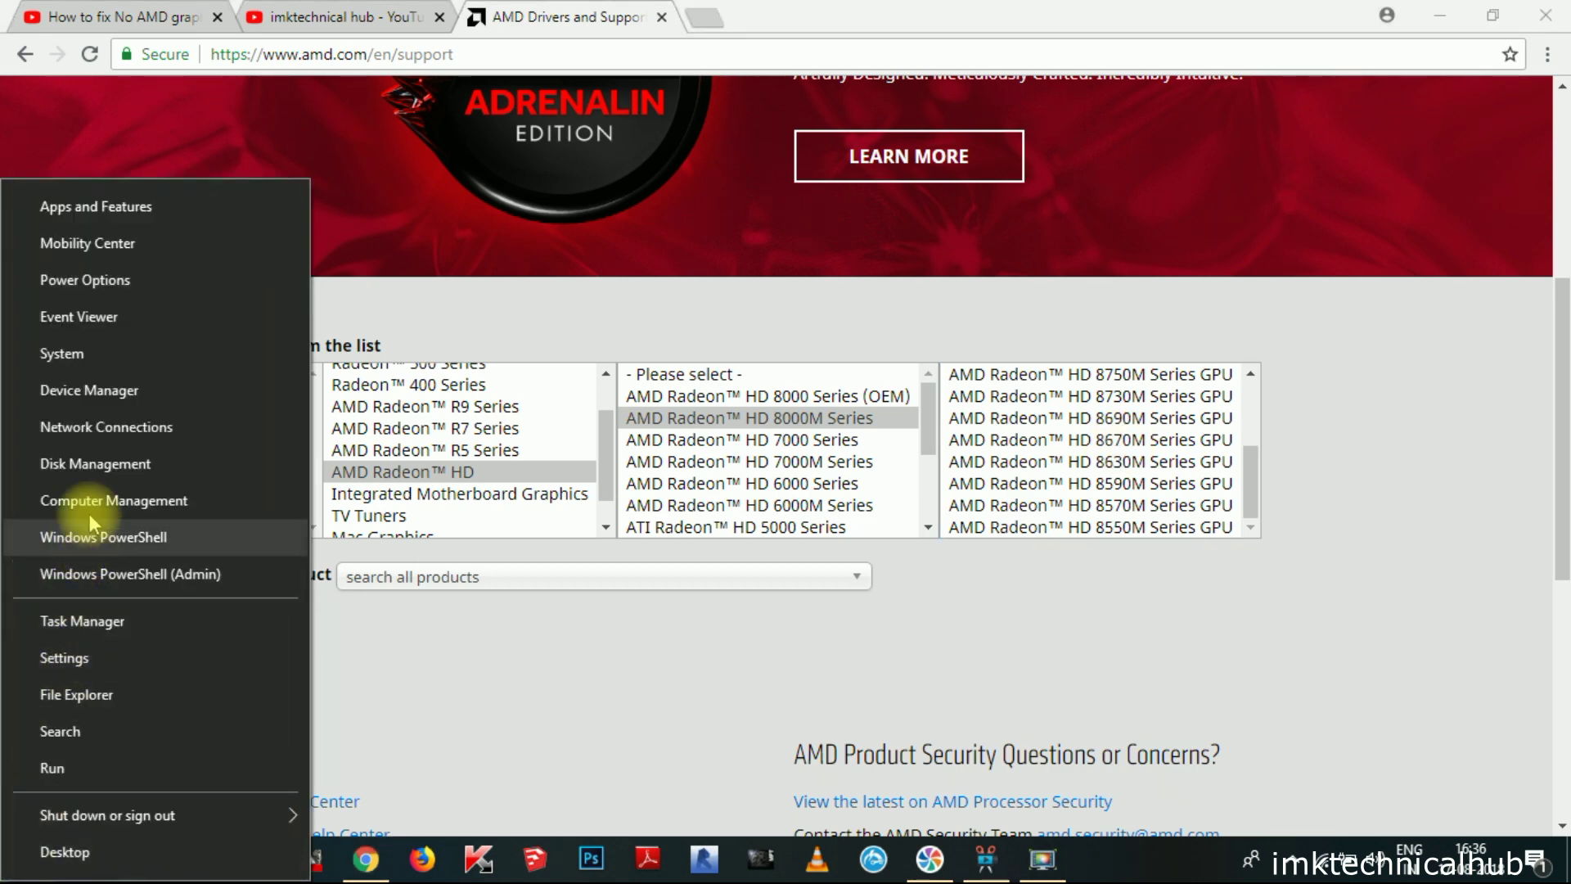
# Step: Reopen Device Manager beside the GPU list to match the Radeon (TM) HD 8670M, then close it
pyautogui.click(91, 392)
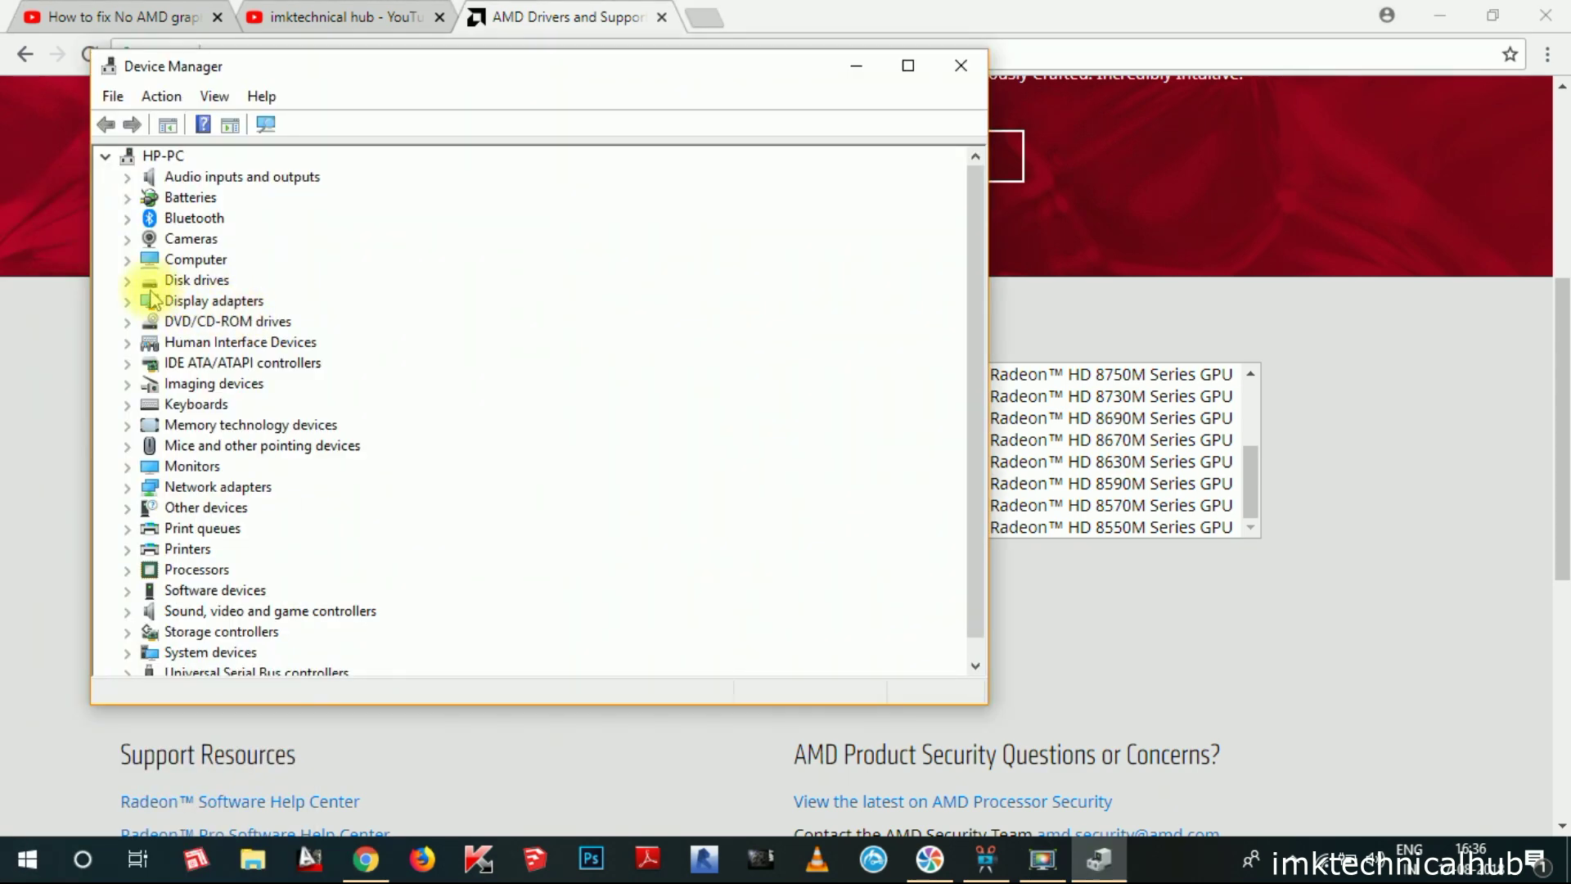
pyautogui.doubleClick(150, 300)
pyautogui.click(238, 341)
pyautogui.moveTo(577, 80); pyautogui.dragTo(388, 81)
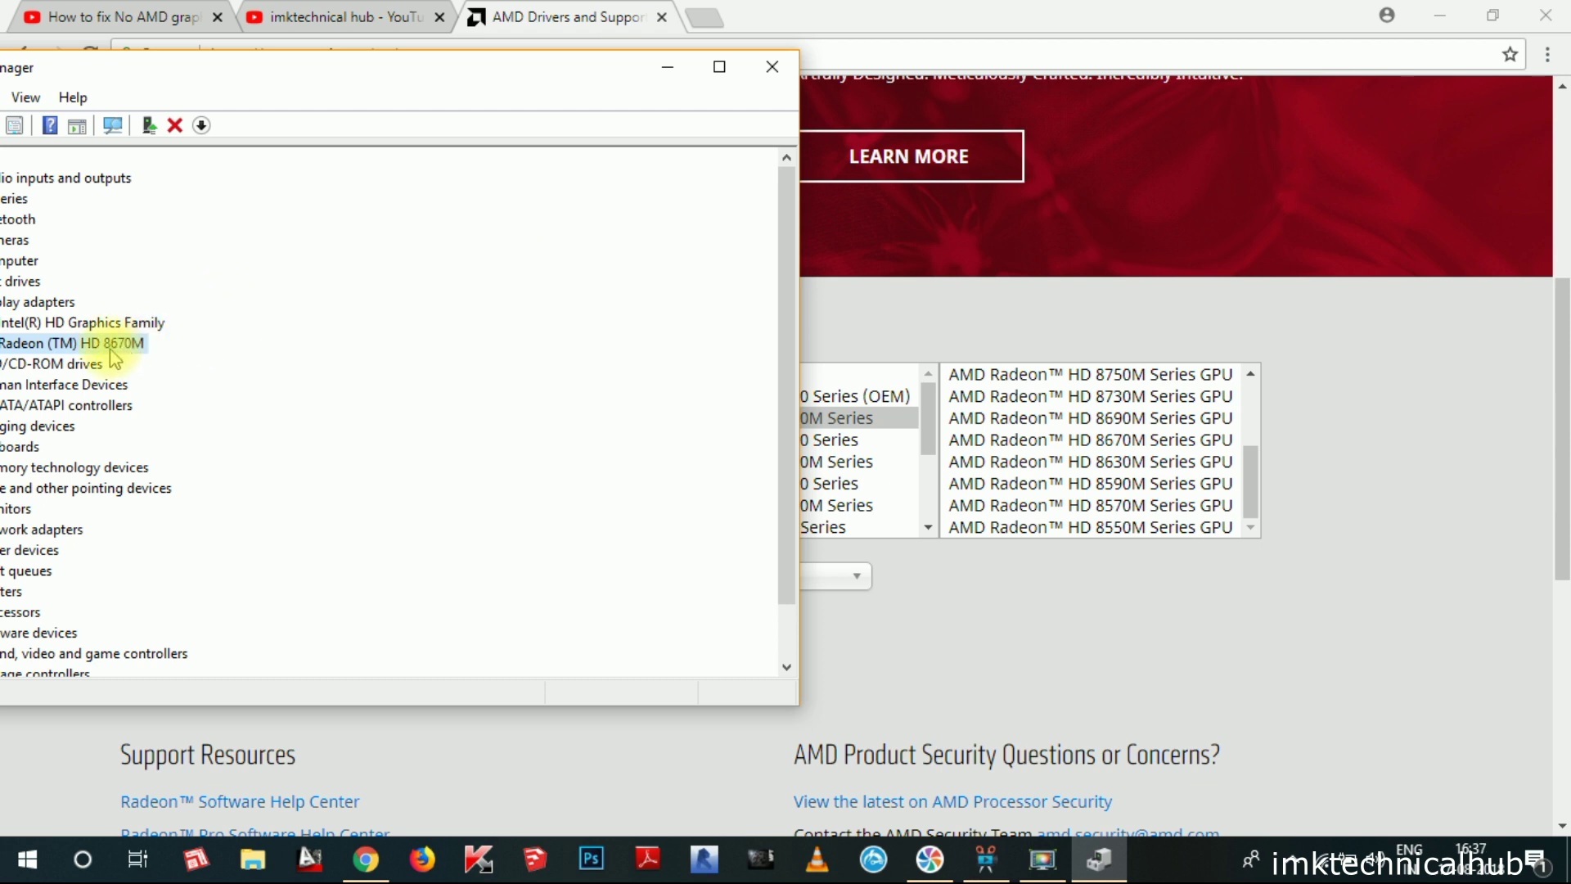
pyautogui.click(769, 64)
pyautogui.moveTo(1245, 484)
pyautogui.mouseDown()
pyautogui.moveTo(1260, 418)
pyautogui.moveTo(1267, 487)
pyautogui.mouseUp()
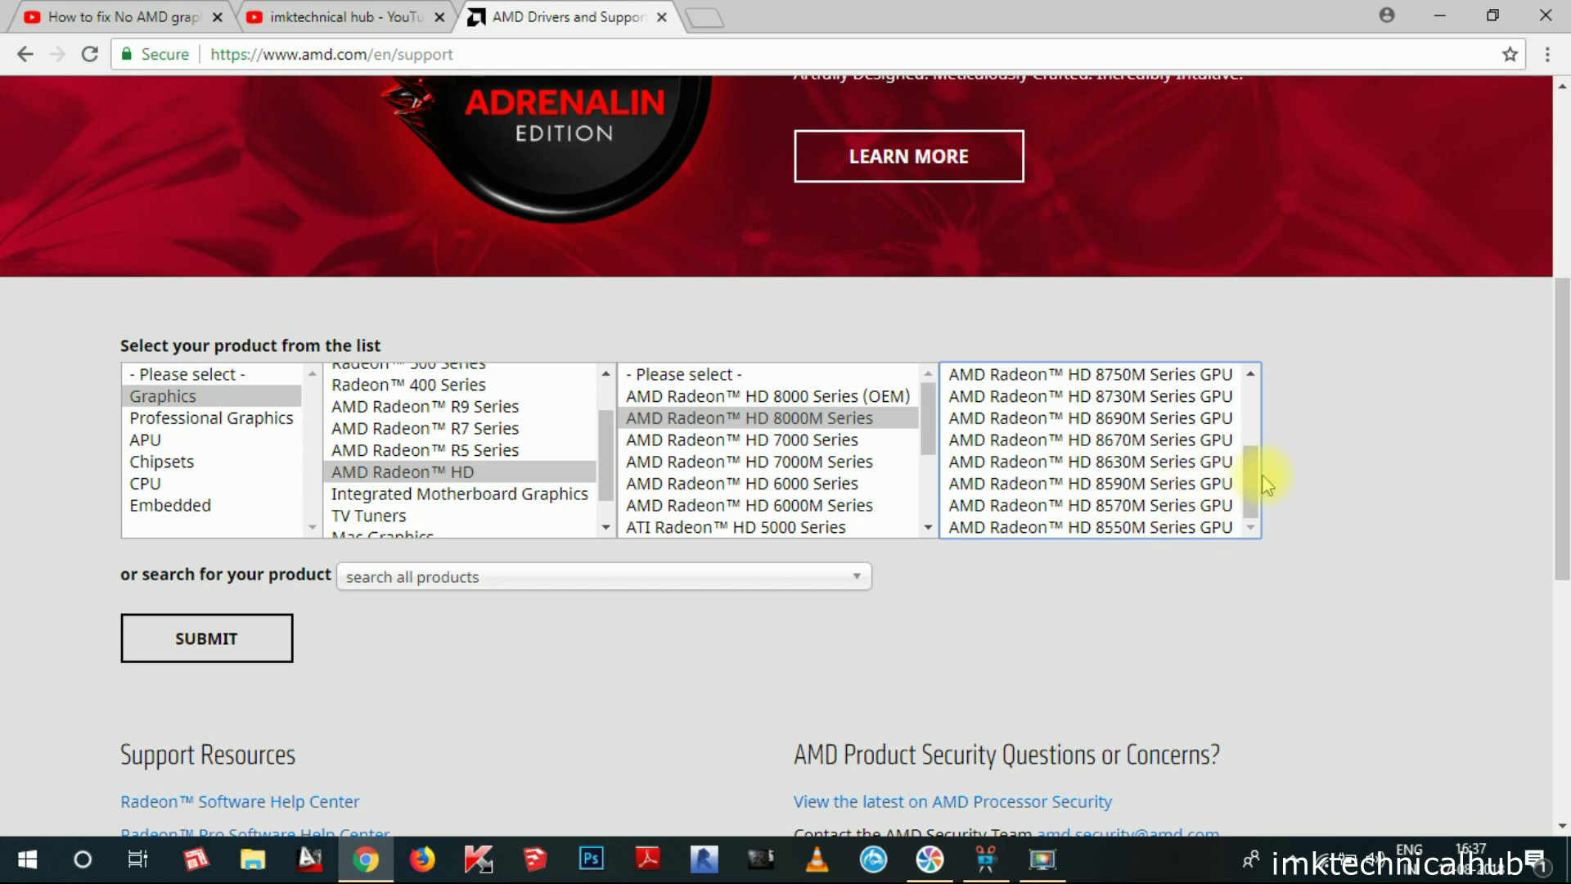
# Step: Select the AMD Radeon HD 8670M Series GPU and submit to open its drivers page
pyautogui.scroll(1, 998, 499)
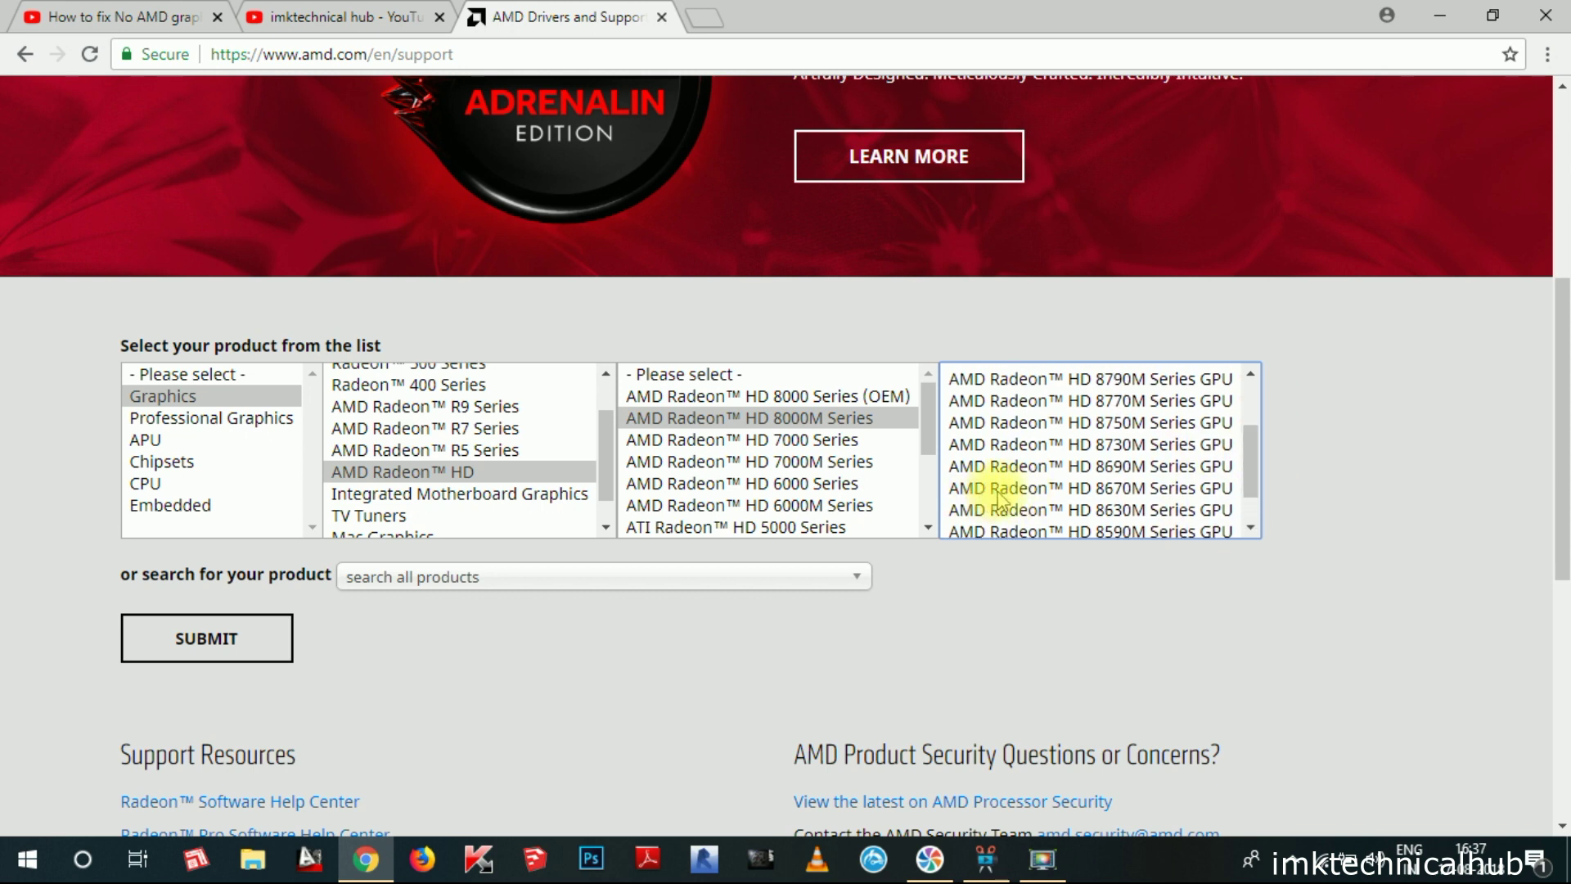
pyautogui.click(1041, 488)
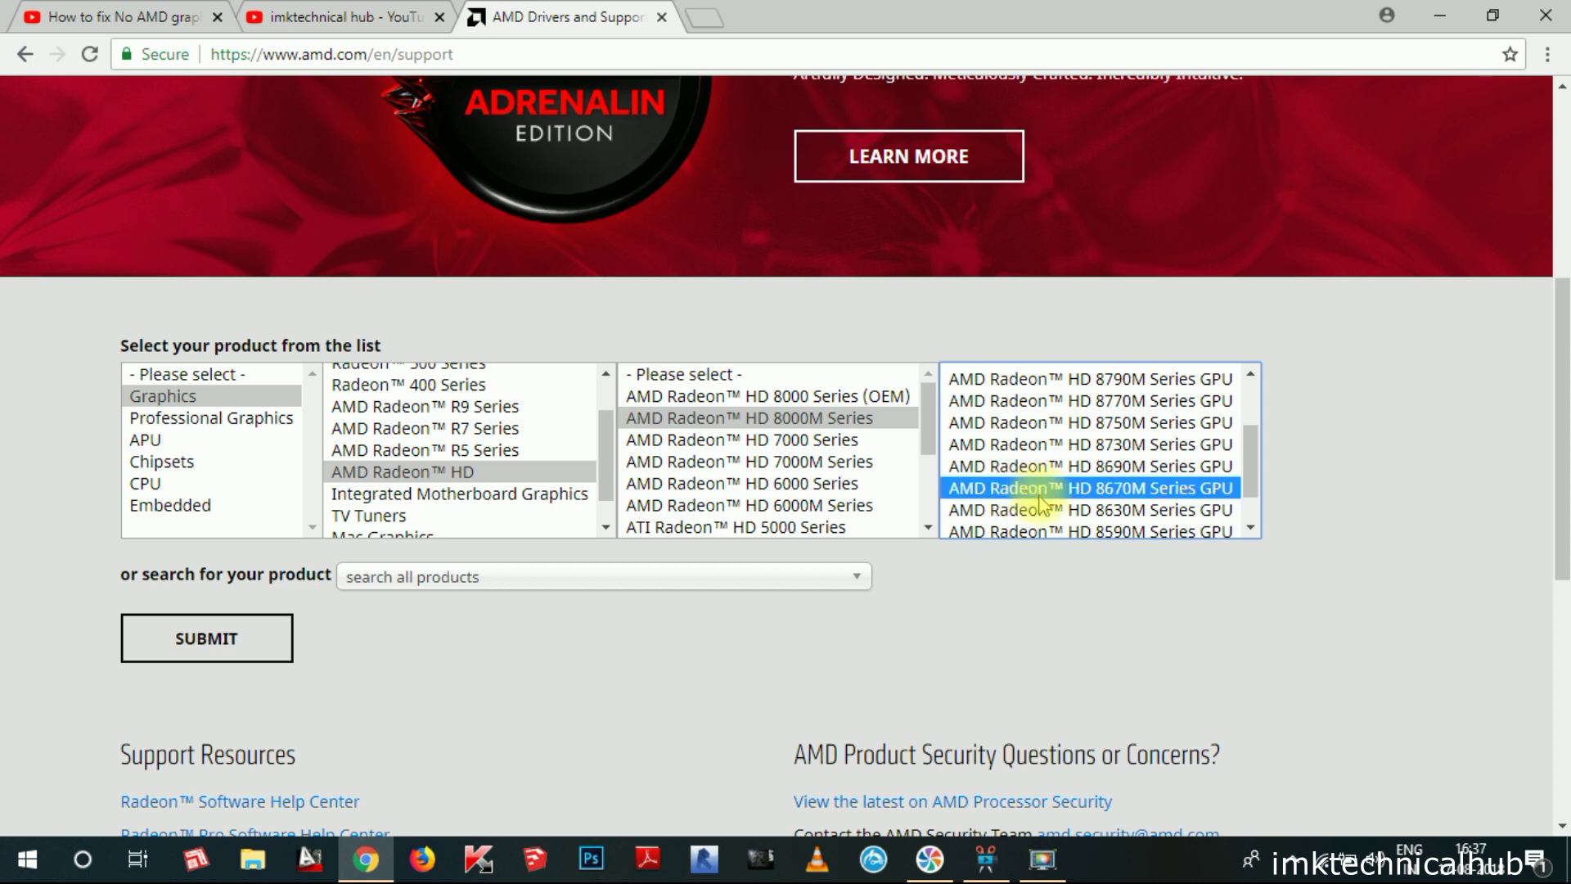
pyautogui.click(226, 645)
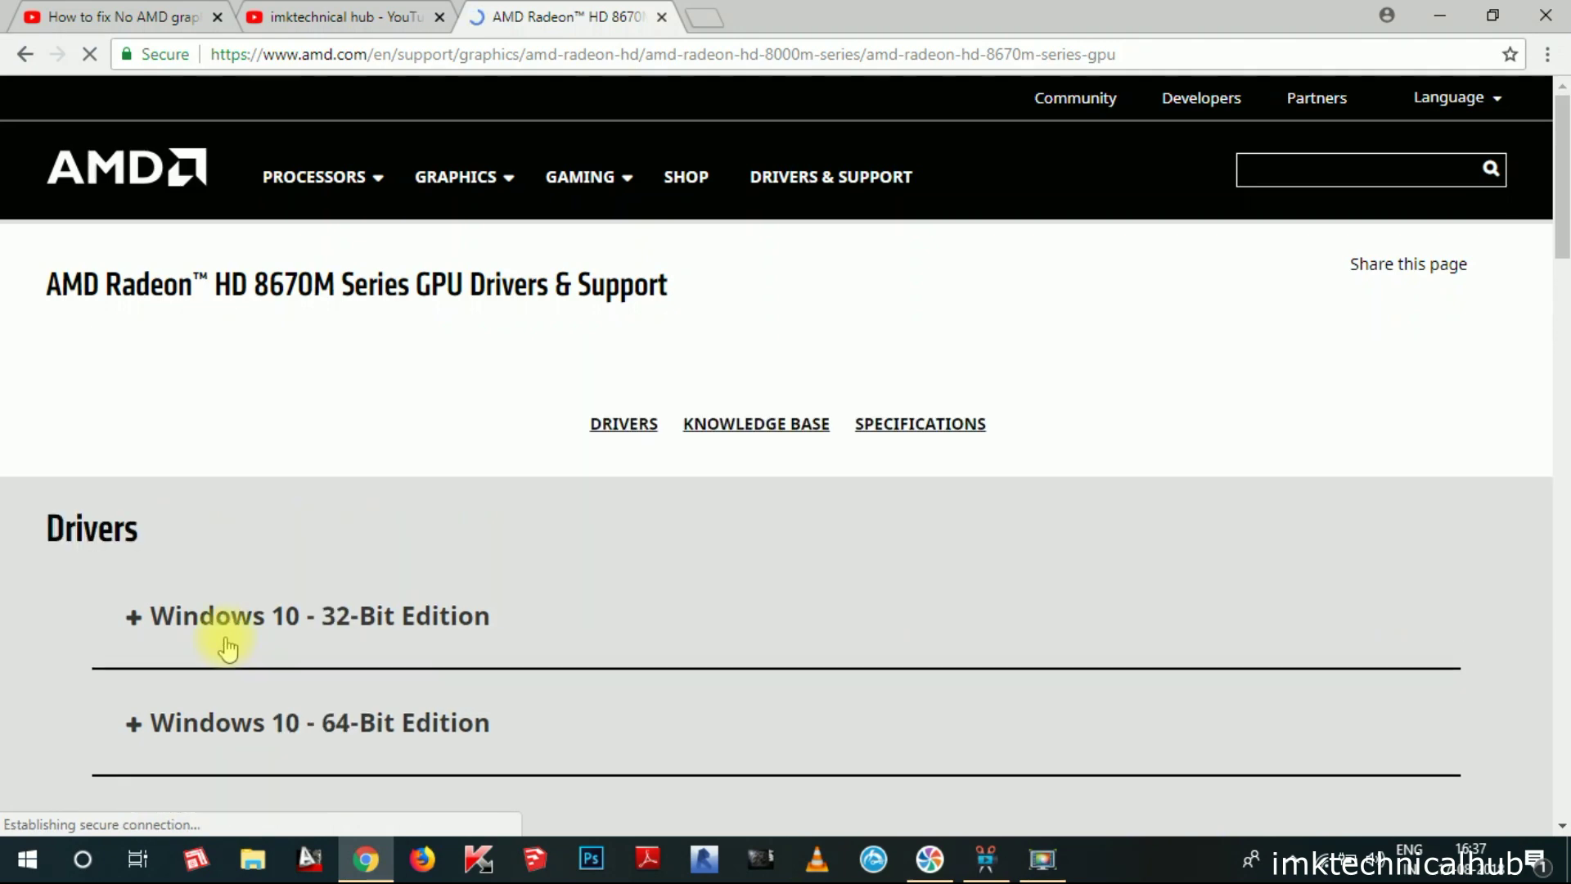
# Step: Browse the driver list and expand the Windows 10 64-Bit Edition section
pyautogui.scroll(-9, 1245, 456)
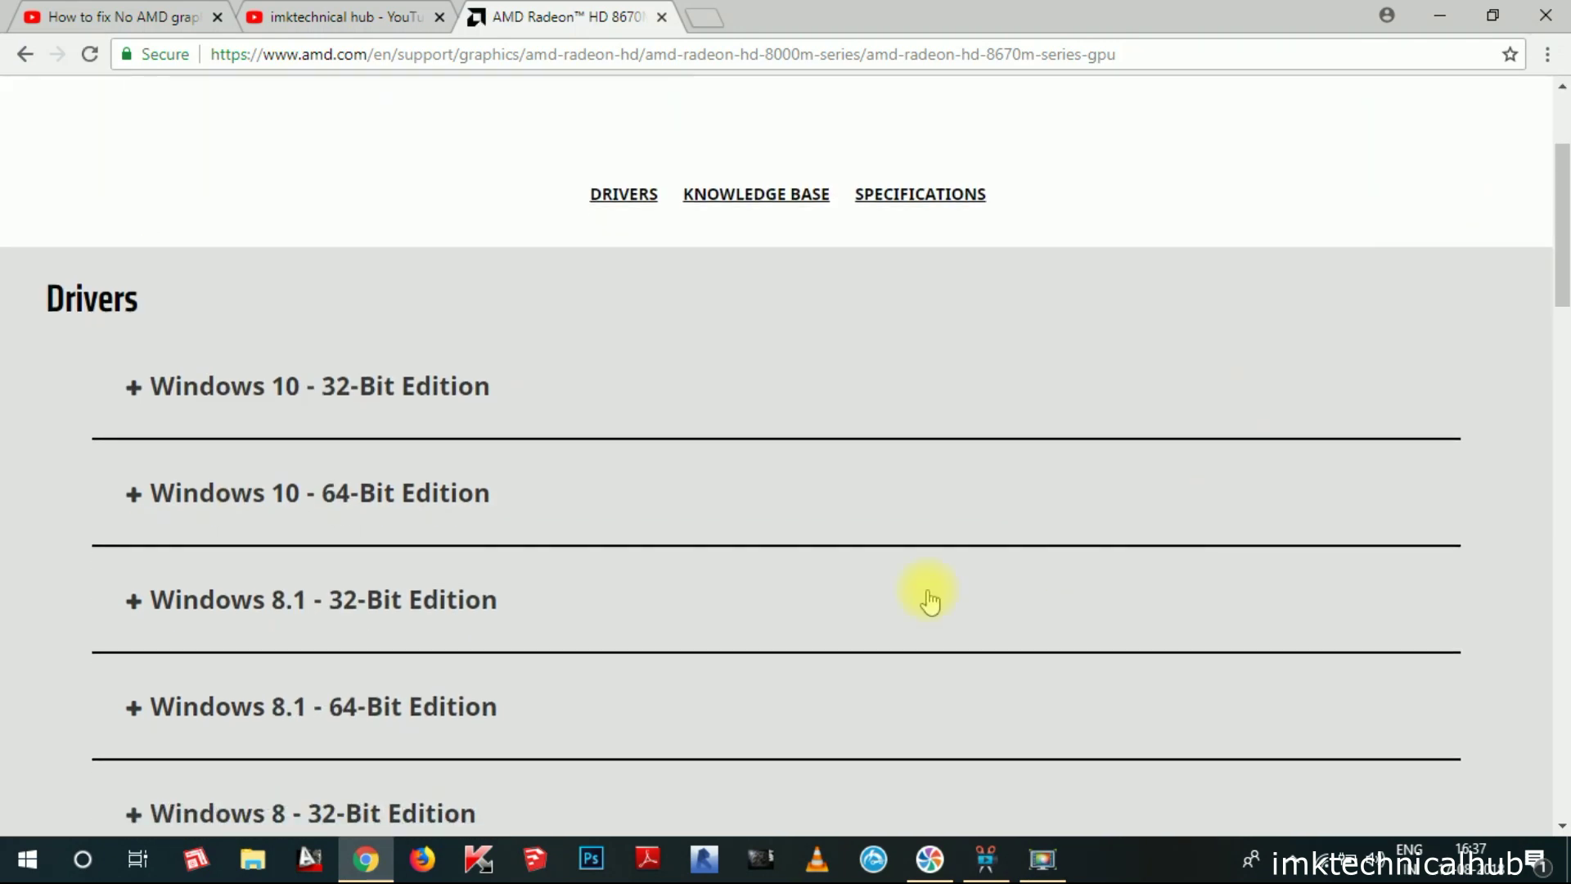
pyautogui.scroll(9, 393, 428)
pyautogui.scroll(-3, 979, 453)
pyautogui.scroll(-3, 515, 381)
pyautogui.scroll(3, 419, 421)
pyautogui.scroll(-3, 446, 652)
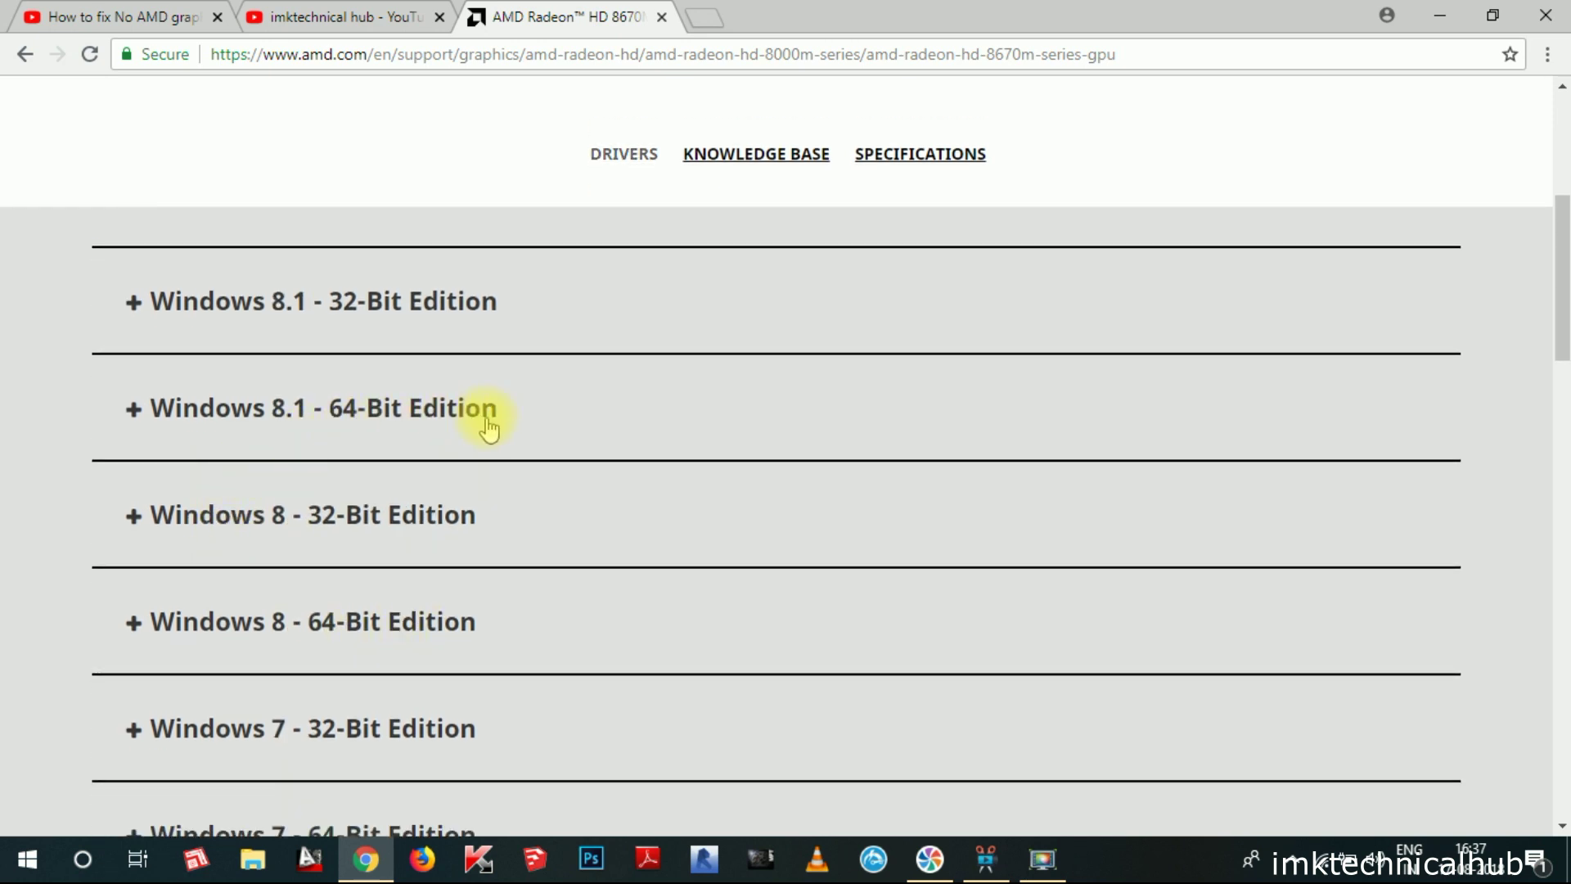
pyautogui.scroll(-2, 387, 524)
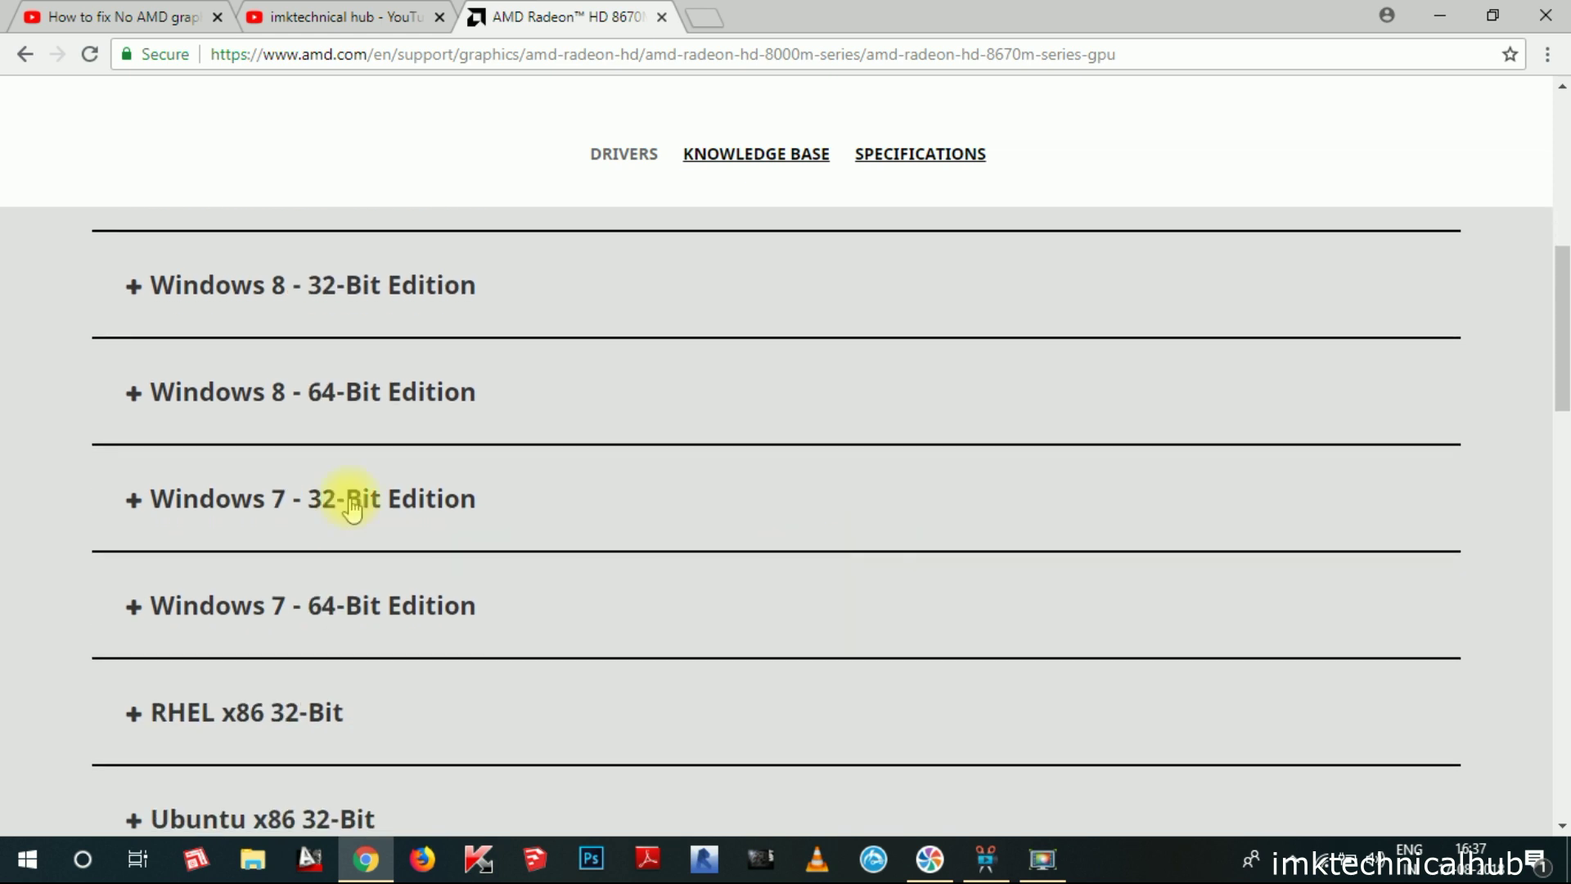
pyautogui.scroll(-2, 452, 389)
pyautogui.scroll(-2, 478, 492)
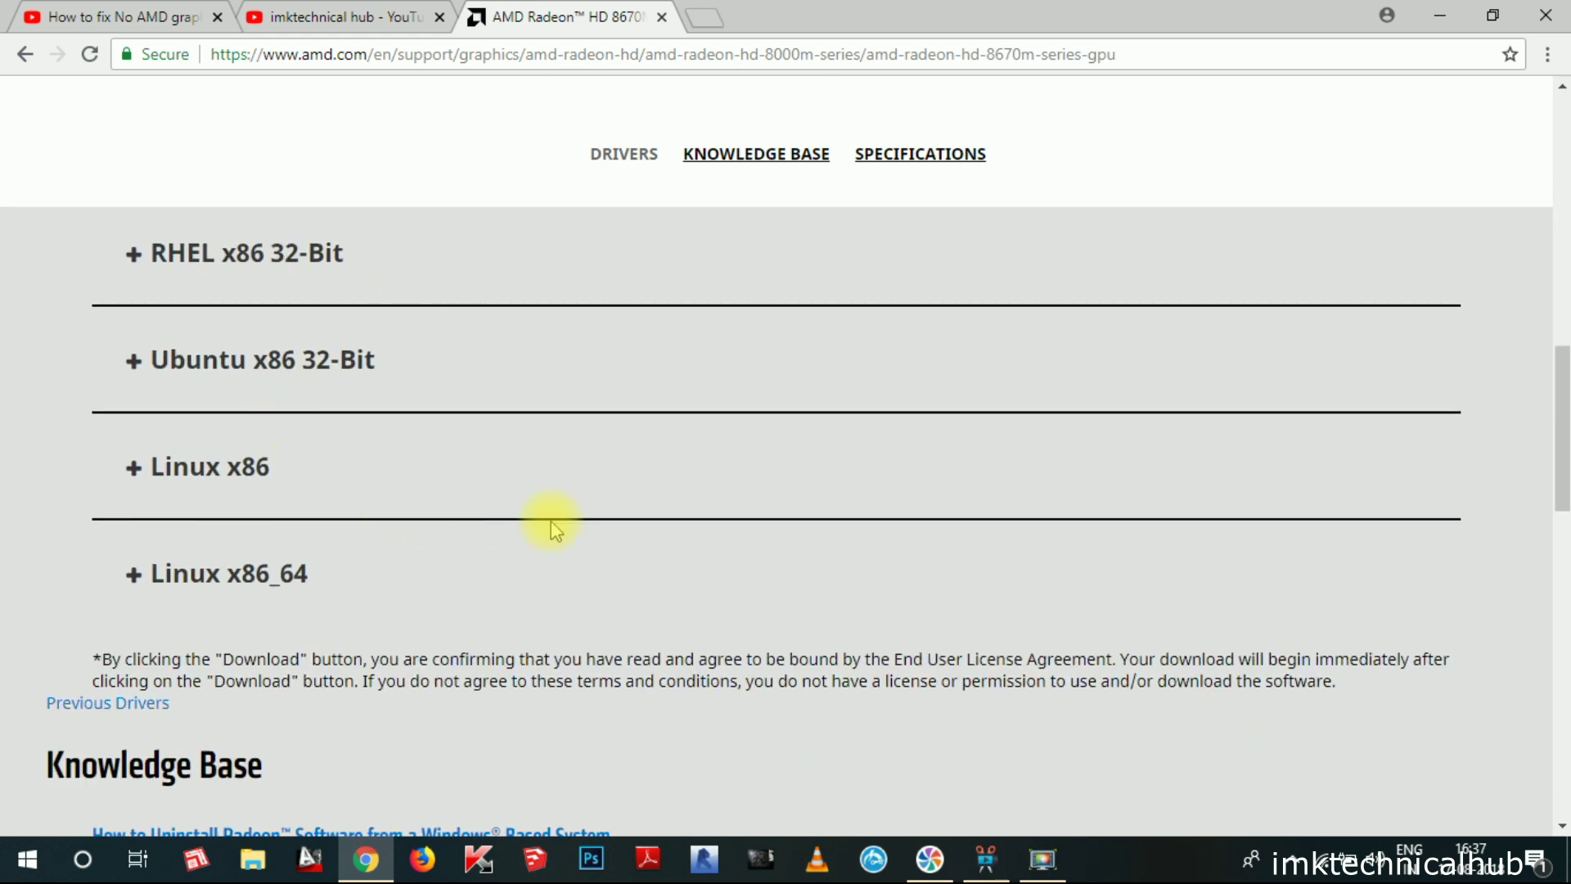
pyautogui.scroll(8, 679, 675)
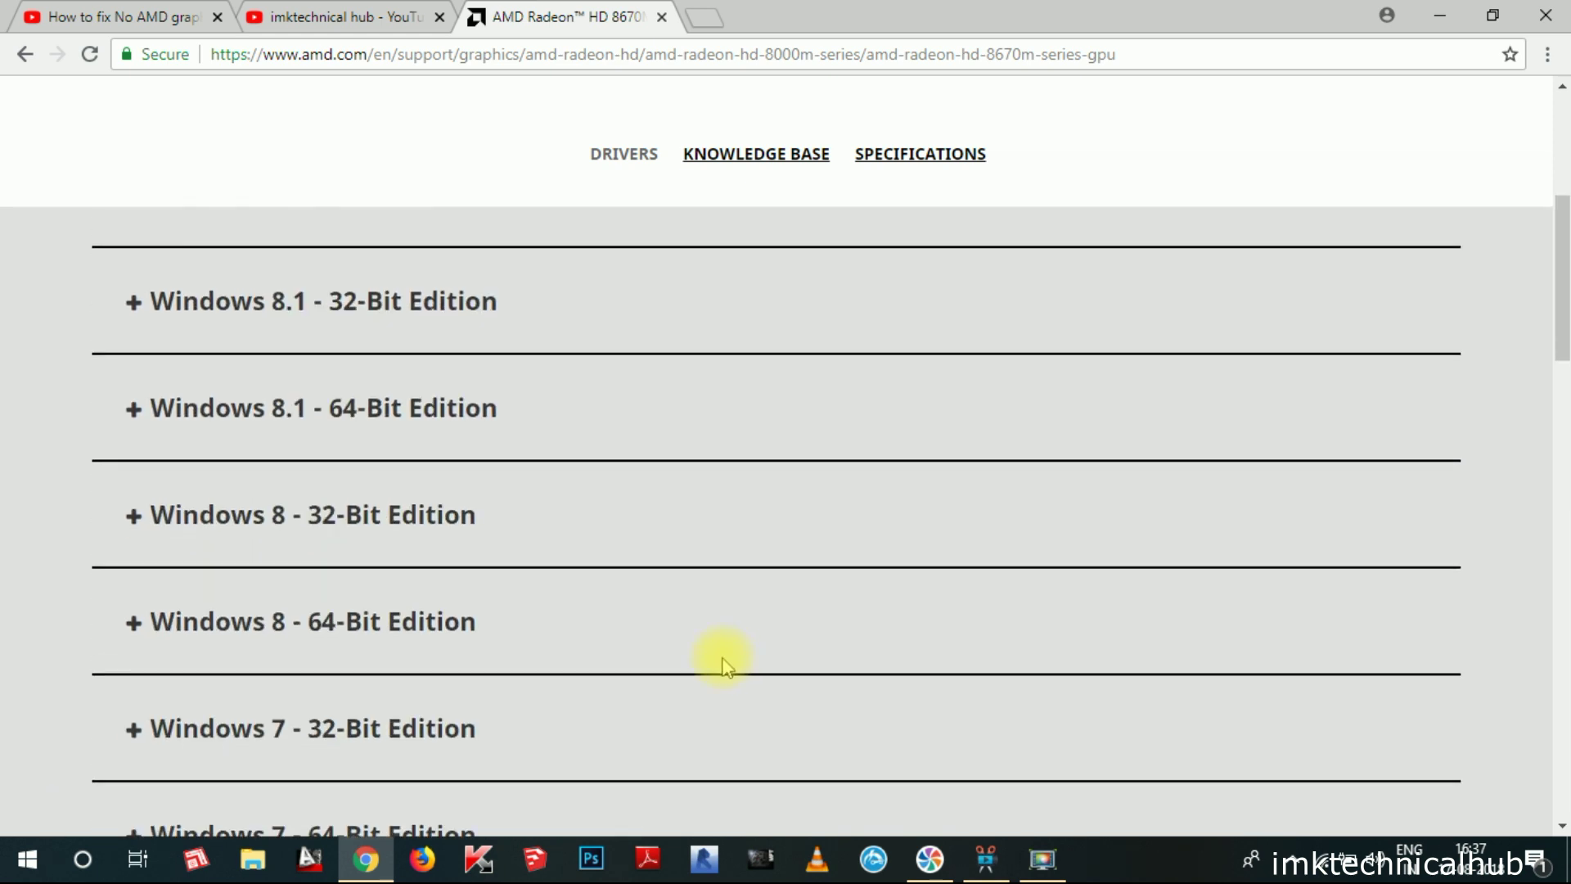
pyautogui.scroll(5, 691, 625)
pyautogui.scroll(-2, 779, 556)
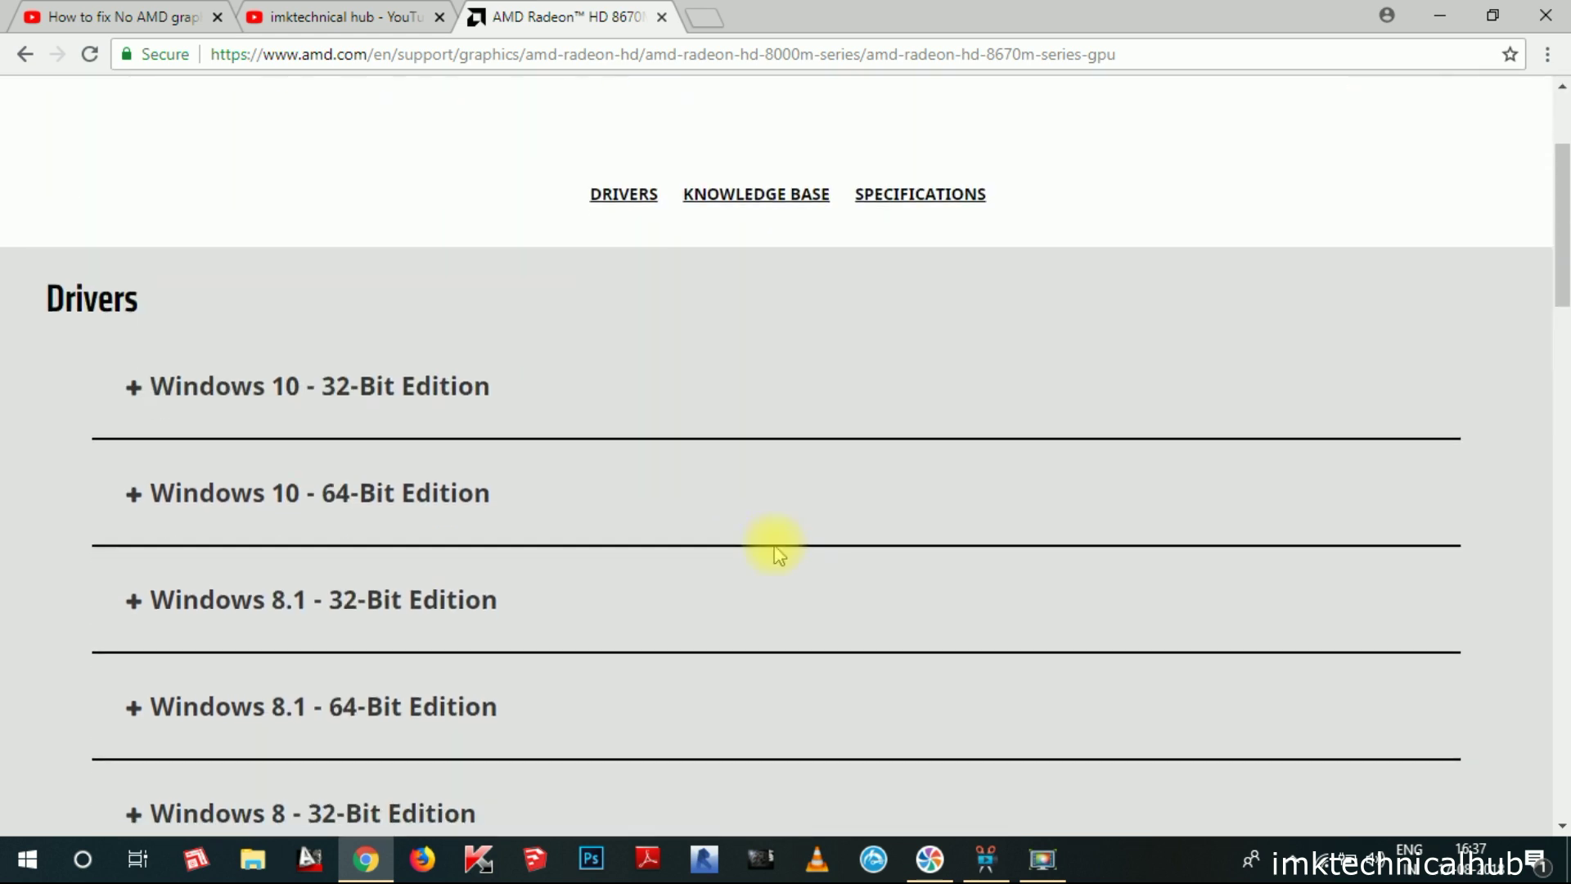
pyautogui.click(233, 514)
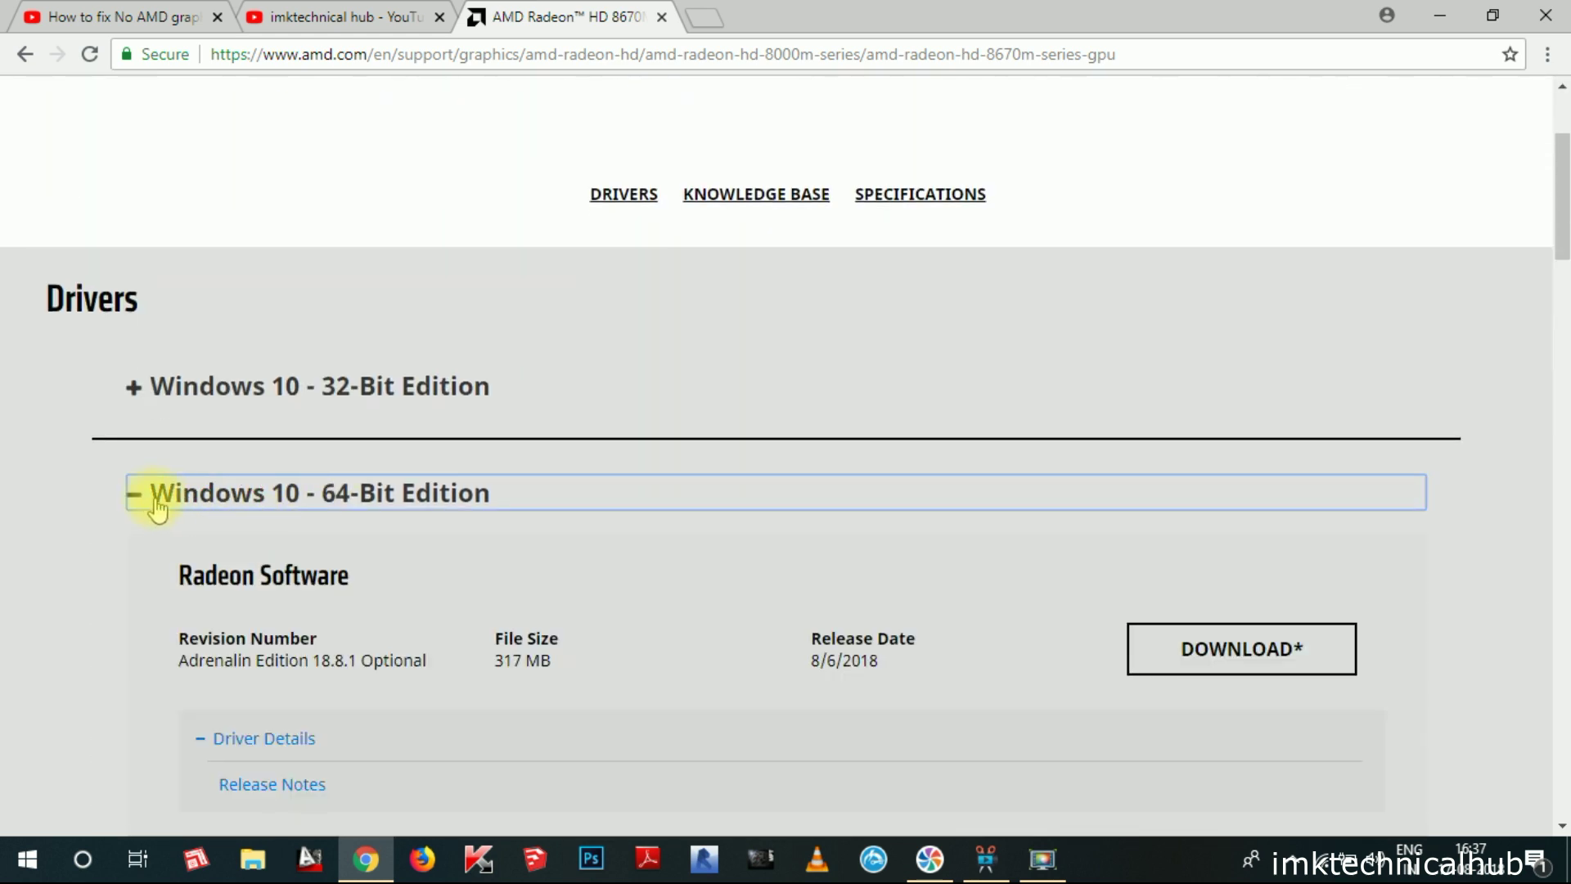
# Step: Highlight the 8/6/2018 release date and open the Adrenalin 18.8.1 release notes
pyautogui.scroll(-4, 365, 459)
pyautogui.scroll(4, 474, 488)
pyautogui.moveTo(884, 669); pyautogui.dragTo(812, 671)
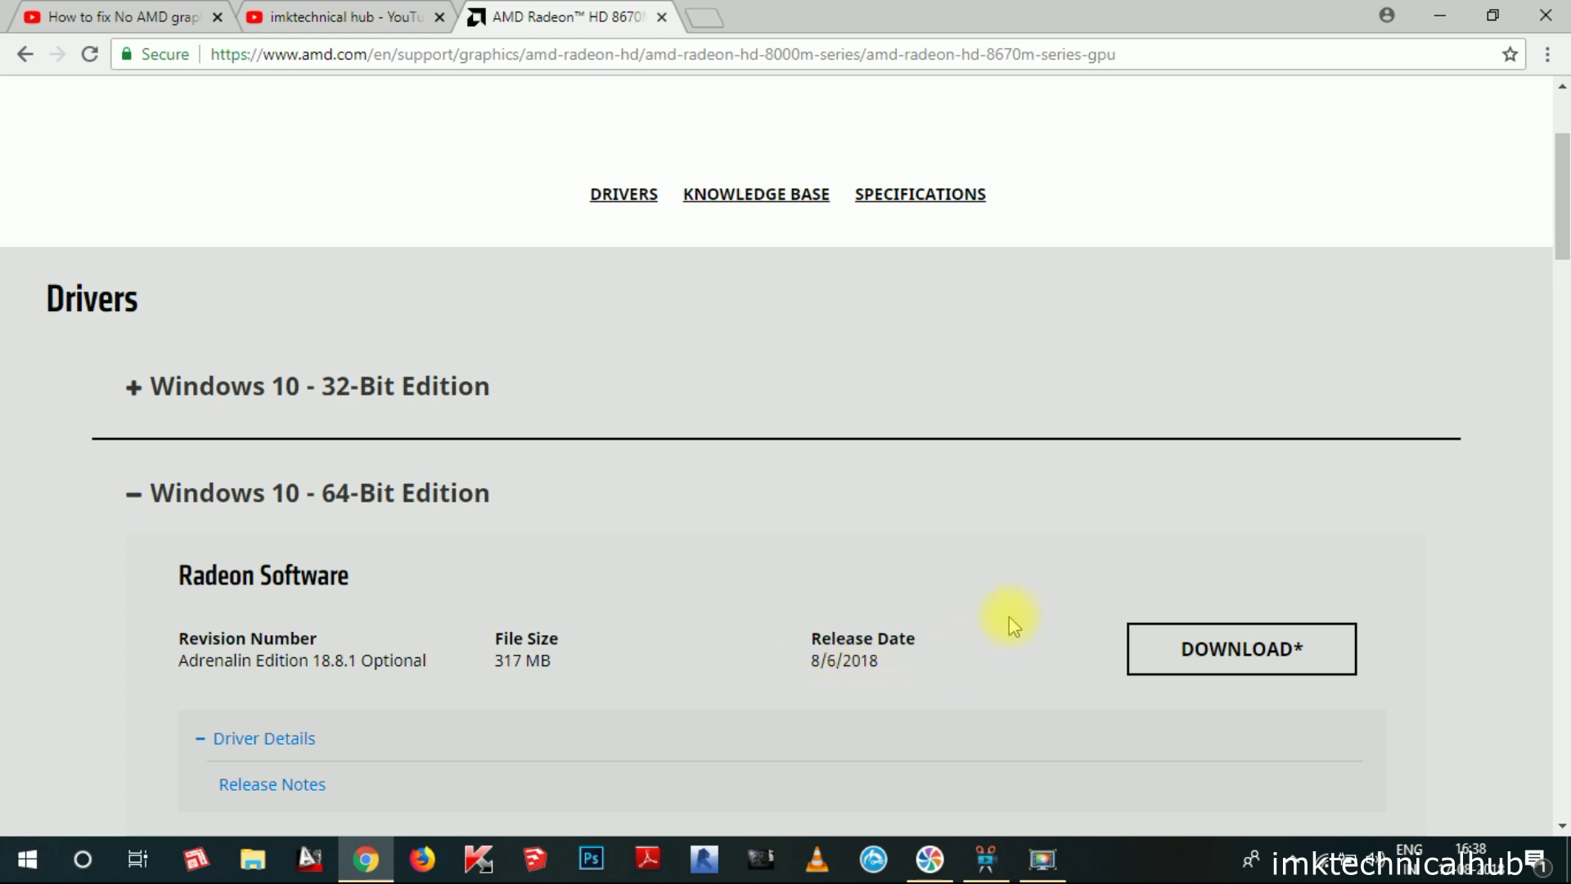
pyautogui.scroll(-3, 1006, 626)
pyautogui.click(221, 491)
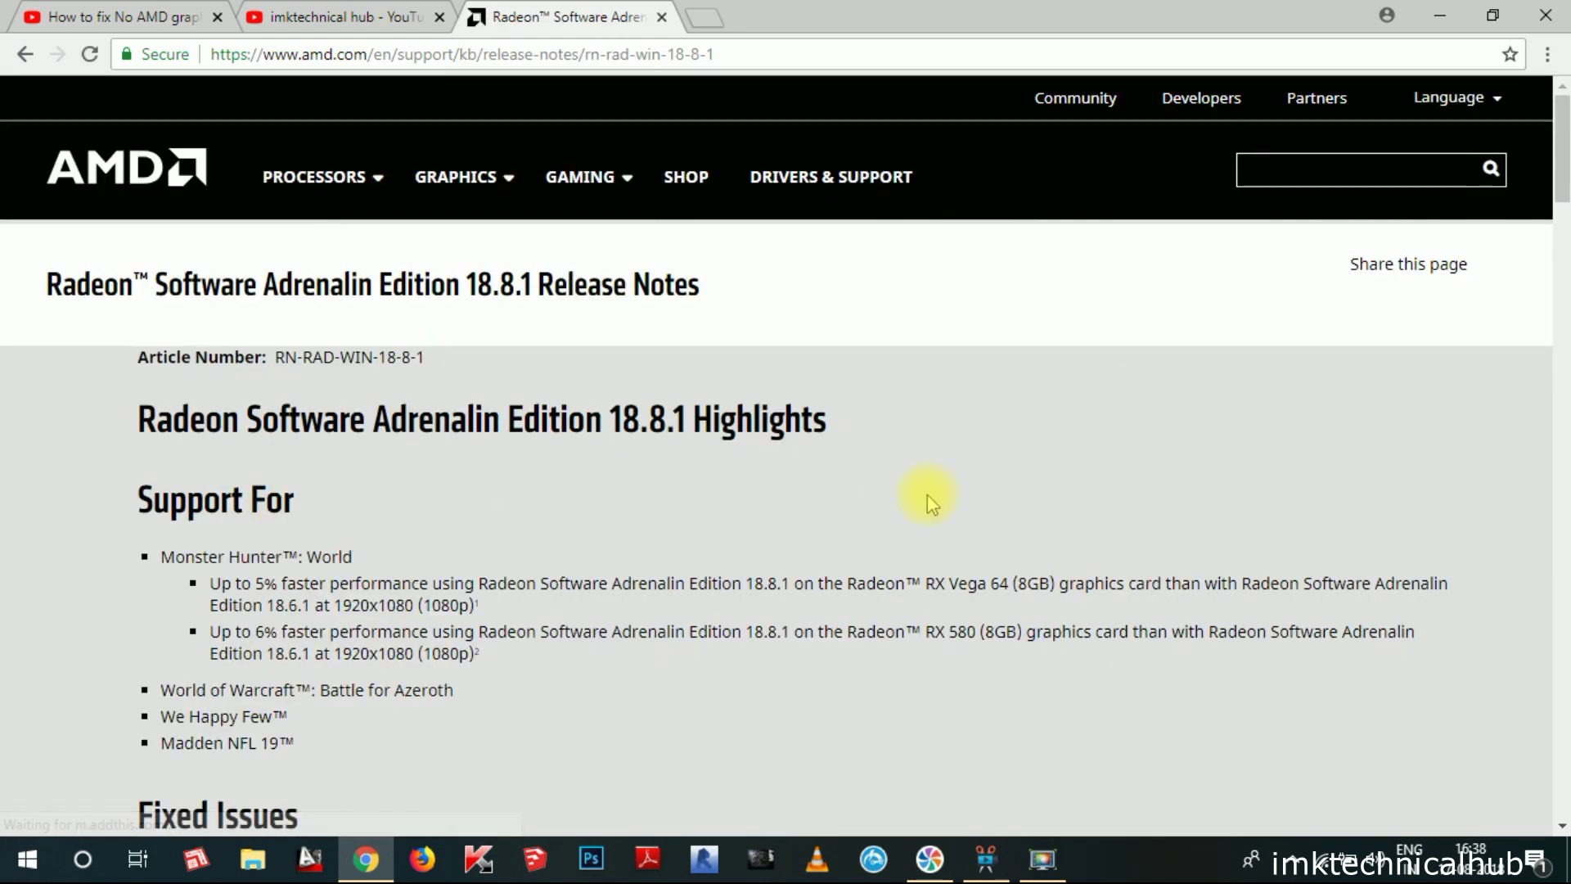
pyautogui.scroll(-5, 533, 537)
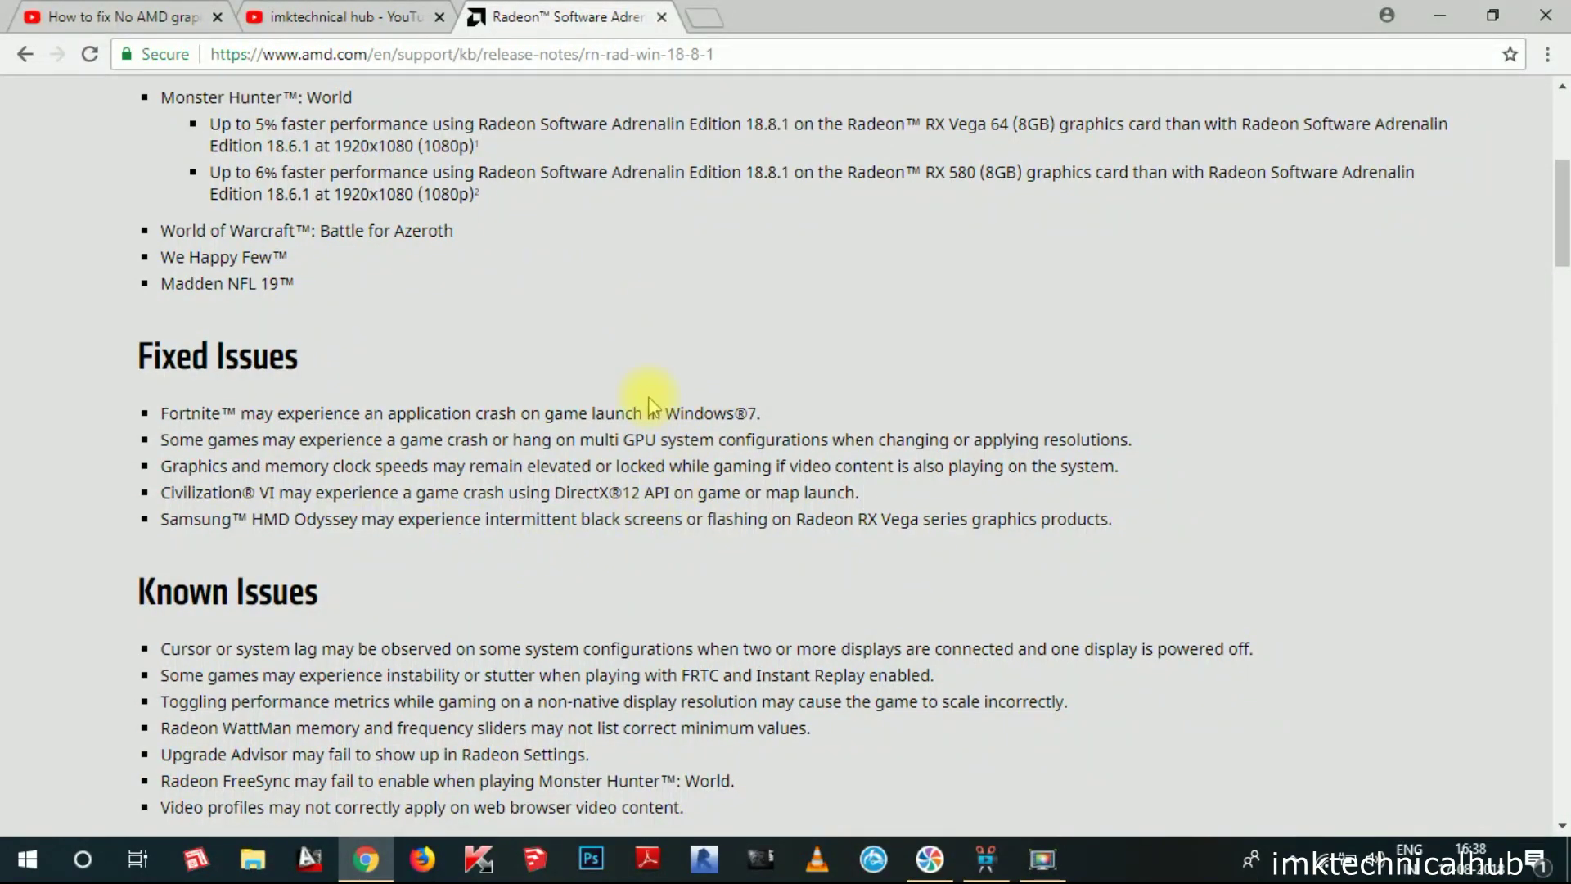
pyautogui.scroll(-3, 679, 517)
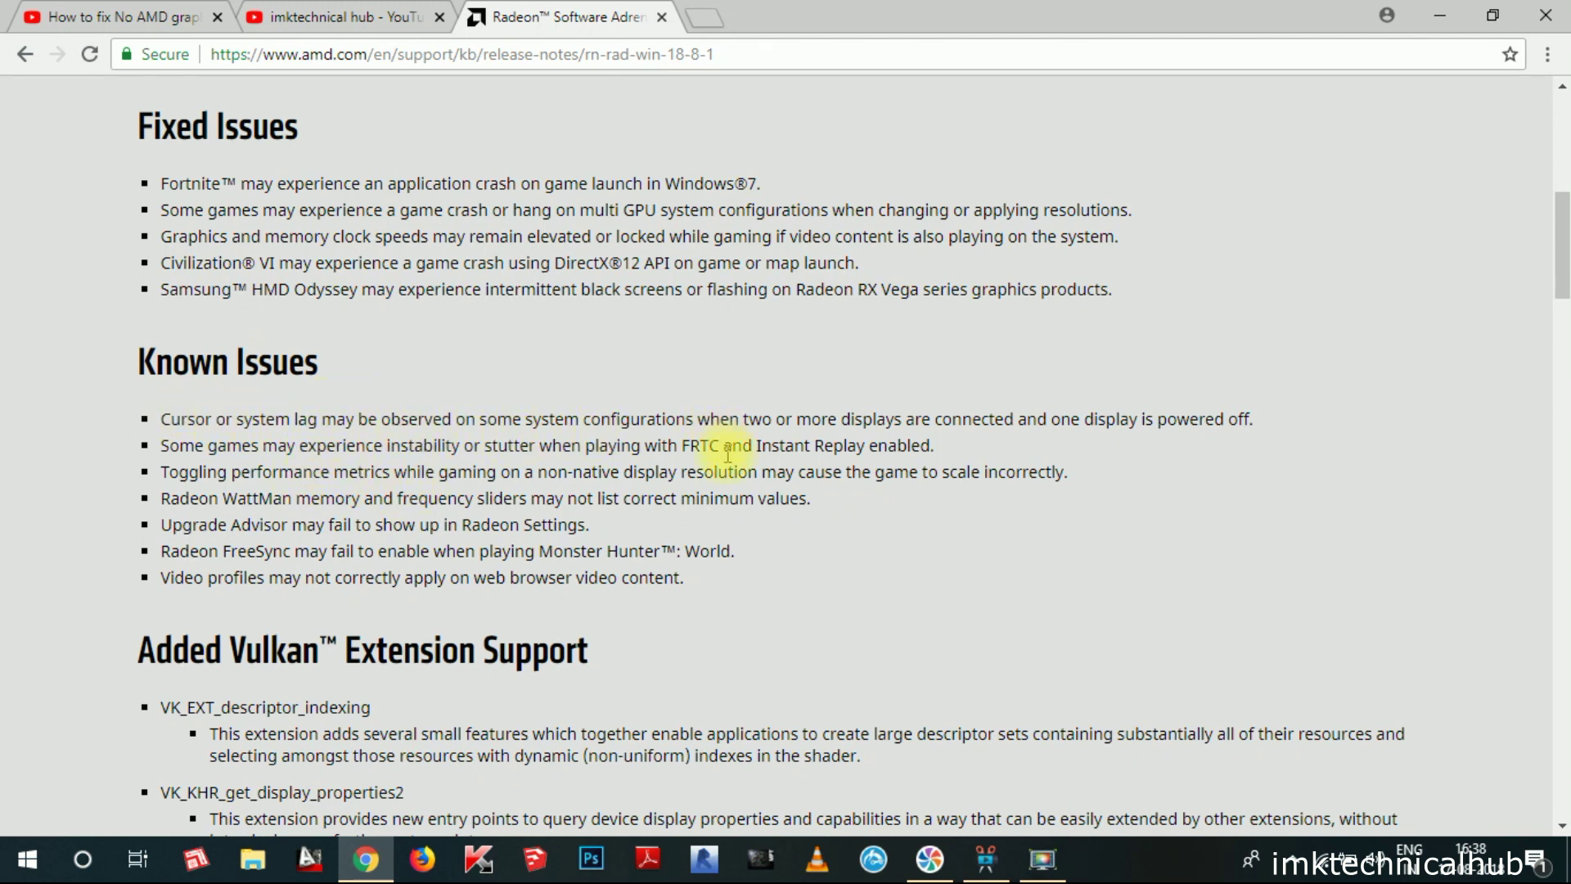
pyautogui.scroll(-3, 756, 509)
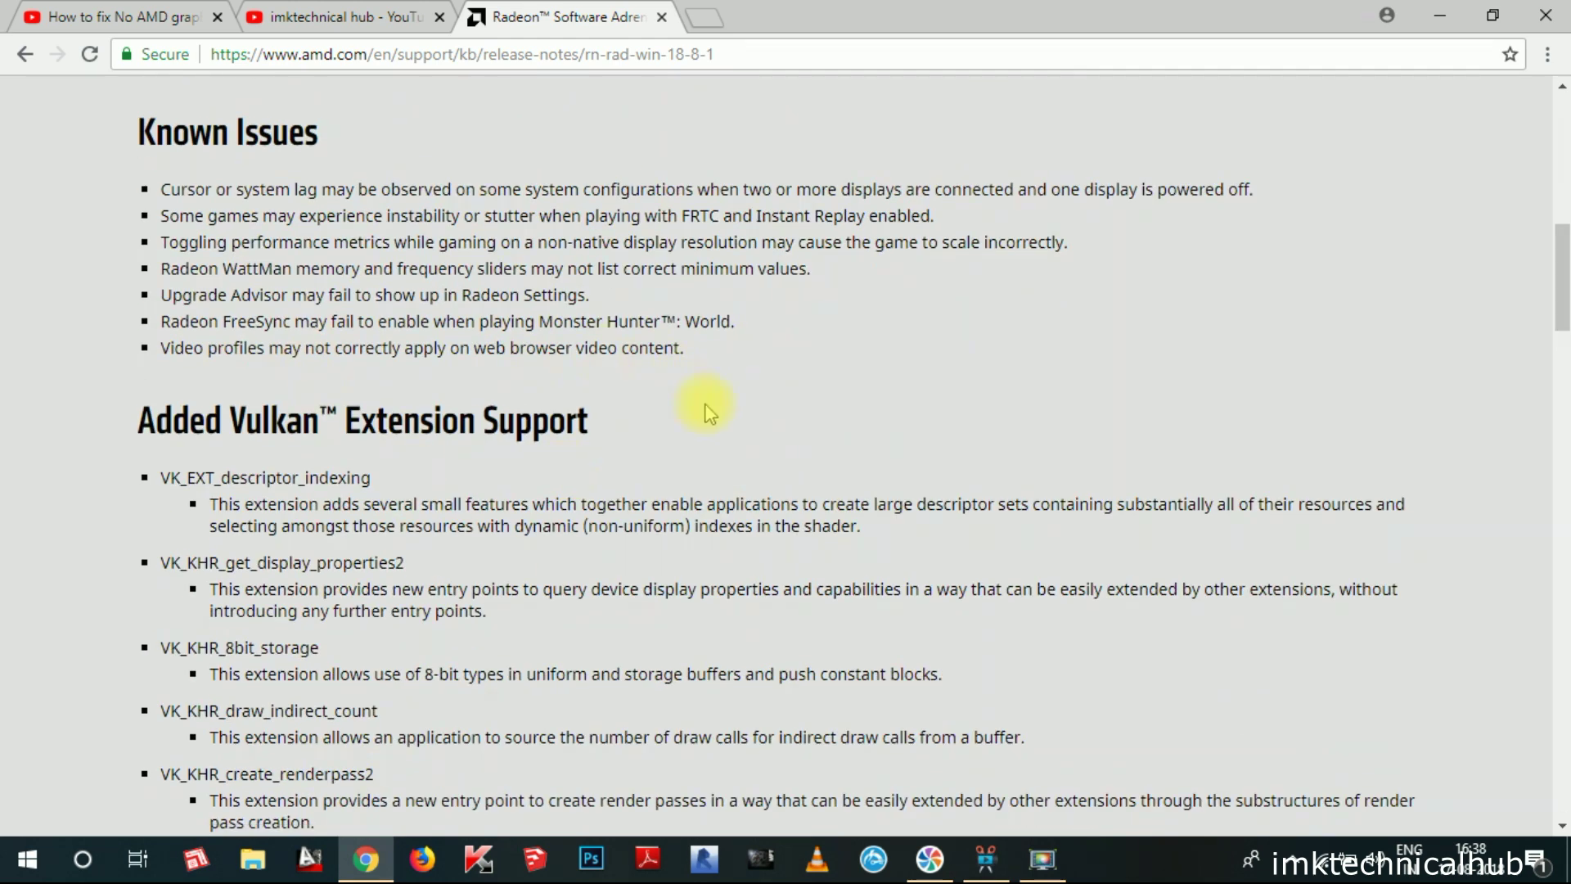
pyautogui.scroll(9, 712, 414)
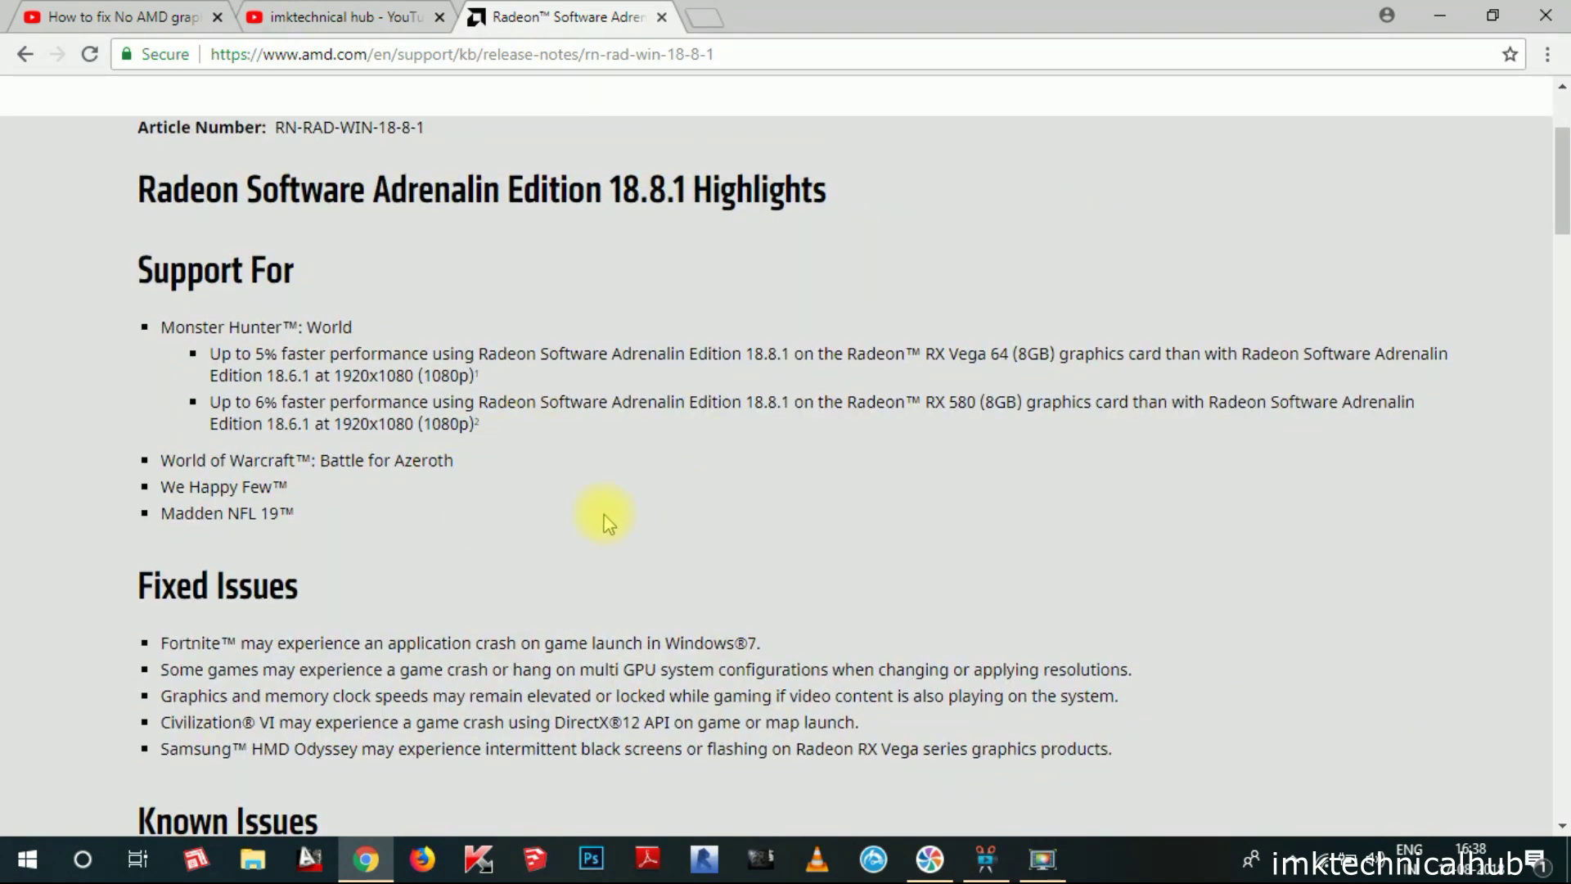
pyautogui.scroll(3, 609, 524)
pyautogui.click(25, 54)
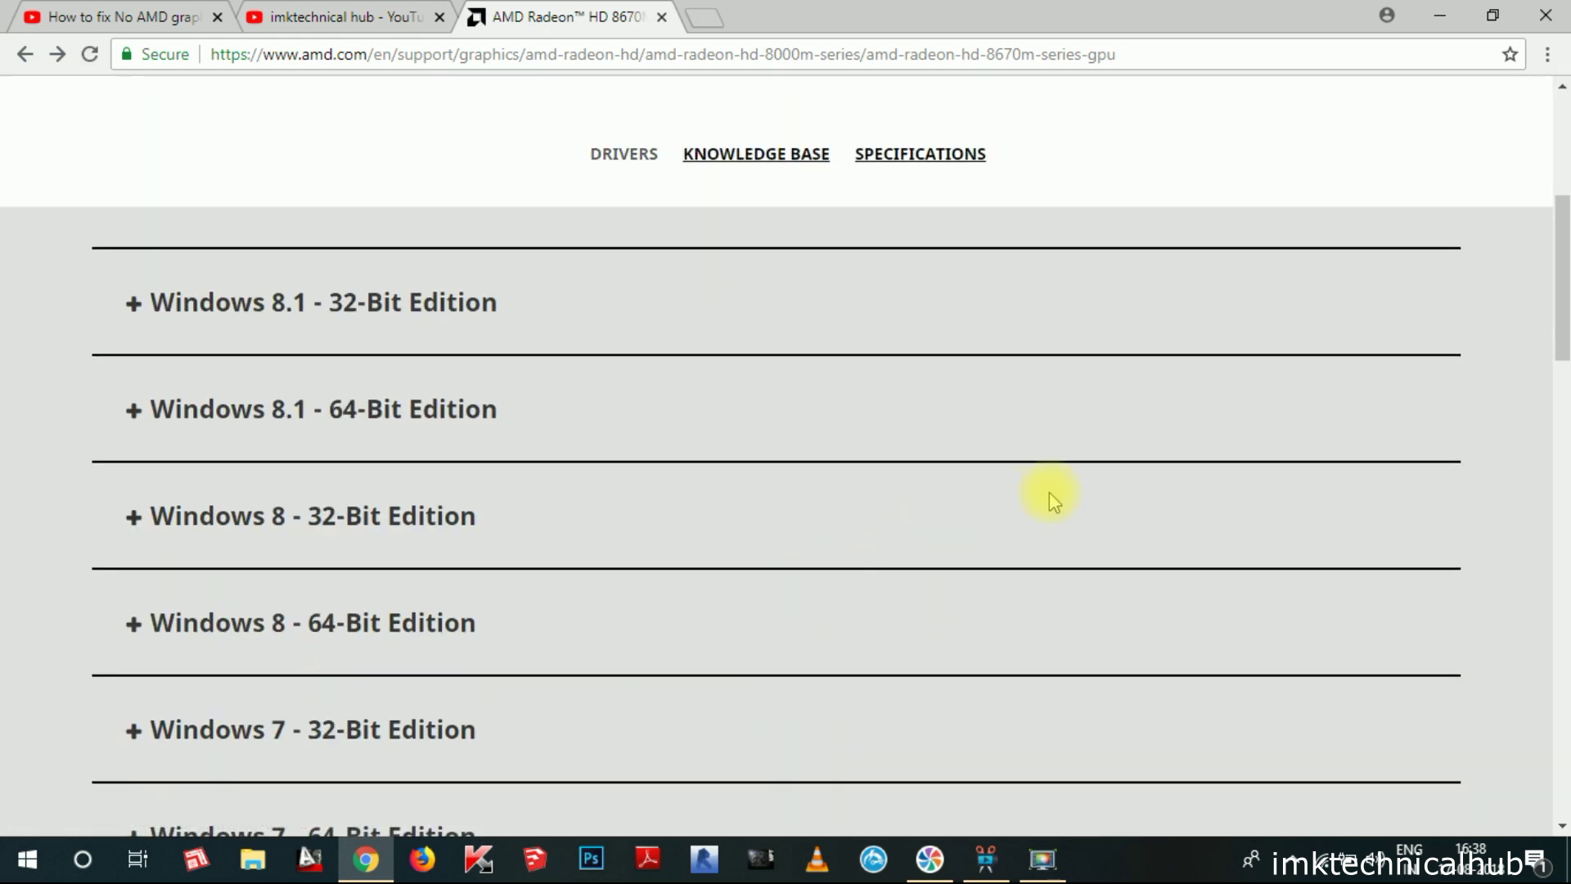
pyautogui.scroll(-2, 912, 564)
pyautogui.scroll(6, 913, 569)
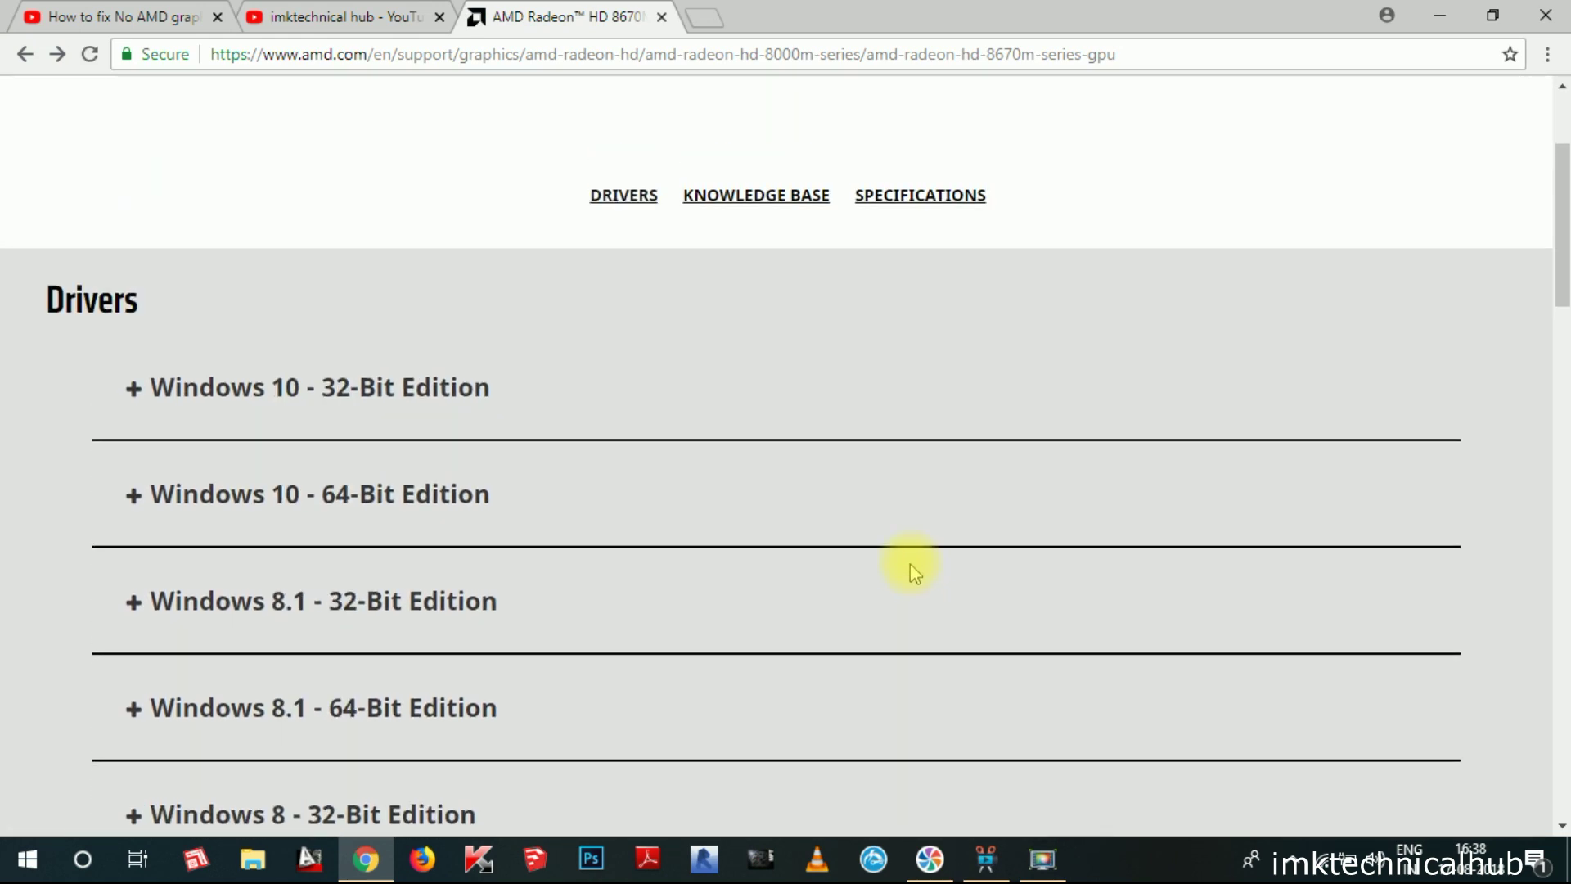
pyautogui.click(260, 498)
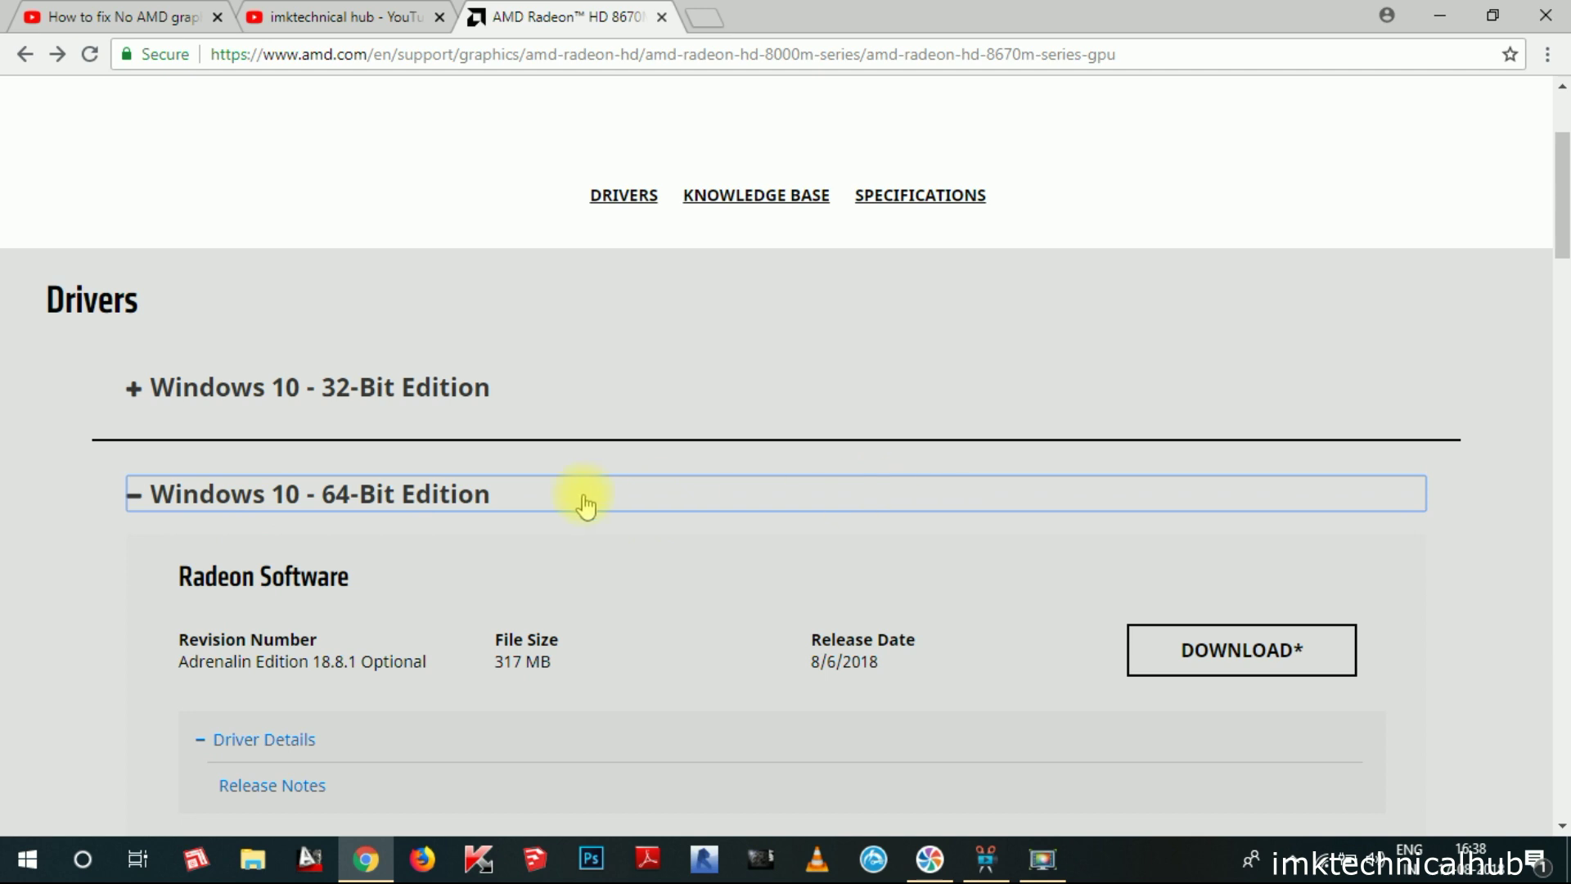
pyautogui.scroll(-3, 1188, 522)
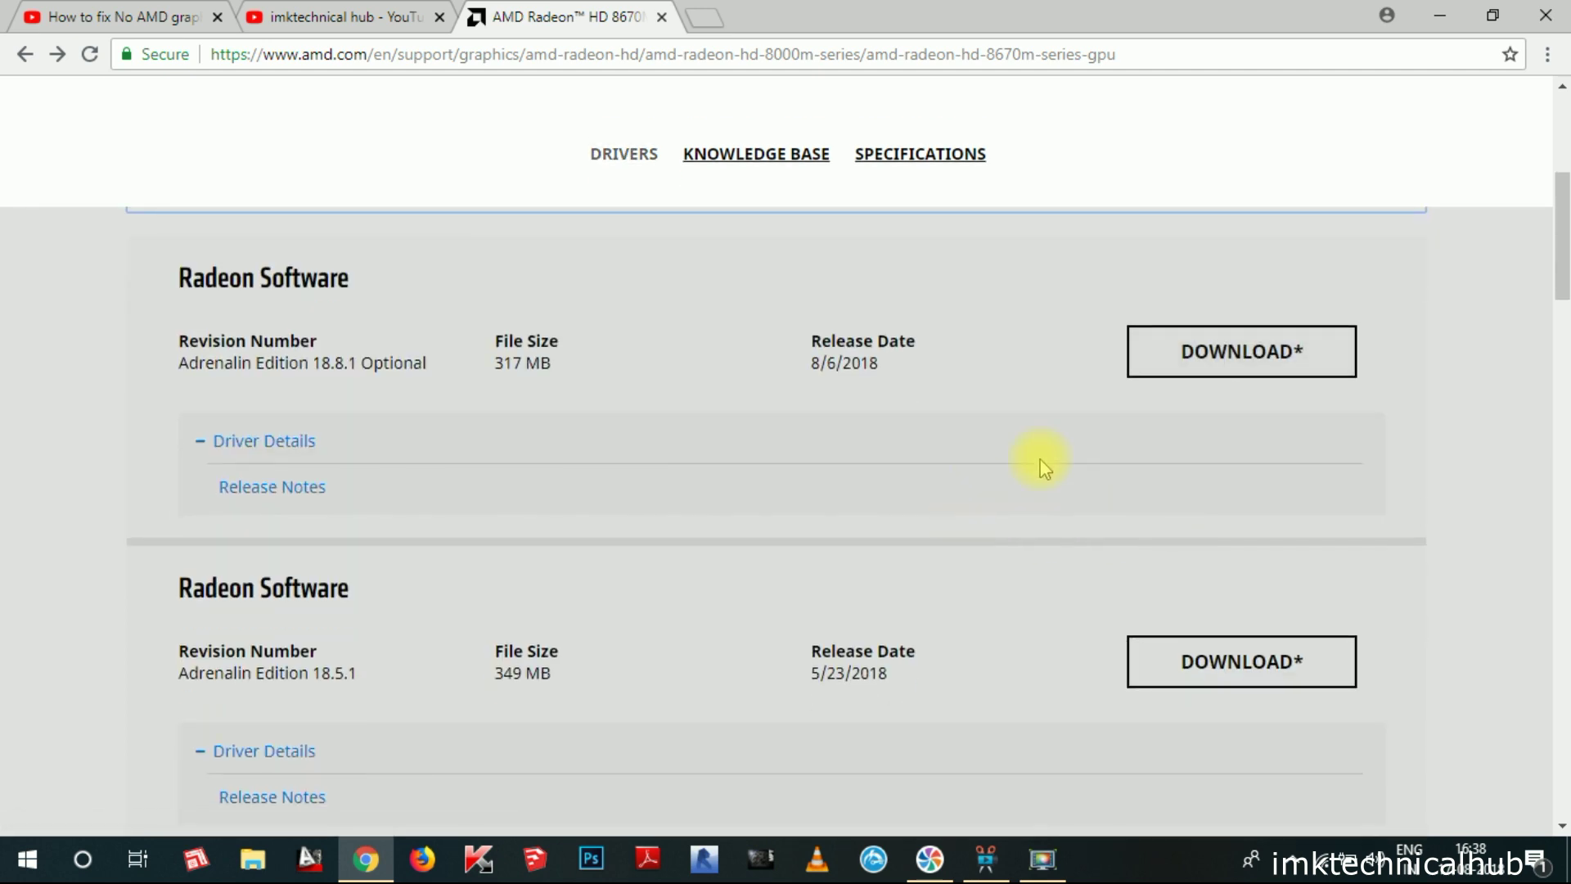
pyautogui.click(1303, 369)
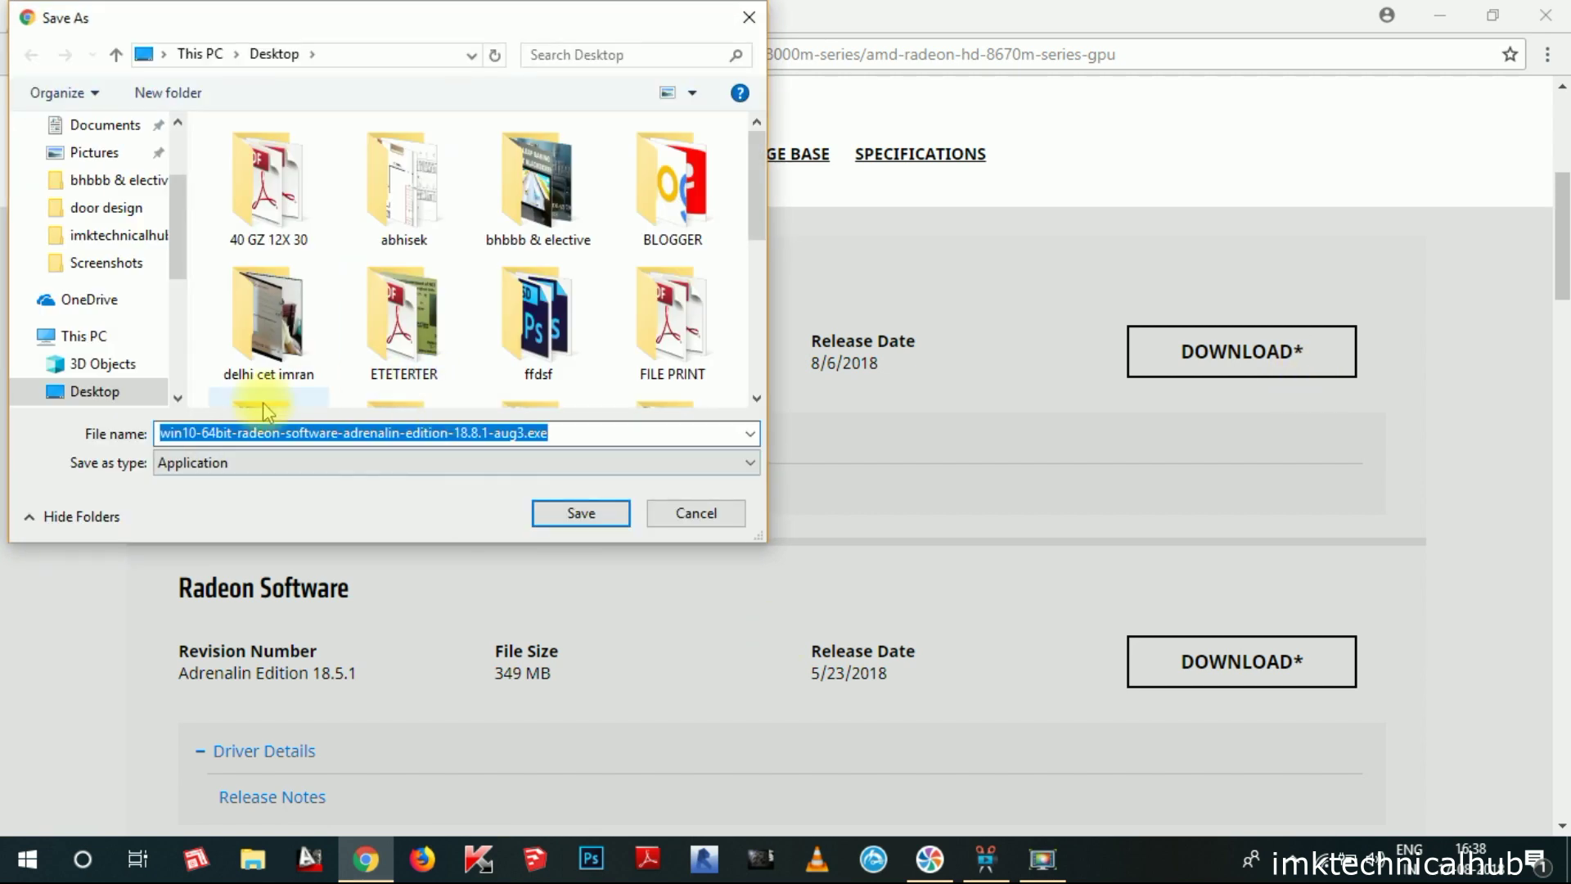
# Step: Save the 18.8.1 installer to the Desktop, cancel the download, and return to the YouTube tutorial
pyautogui.click(91, 391)
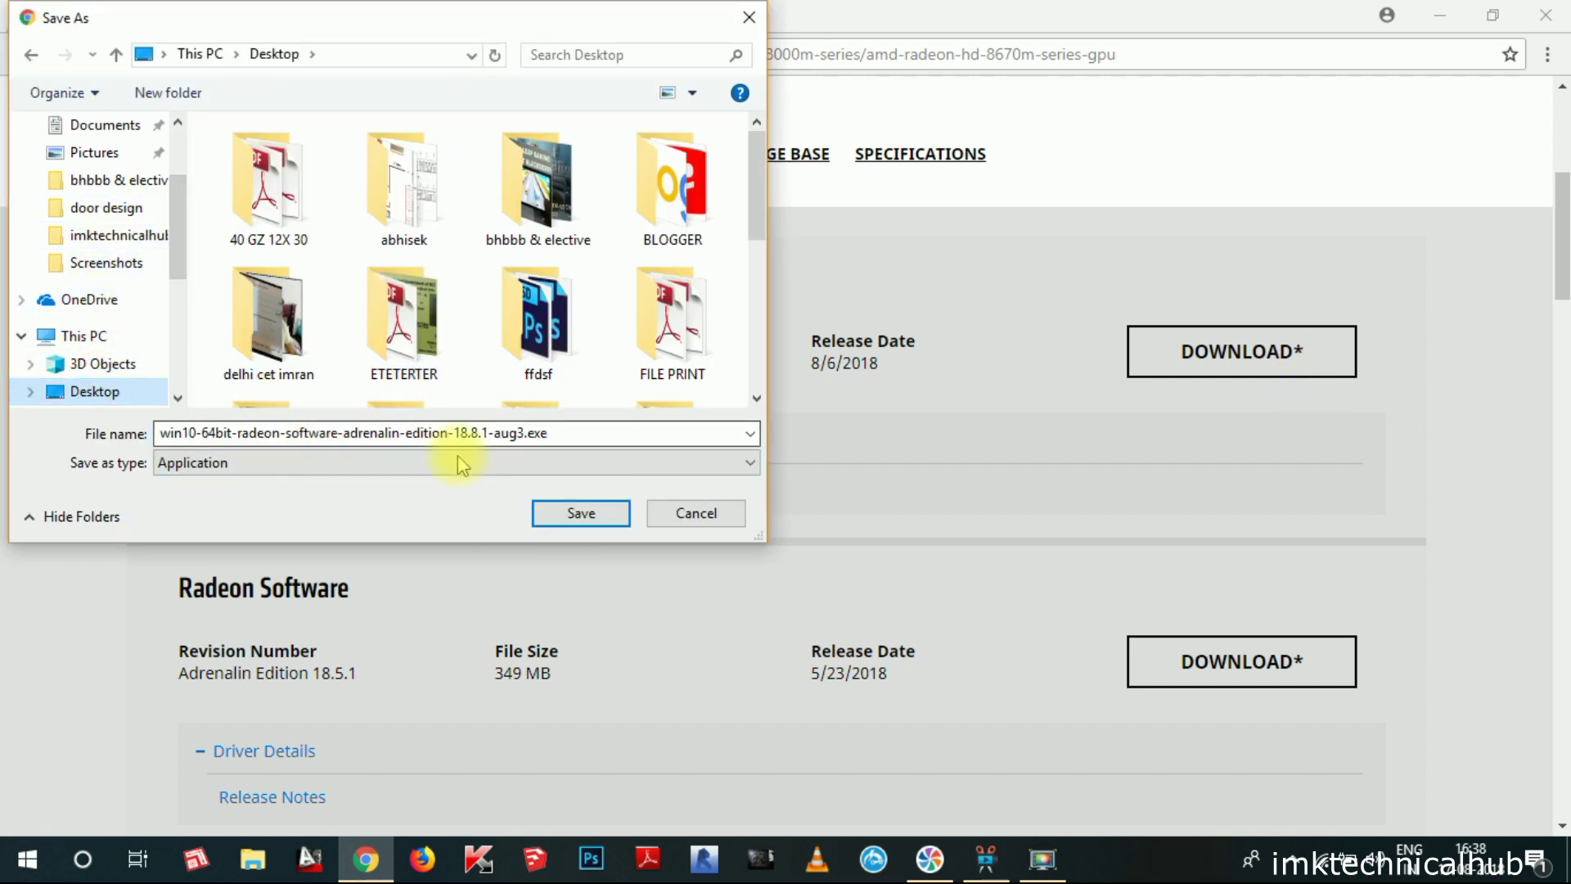
pyautogui.click(571, 515)
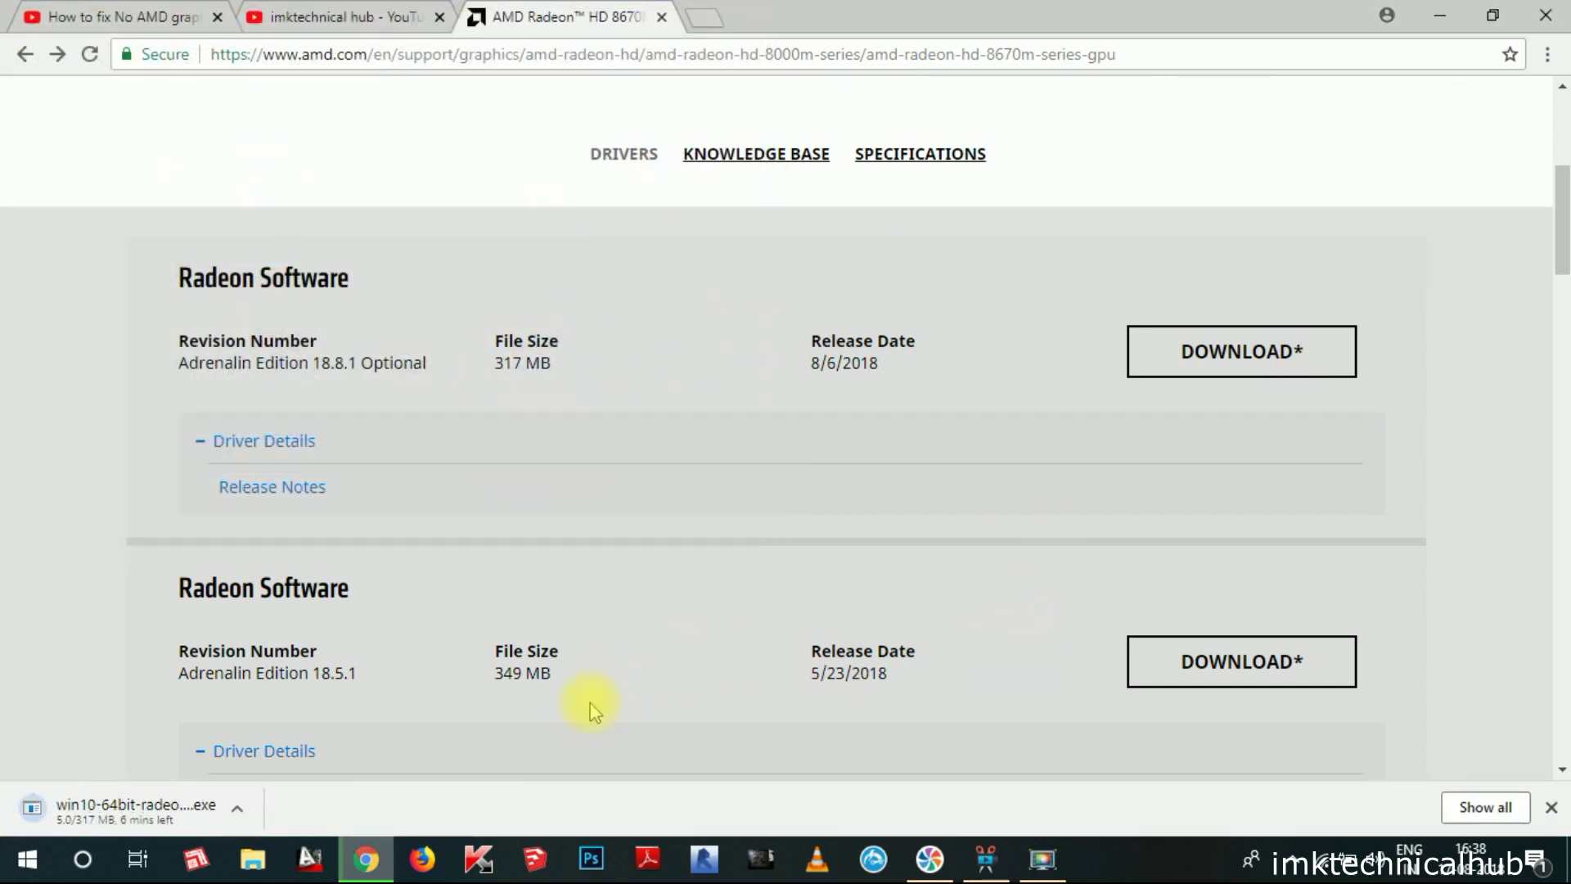
pyautogui.rightClick(97, 816)
pyautogui.click(158, 799)
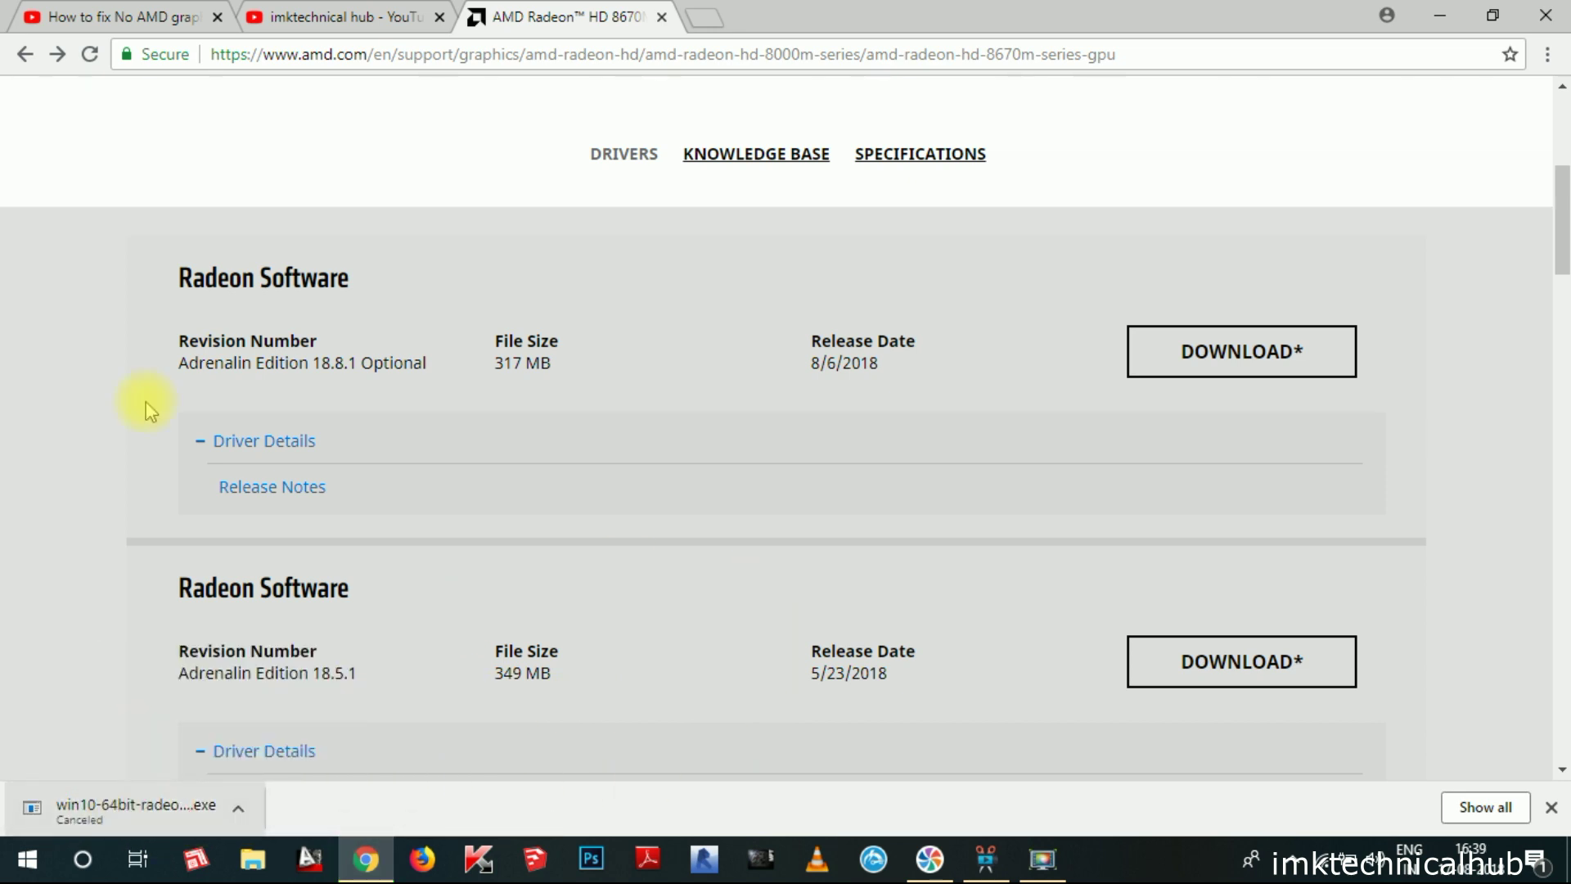
pyautogui.click(297, 12)
pyautogui.click(172, 10)
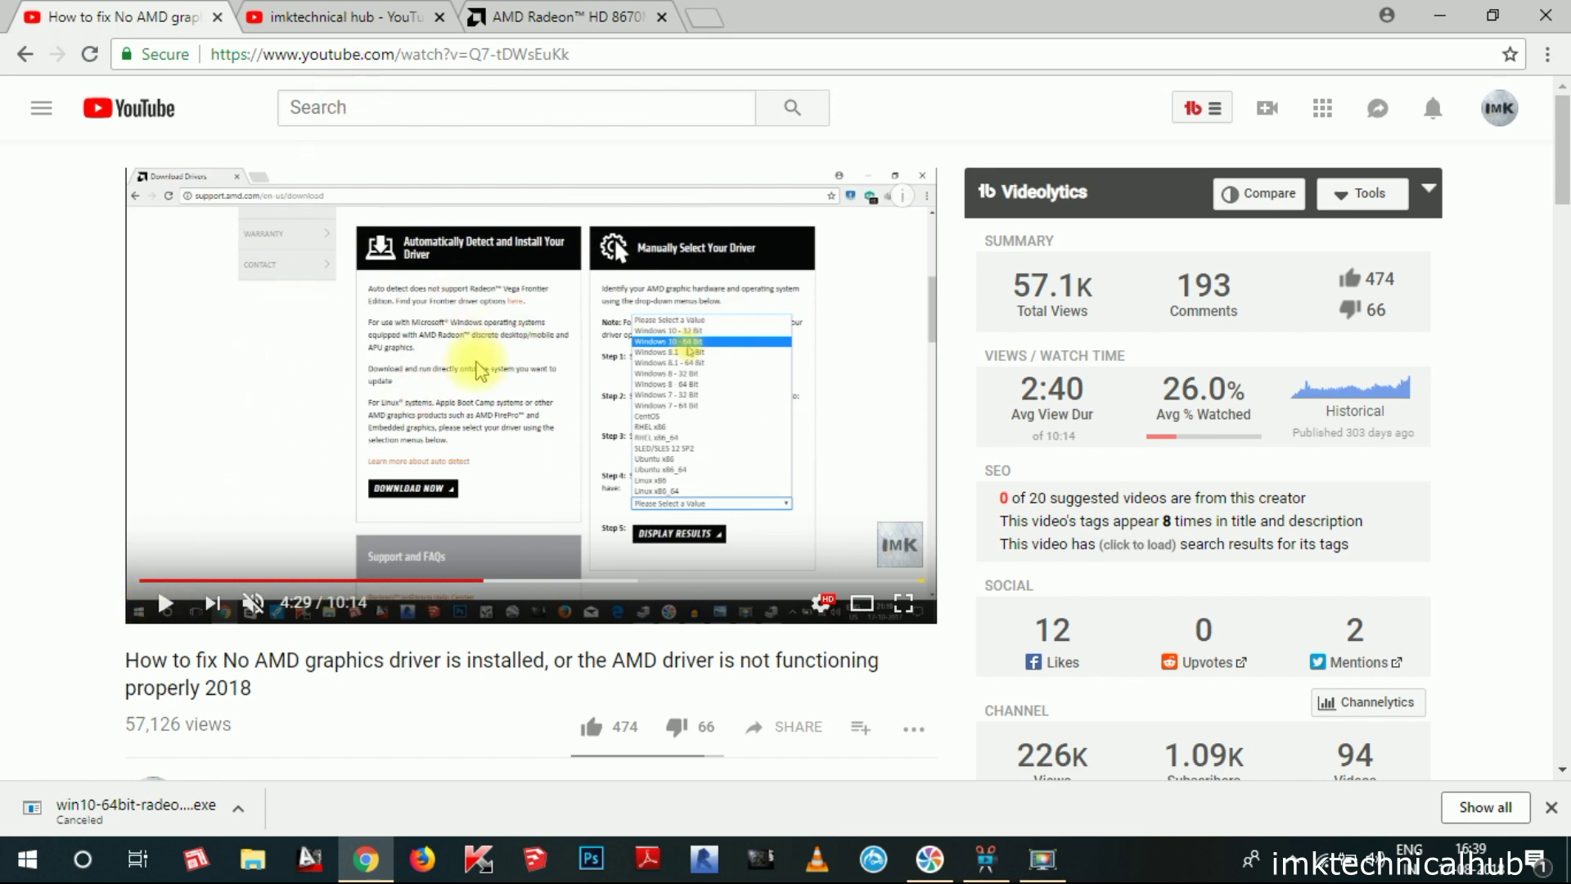
# Step: Open AMD's main Drivers and Support page in the AMD tab, then resume the YouTube tutorial
pyautogui.click(509, 17)
pyautogui.scroll(6, 749, 638)
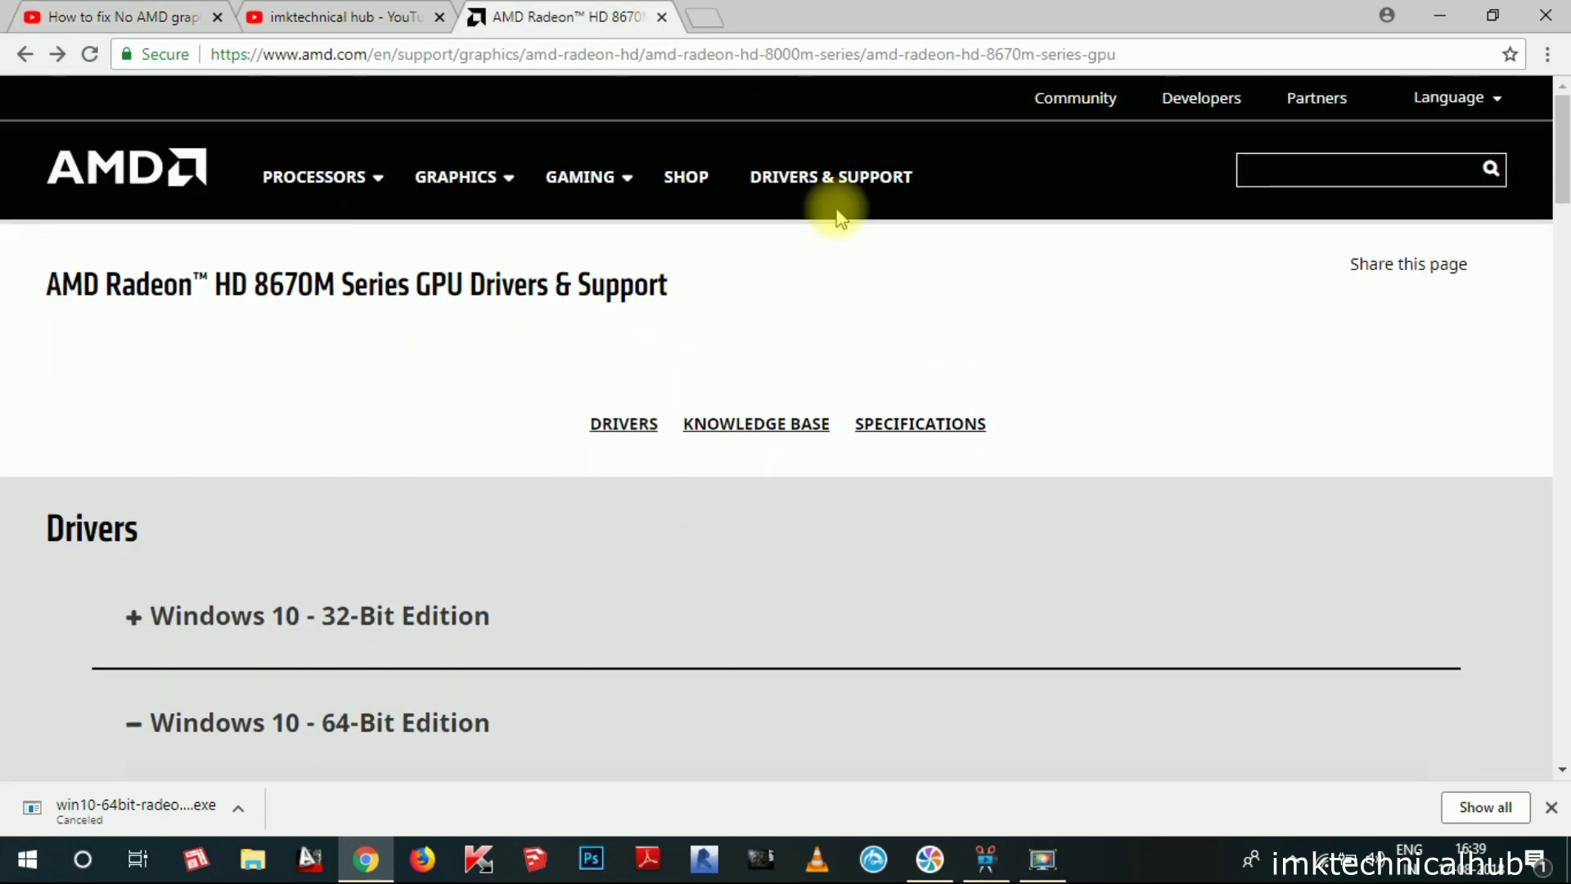
pyautogui.click(851, 202)
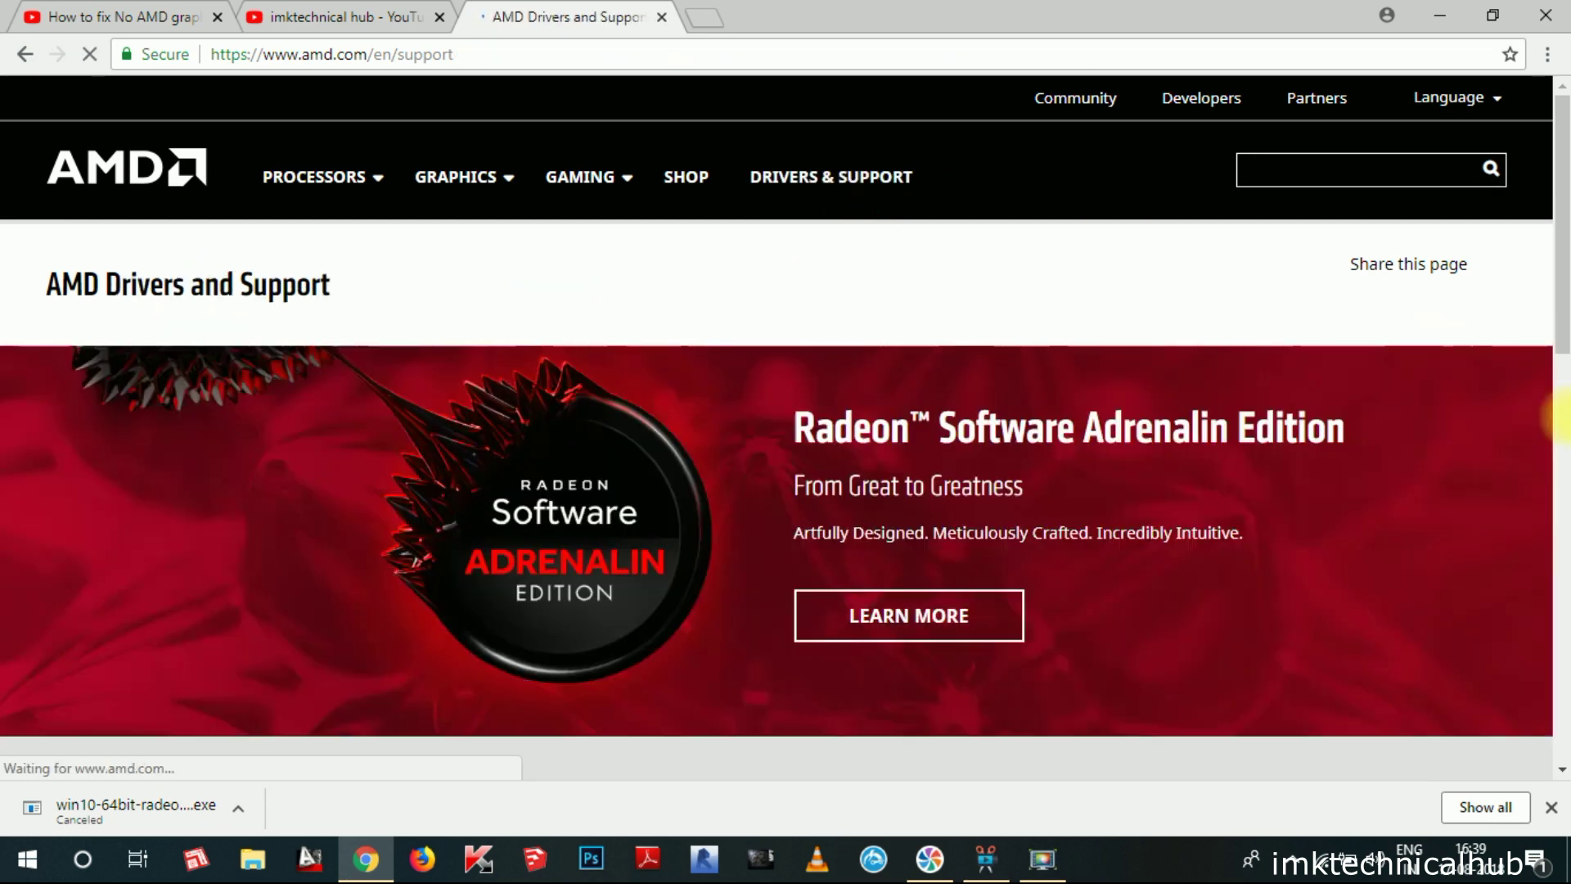
pyautogui.scroll(-5, 1529, 635)
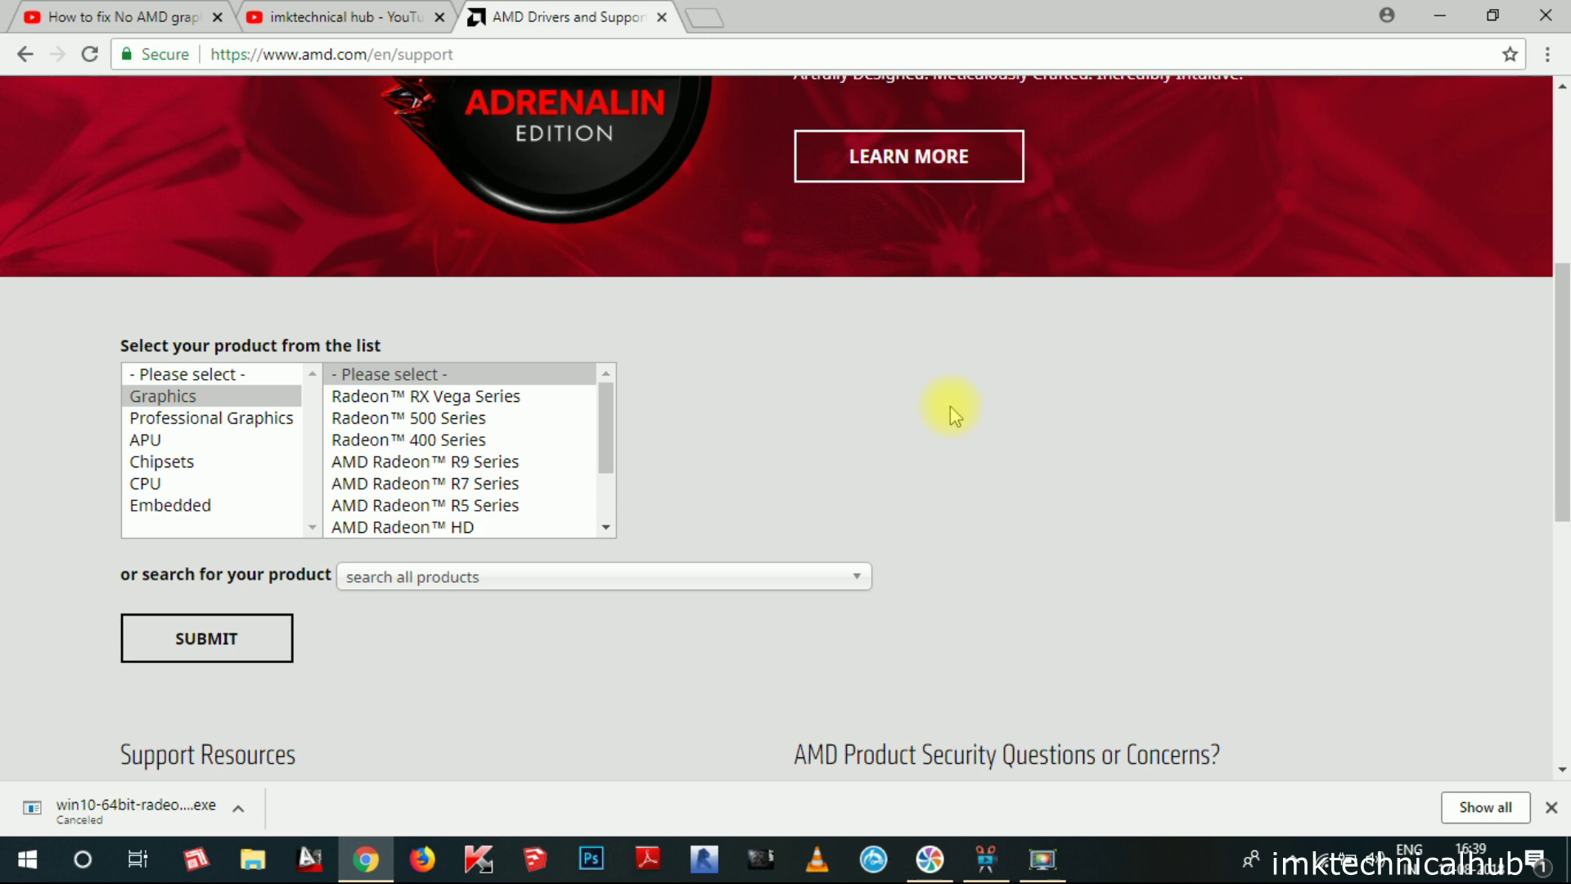
pyautogui.scroll(3, 862, 475)
pyautogui.scroll(-3, 931, 488)
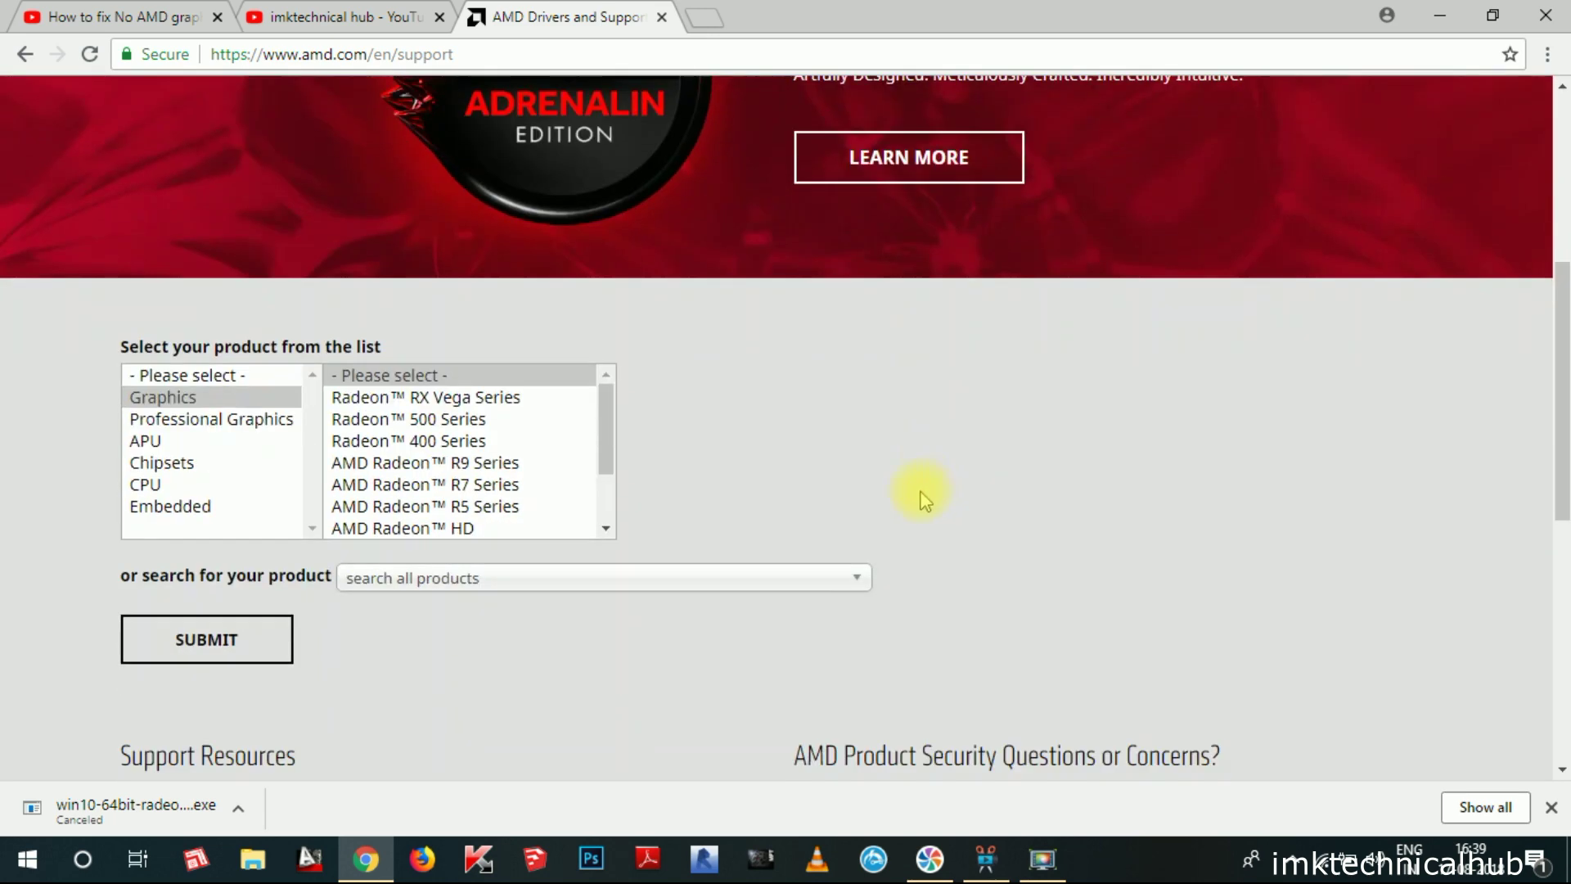
pyautogui.click(135, 11)
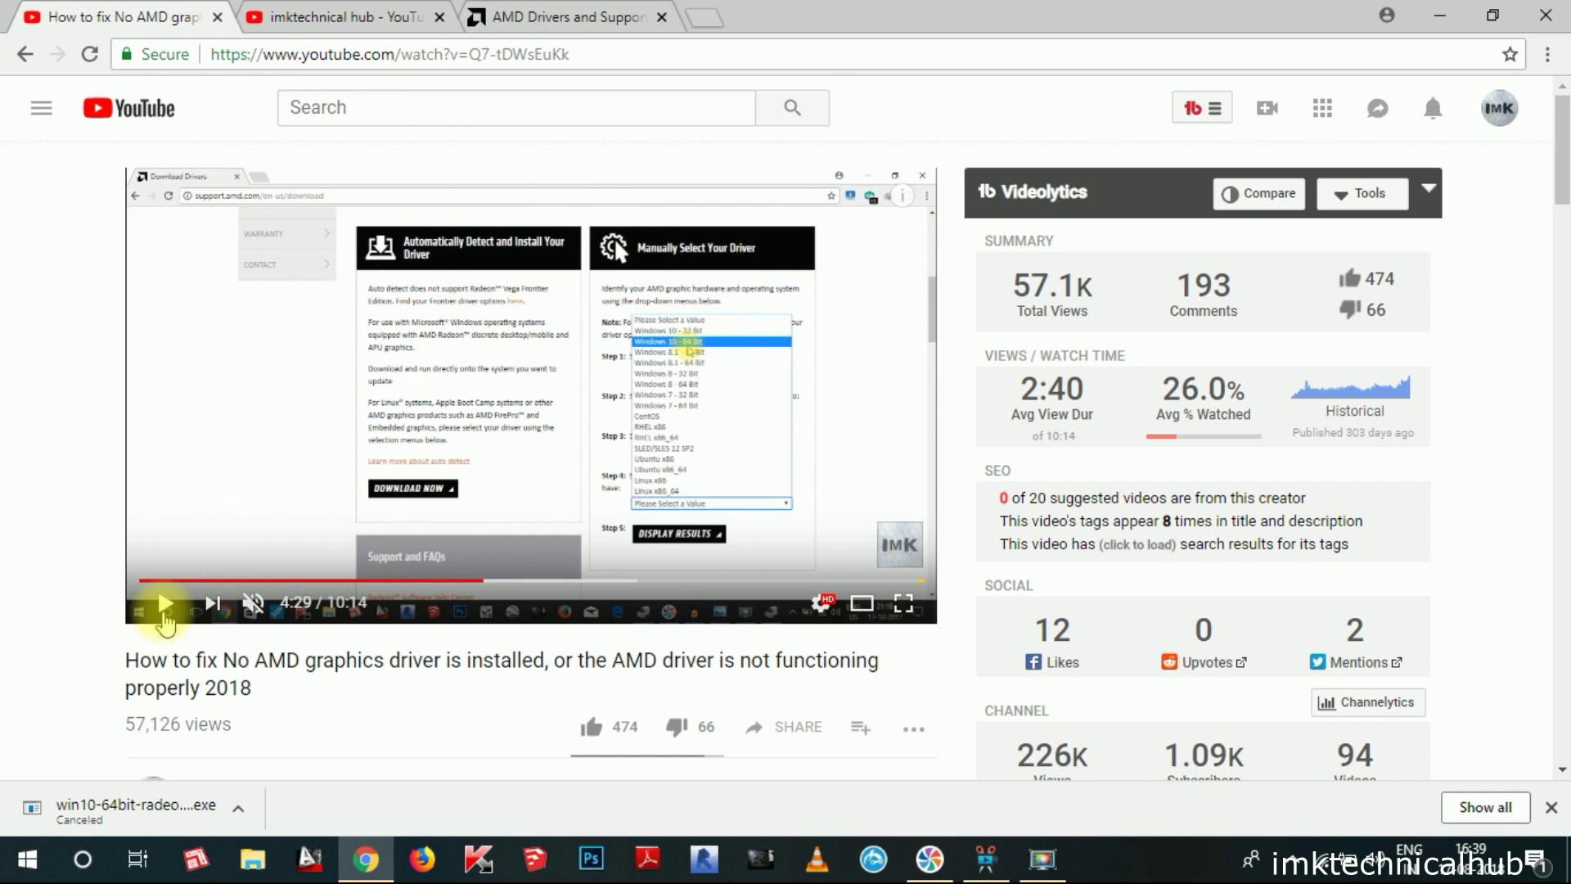
pyautogui.click(165, 606)
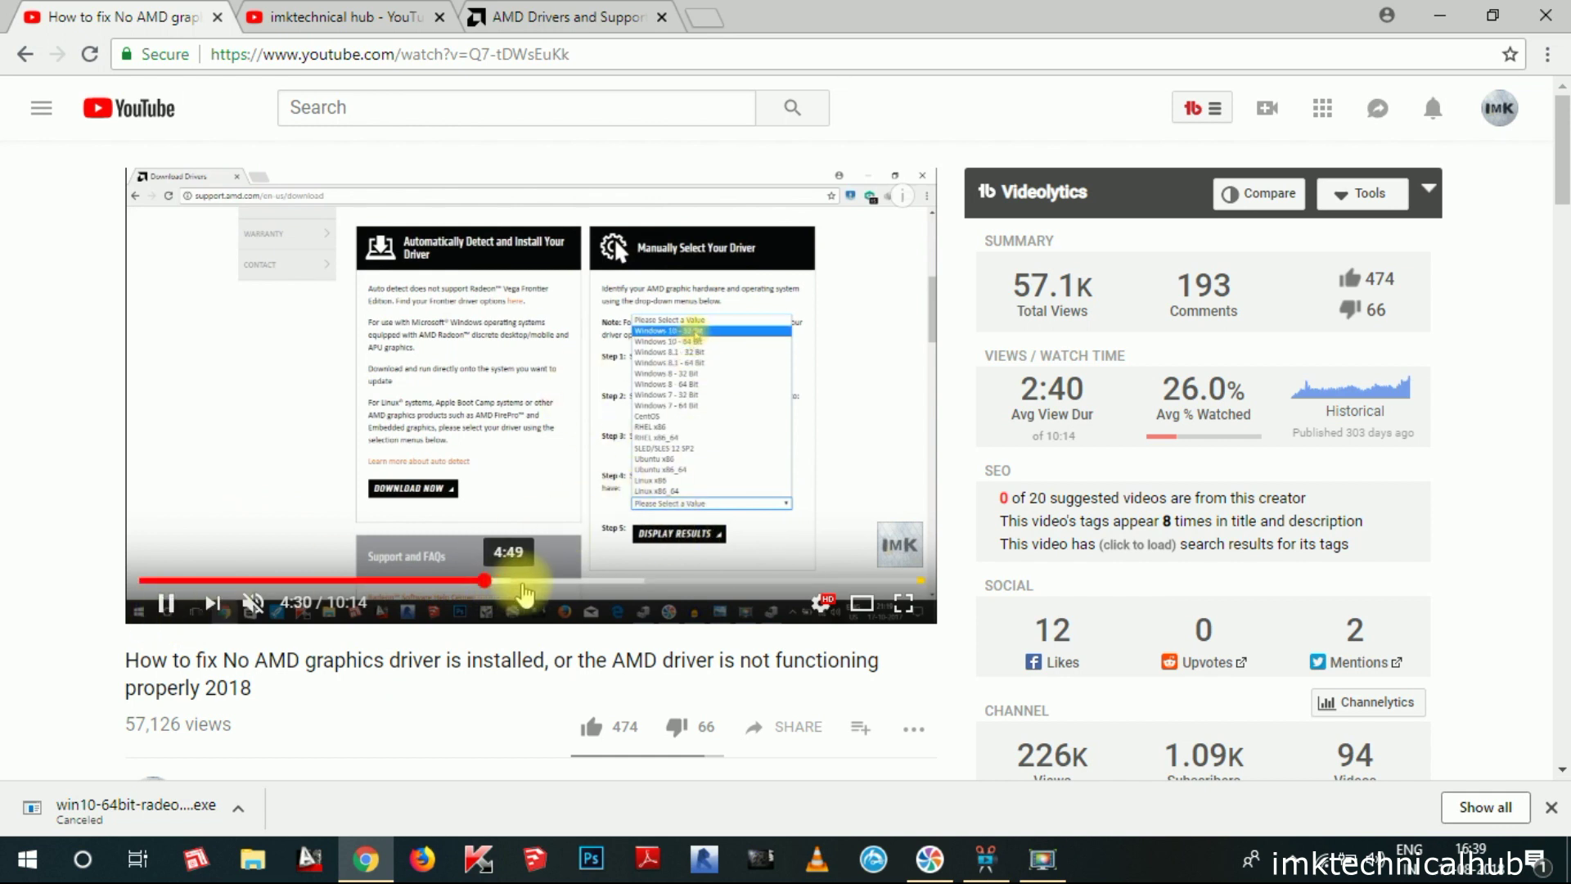
# Step: Skim the tutorial through the driver download and installer extraction, toggling sound on and off
pyautogui.click(524, 583)
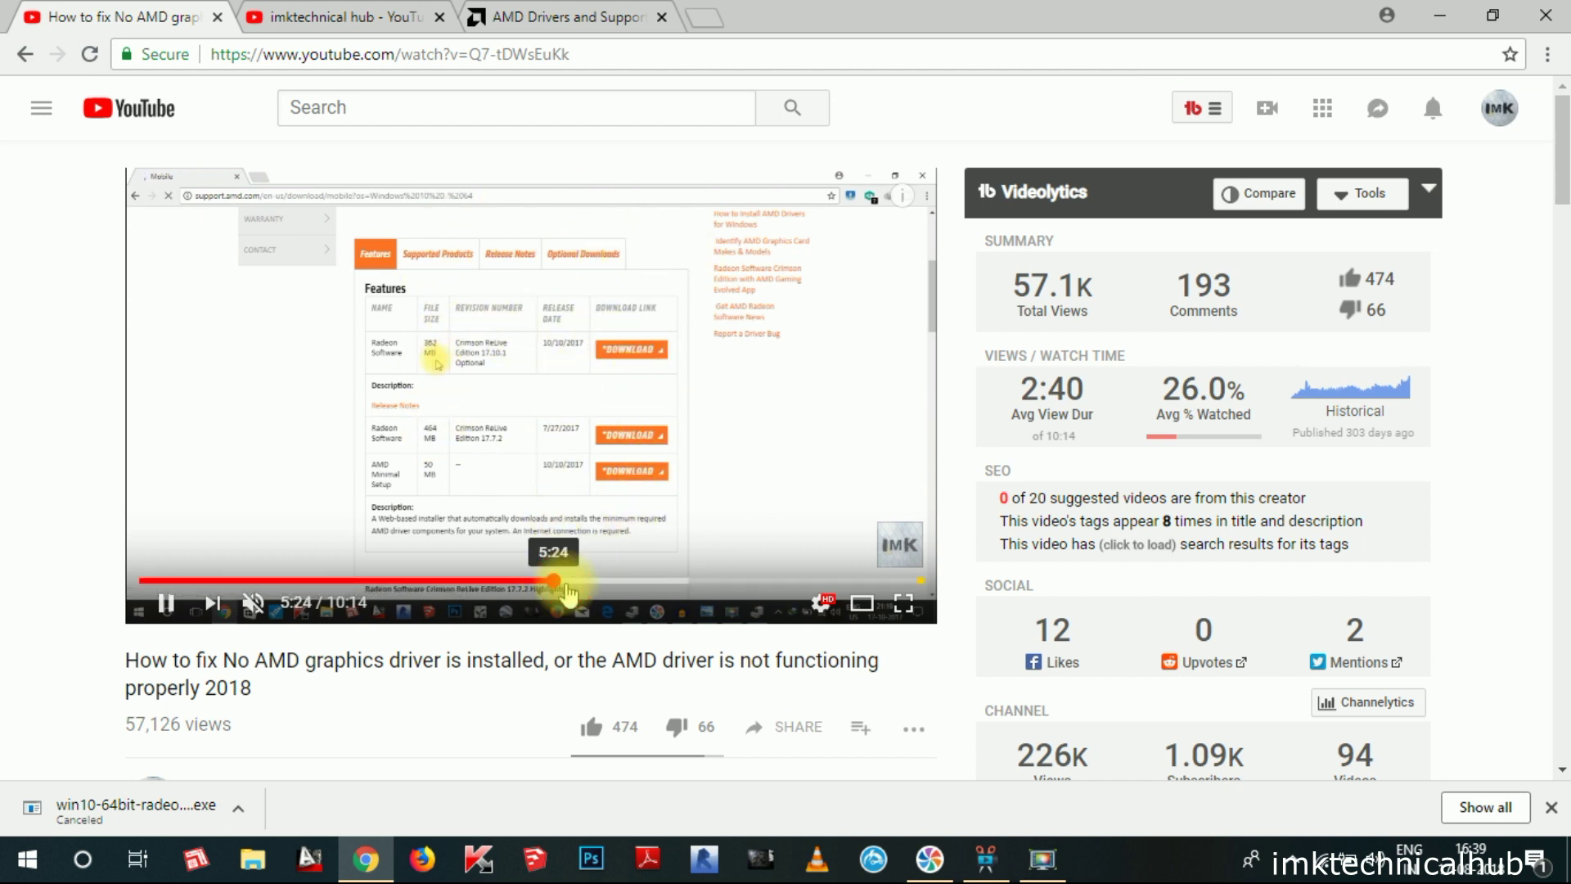
pyautogui.click(555, 582)
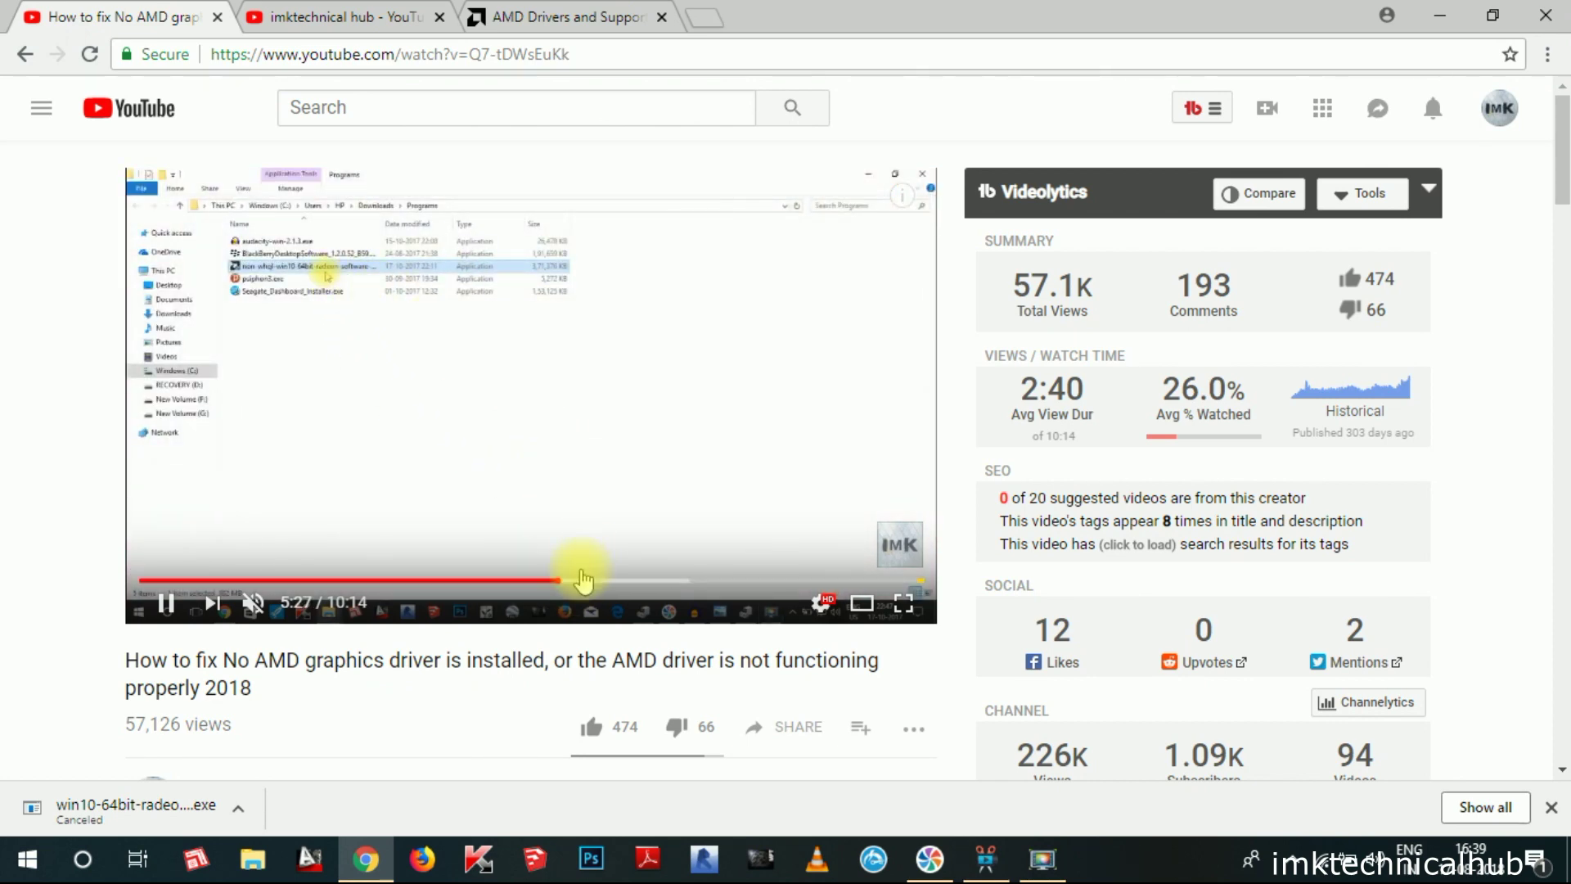
pyautogui.click(584, 581)
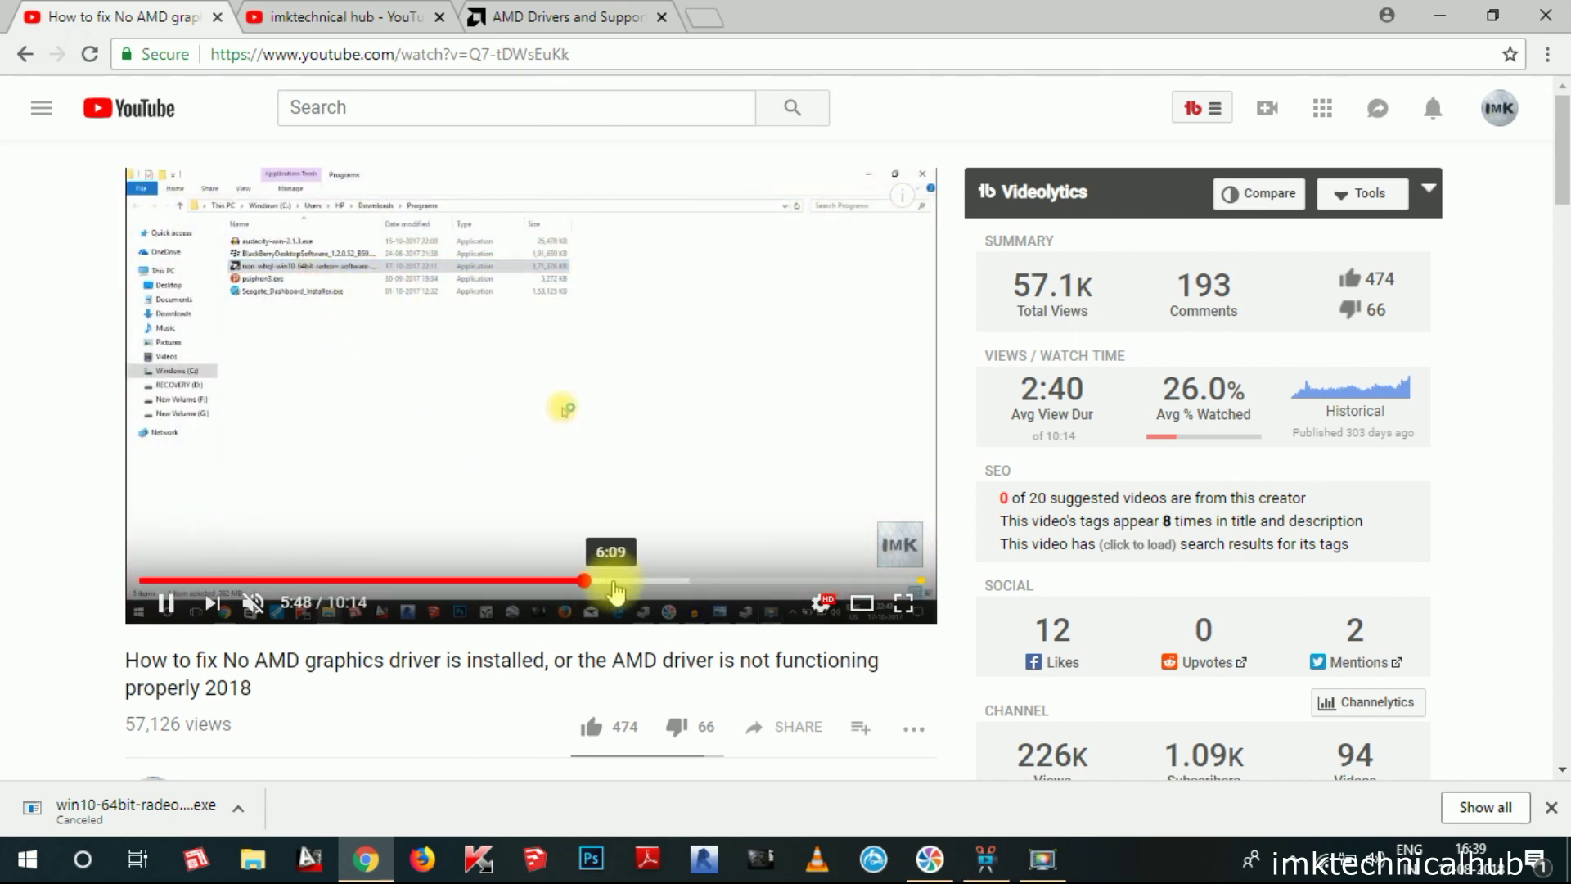
pyautogui.click(613, 582)
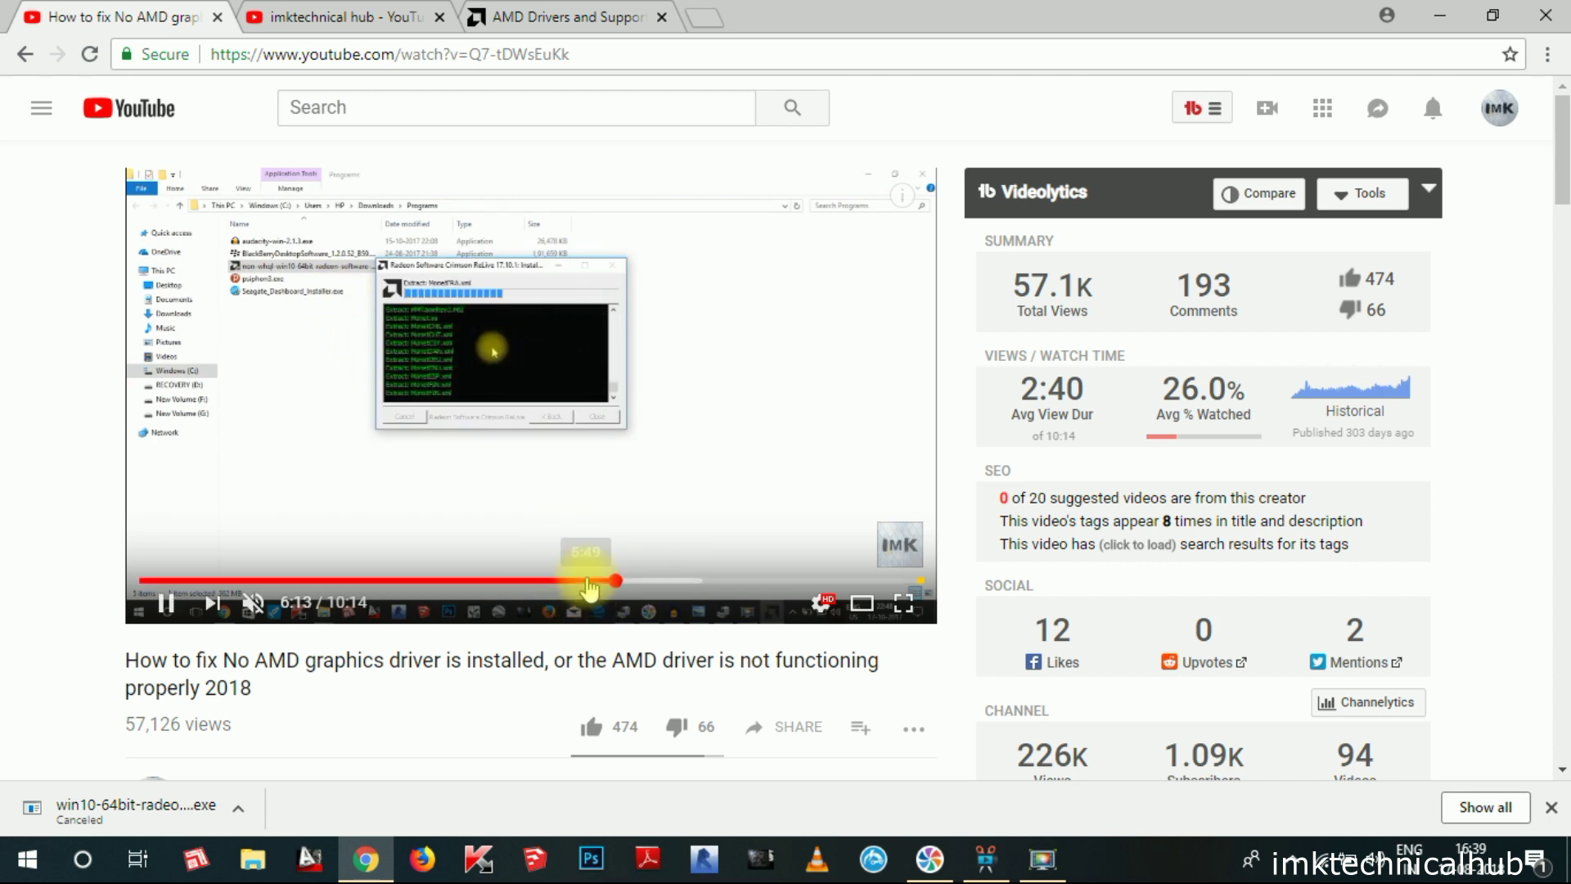
pyautogui.click(583, 581)
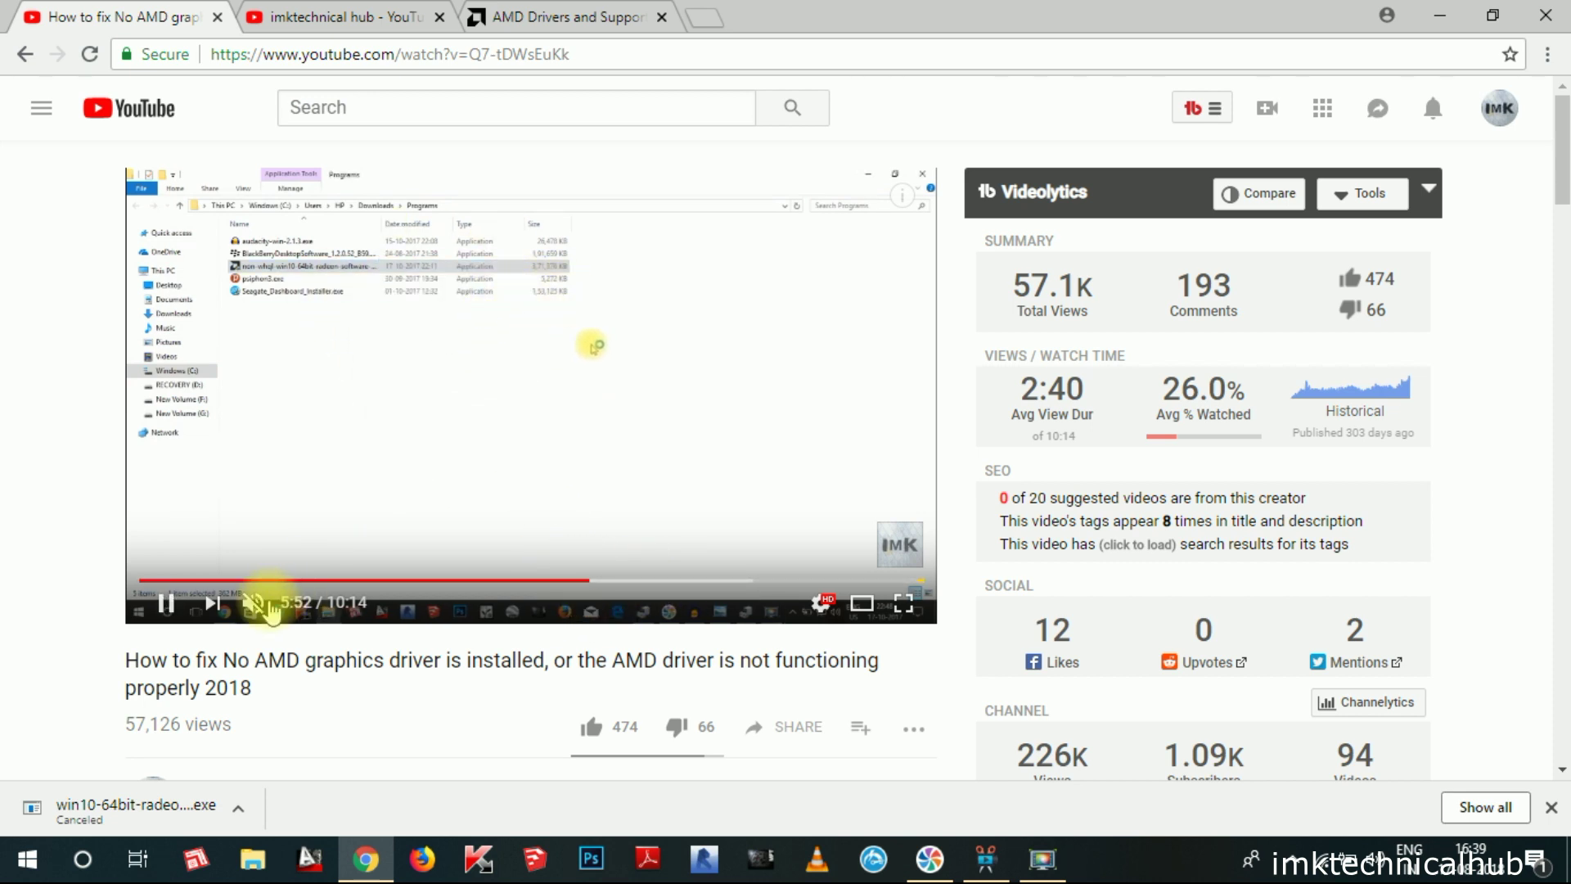
pyautogui.click(256, 605)
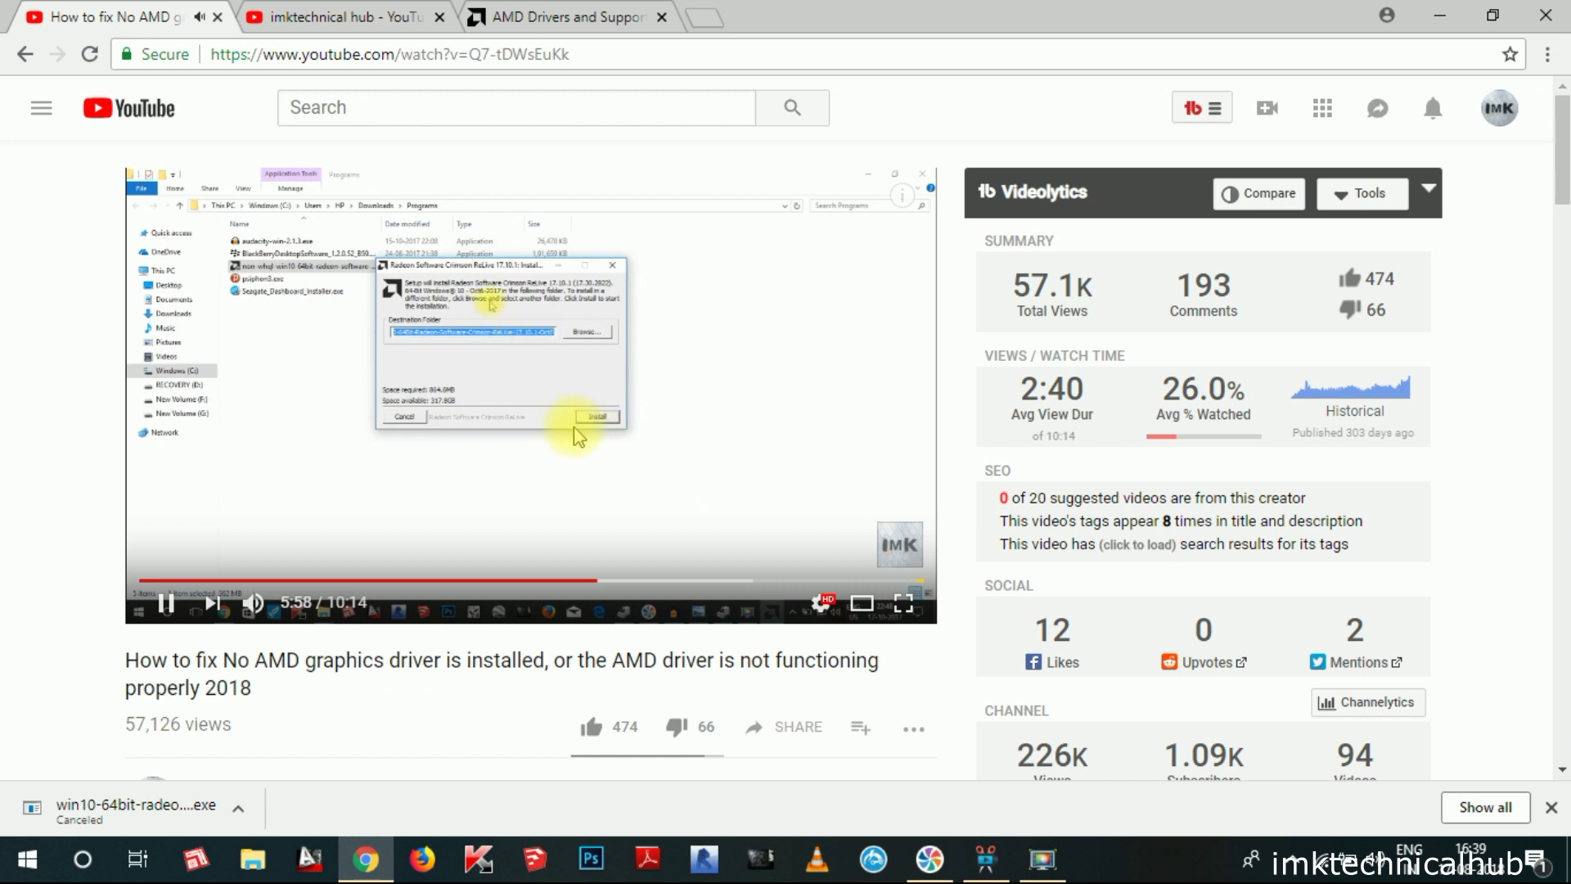
pyautogui.click(254, 604)
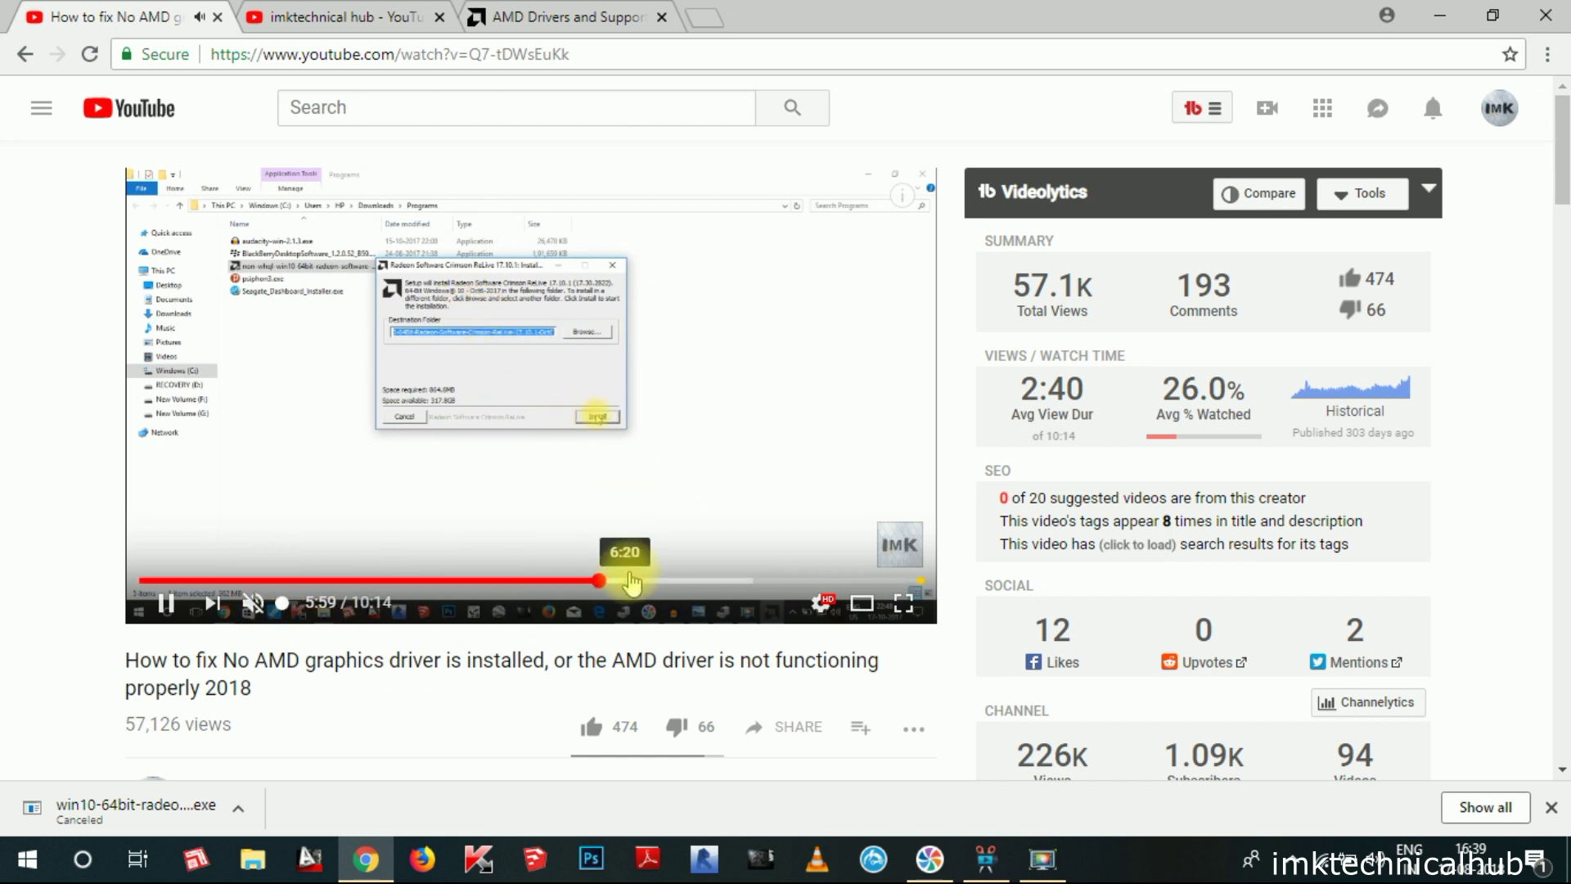
# Step: Skip past the install folder and licence steps, then rewind to just after the intro
pyautogui.click(670, 582)
pyautogui.click(689, 583)
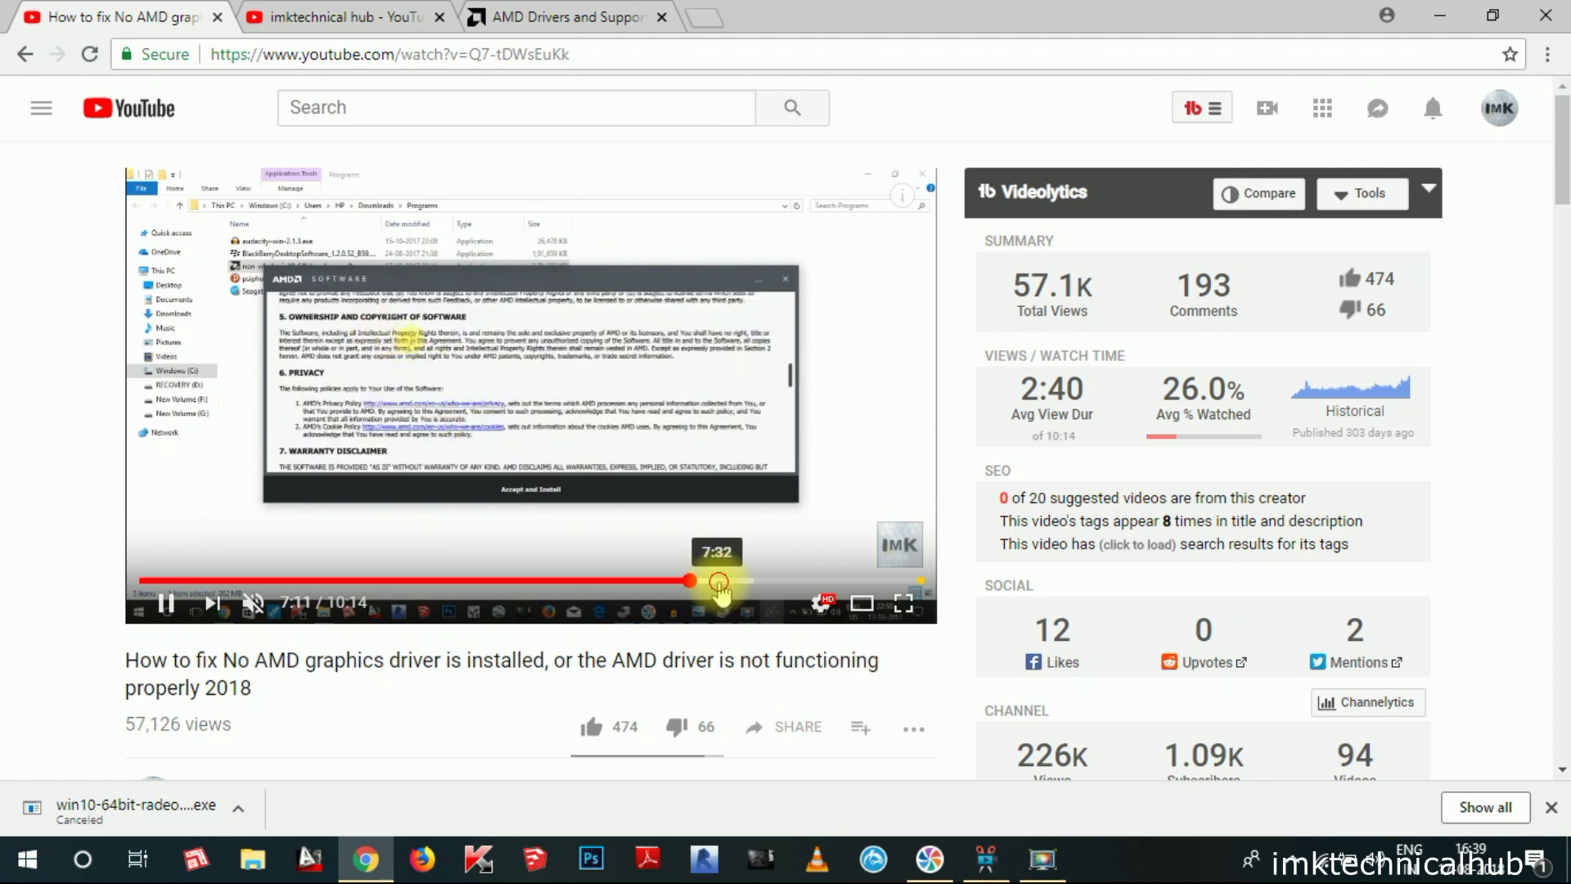
pyautogui.click(740, 582)
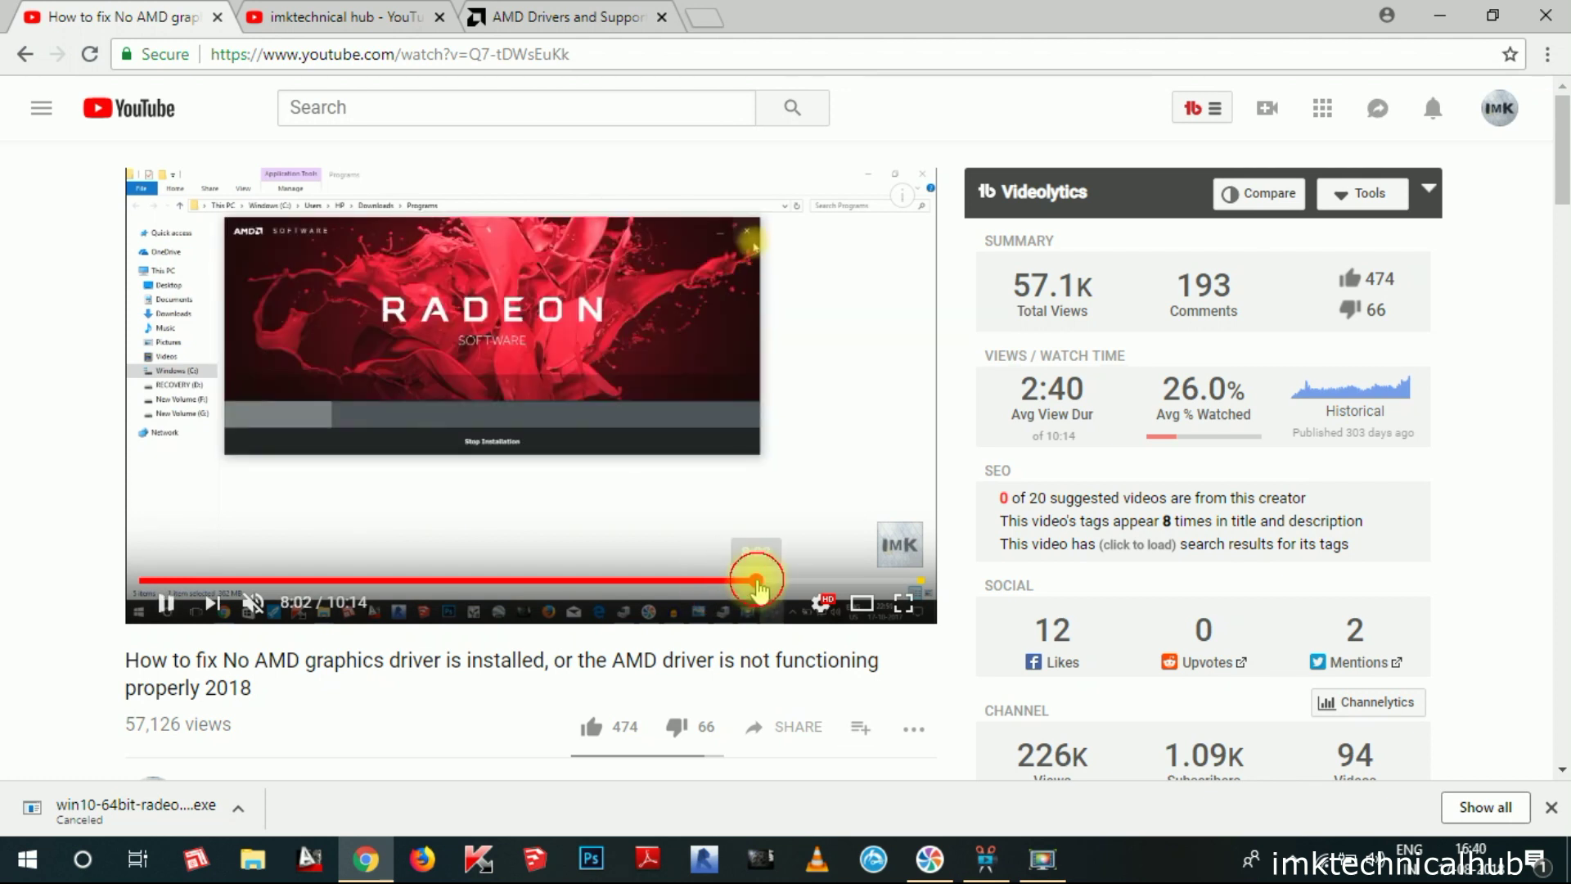
pyautogui.click(154, 583)
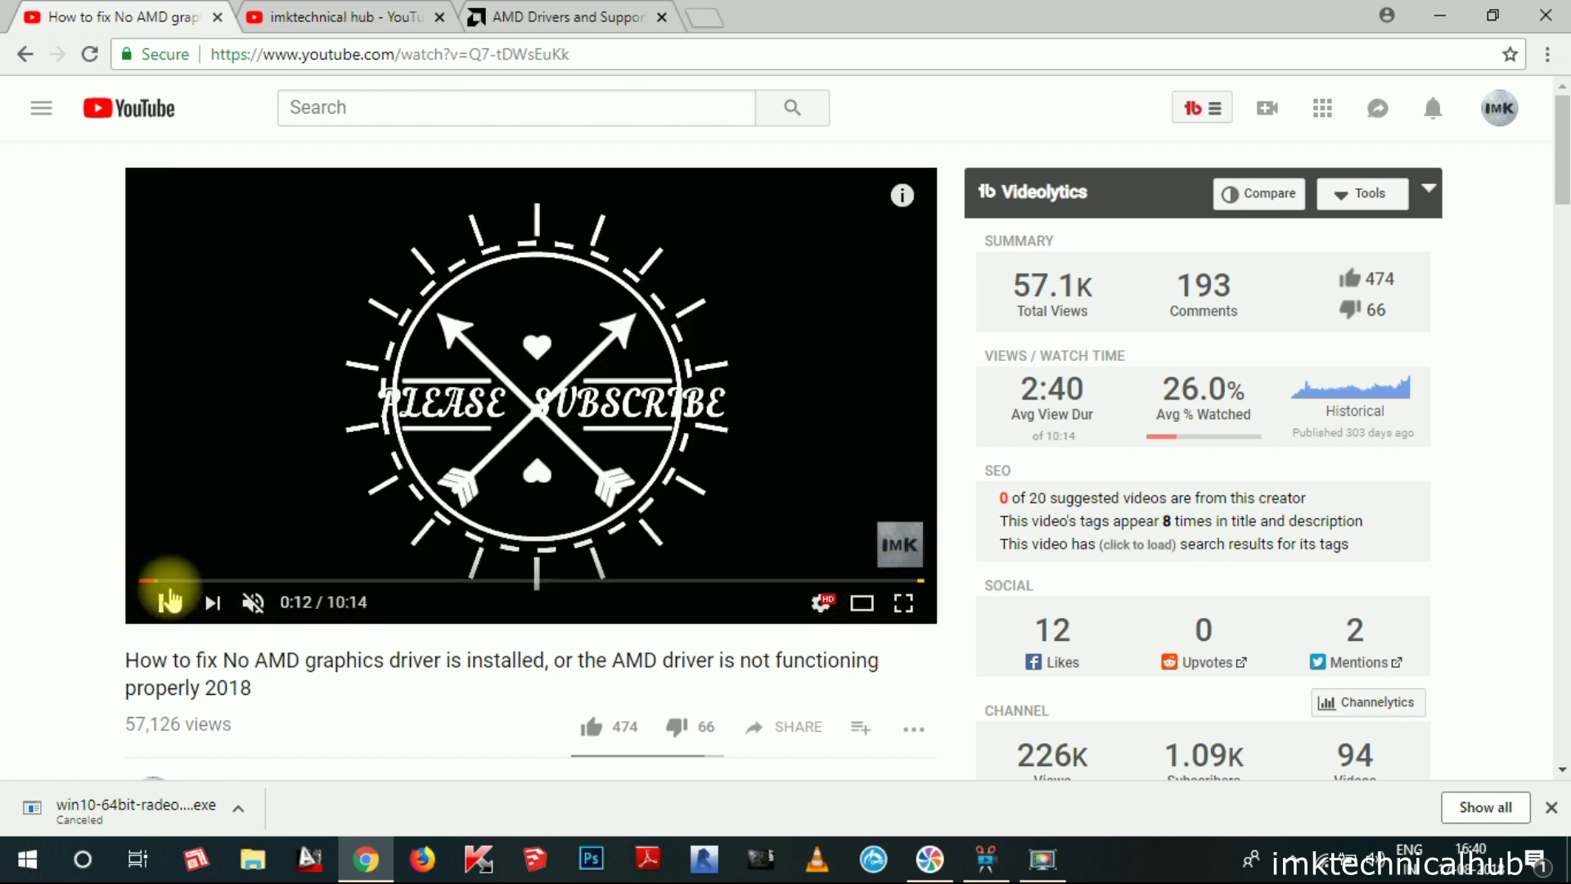
pyautogui.click(189, 580)
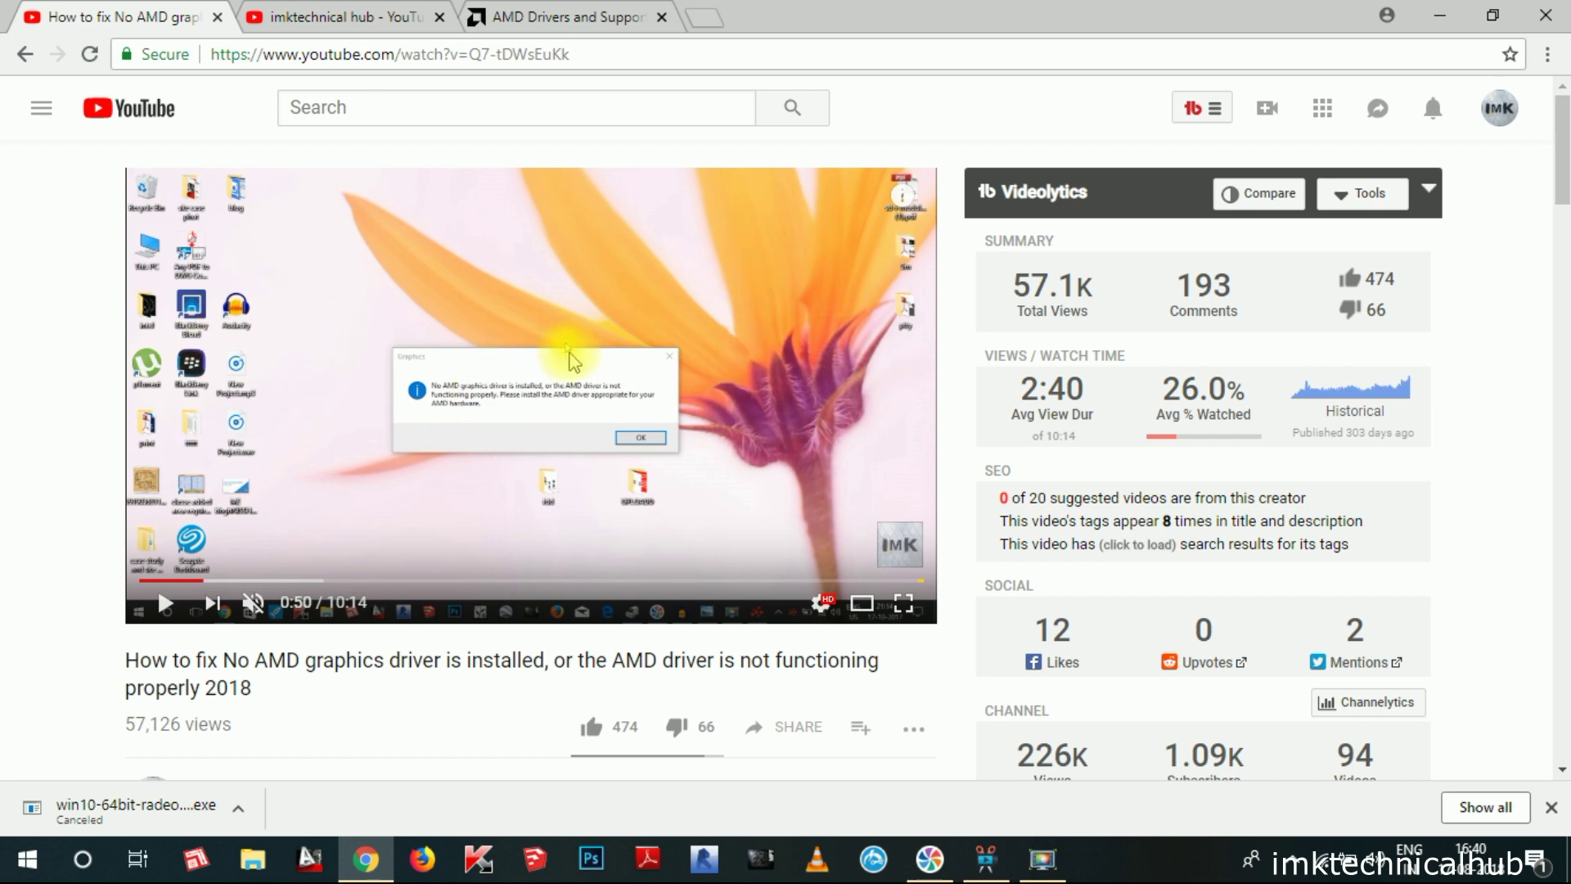
# Step: Review the video's description and comments, glance at the AMD tab, and return to the tutorial
pyautogui.scroll(-3, 668, 368)
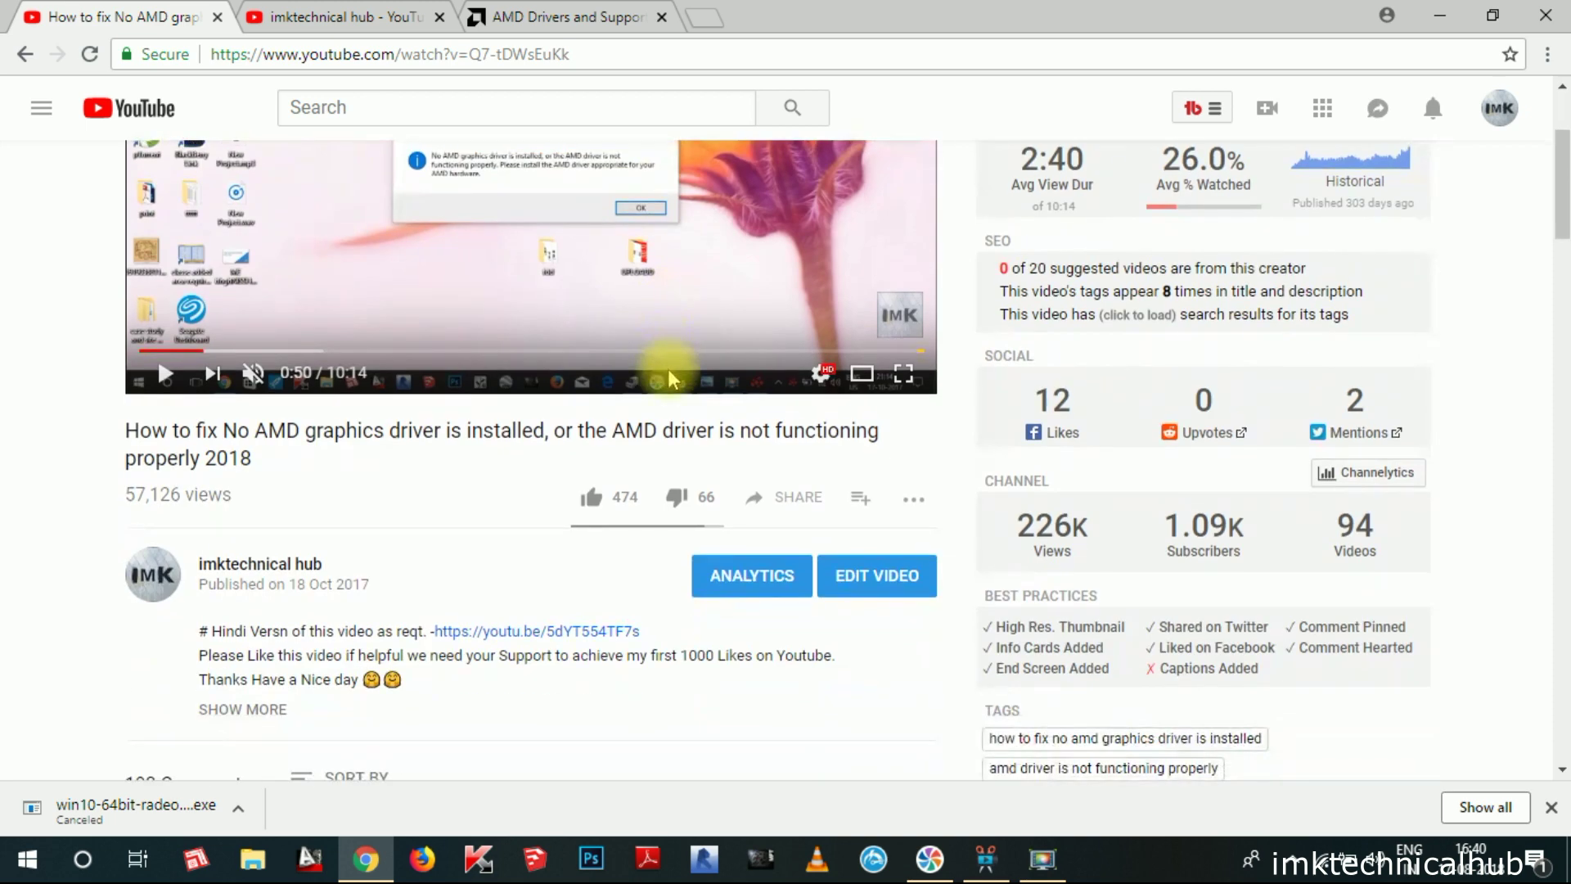
pyautogui.scroll(-6, 507, 489)
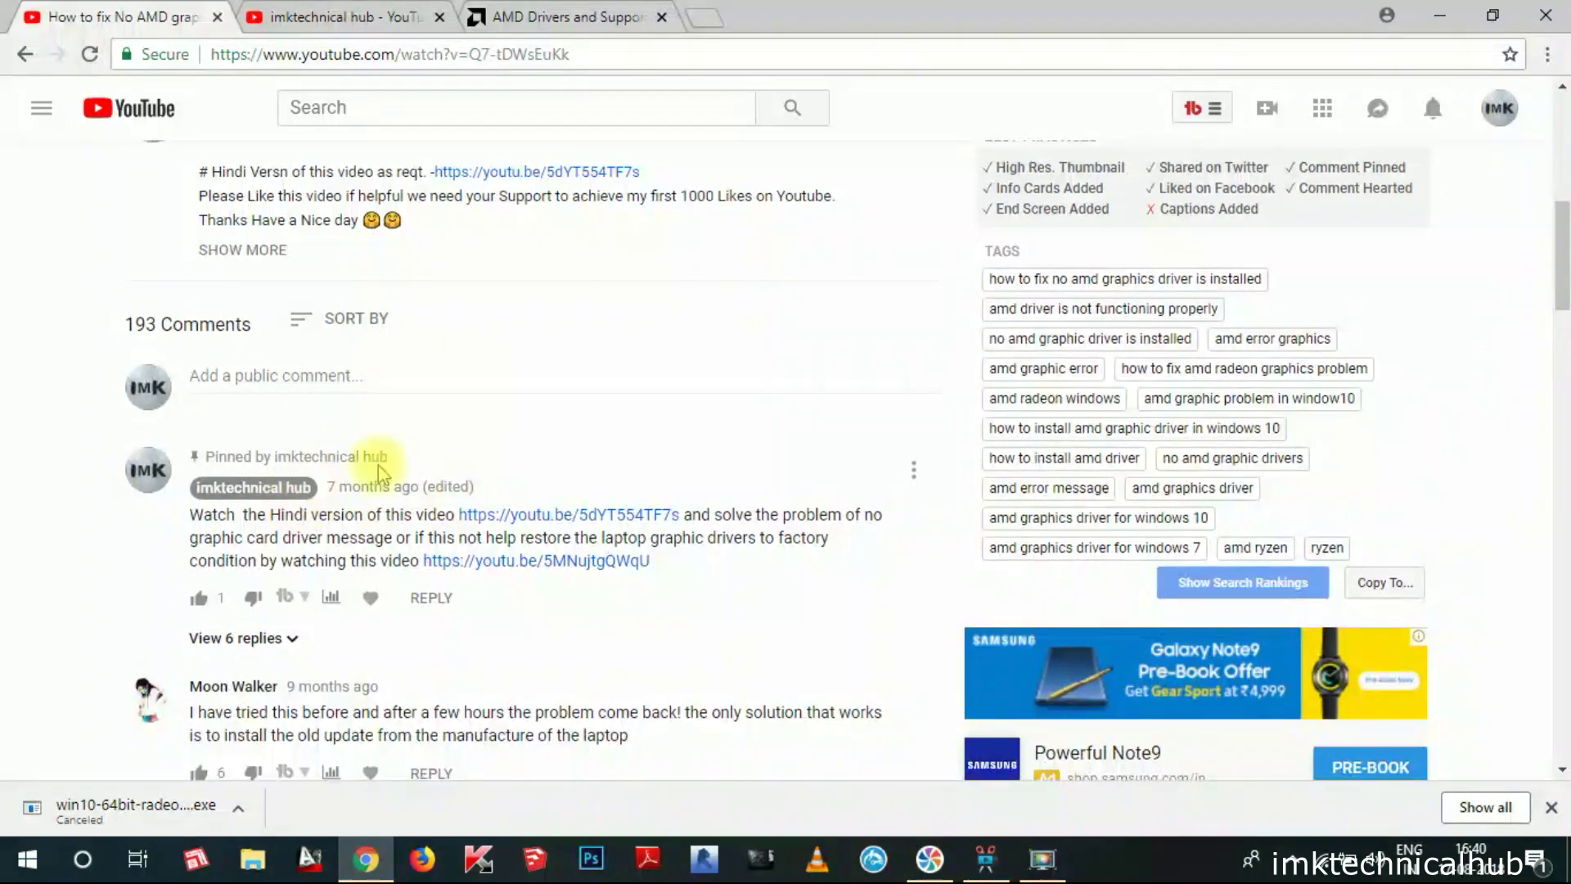
pyautogui.scroll(9, 641, 534)
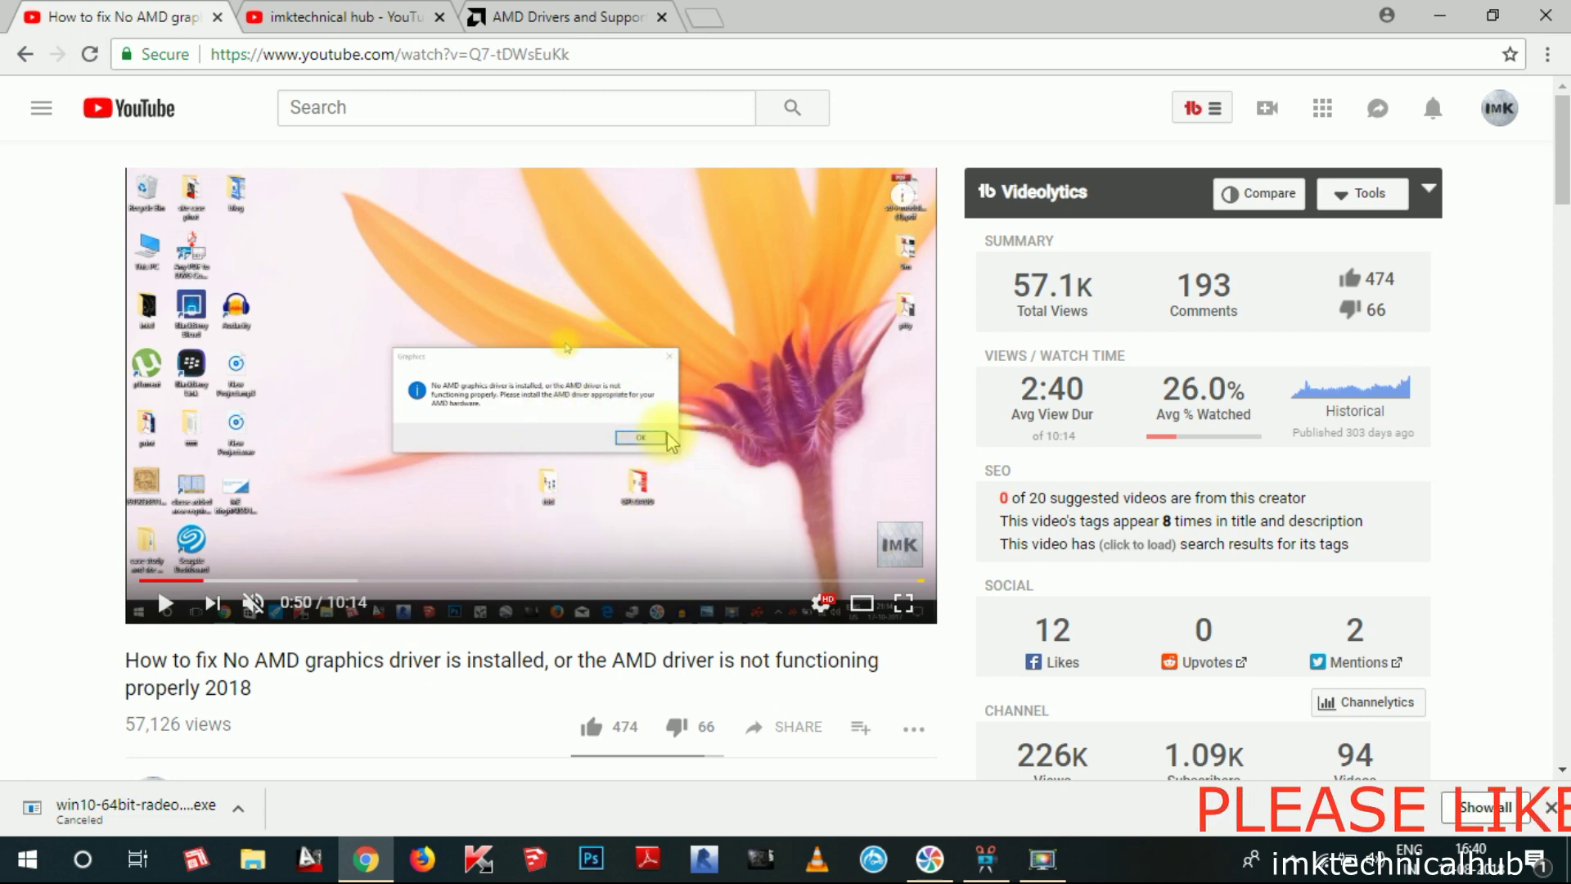
pyautogui.click(565, 16)
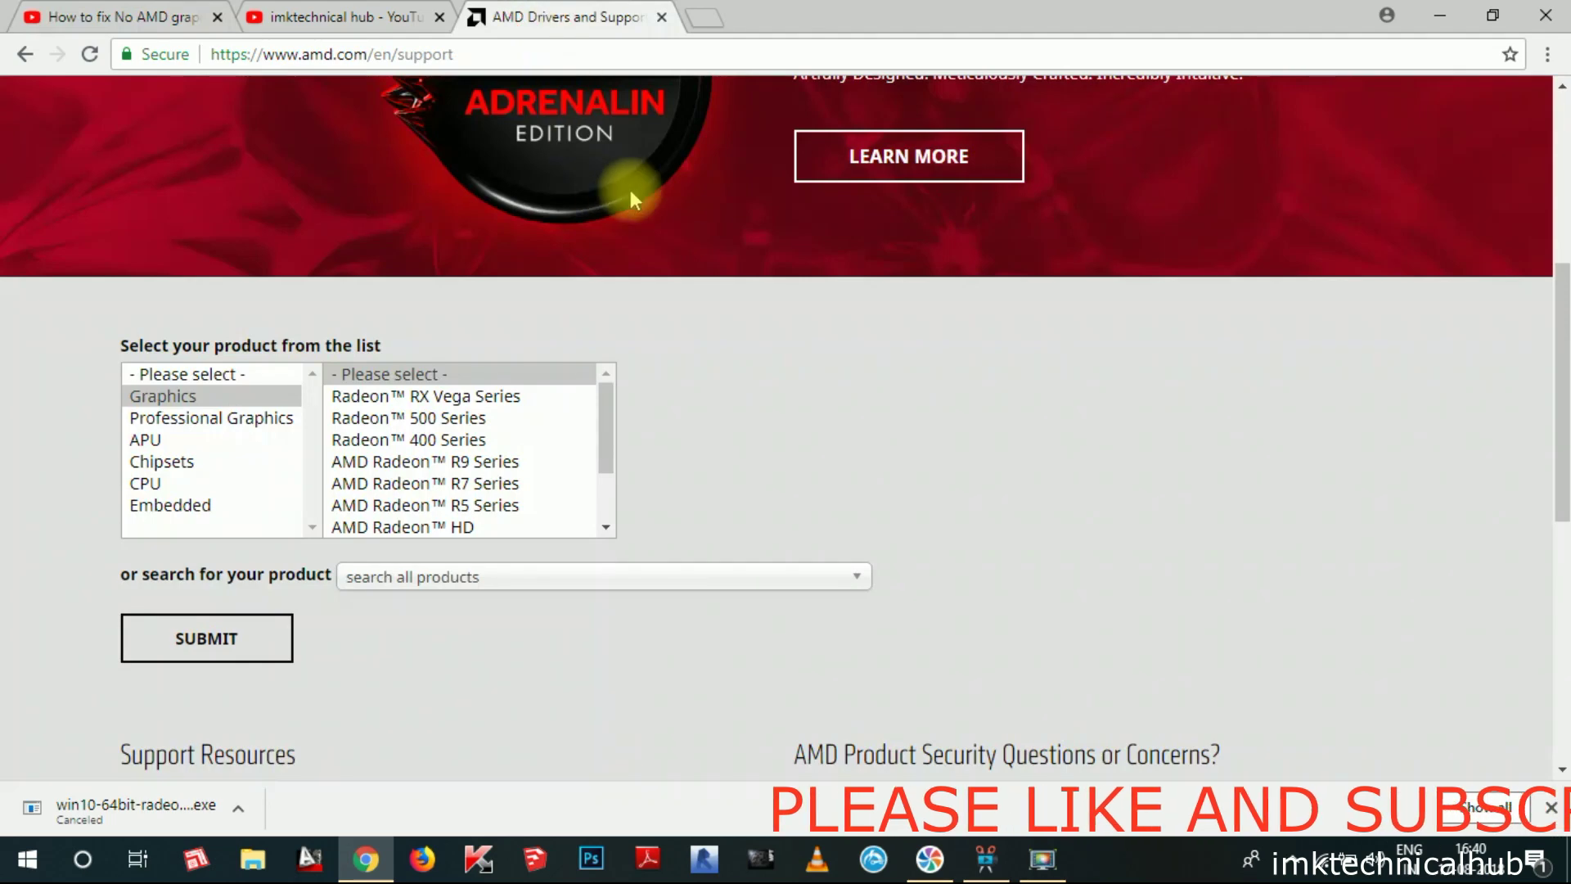
pyautogui.click(73, 17)
pyautogui.scroll(-3, 647, 545)
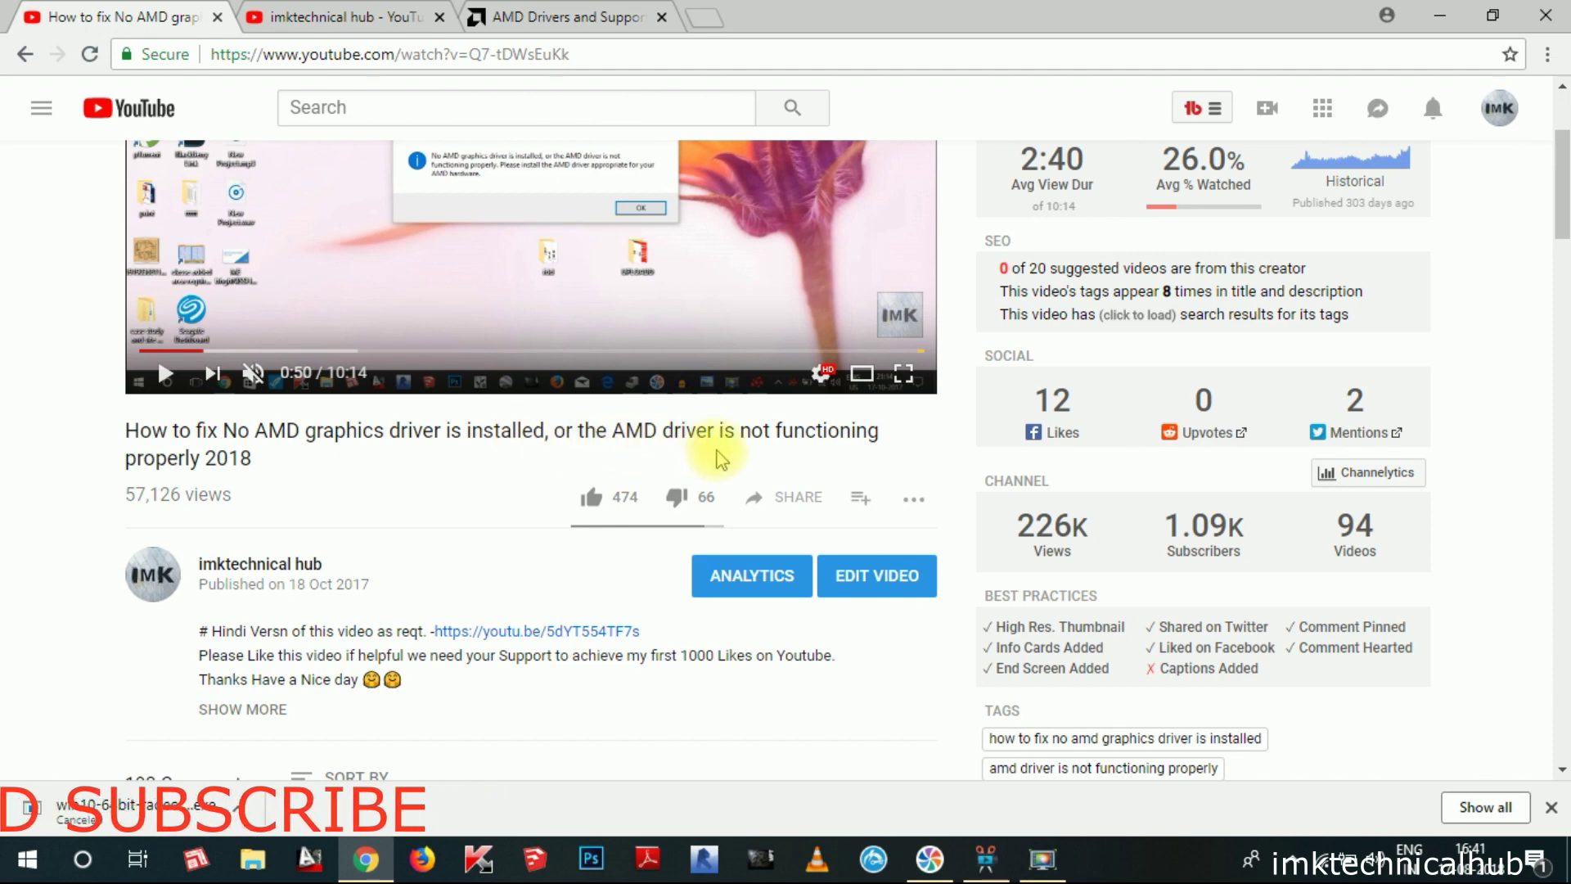
pyautogui.scroll(3, 561, 620)
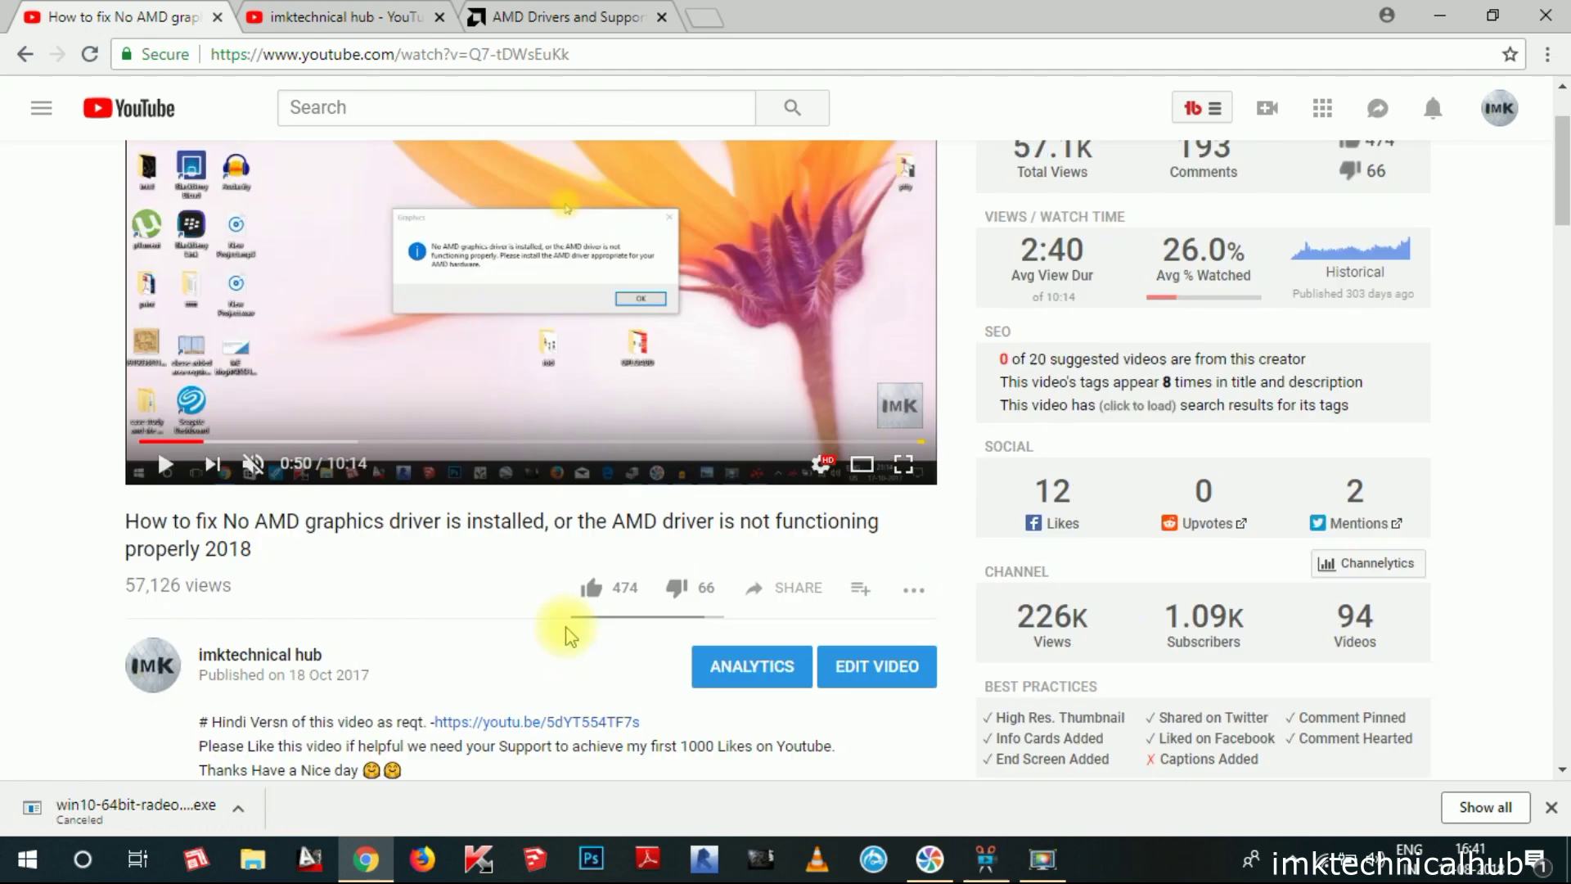